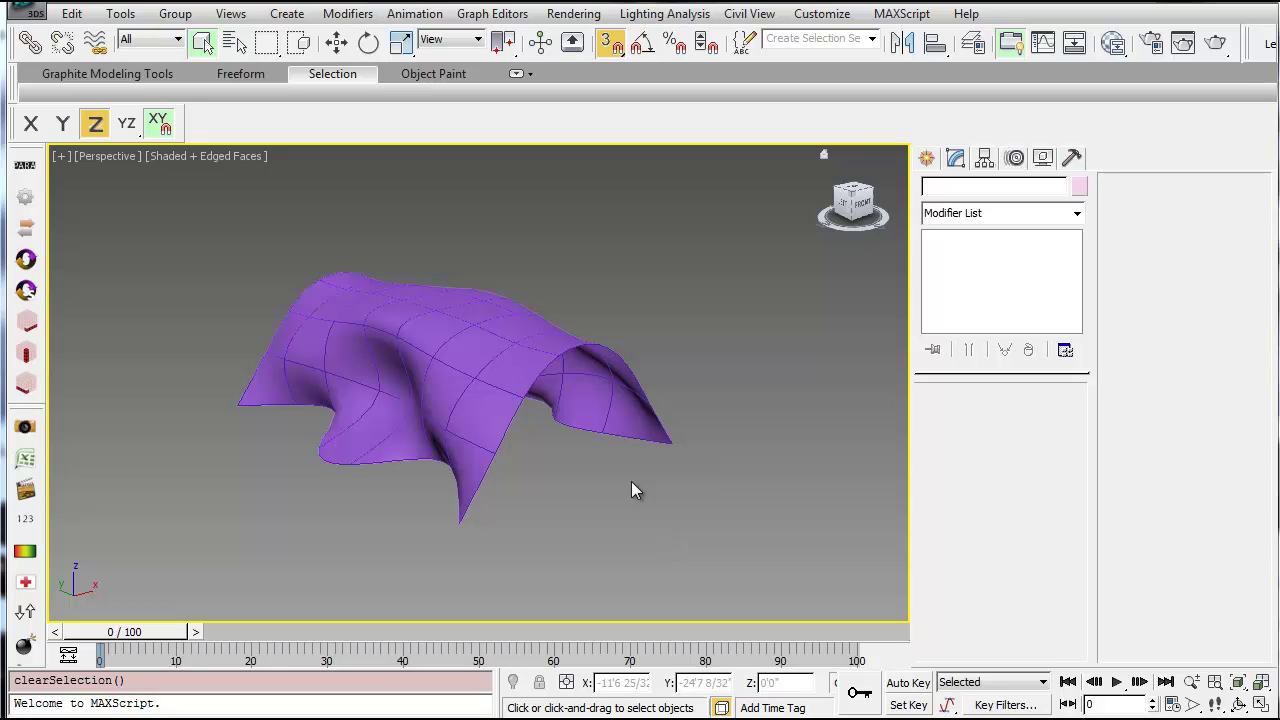
Select the purple bent plane and add an Unwrap UVW modifier to it.
middle_click_drag(431, 401, 436, 408)
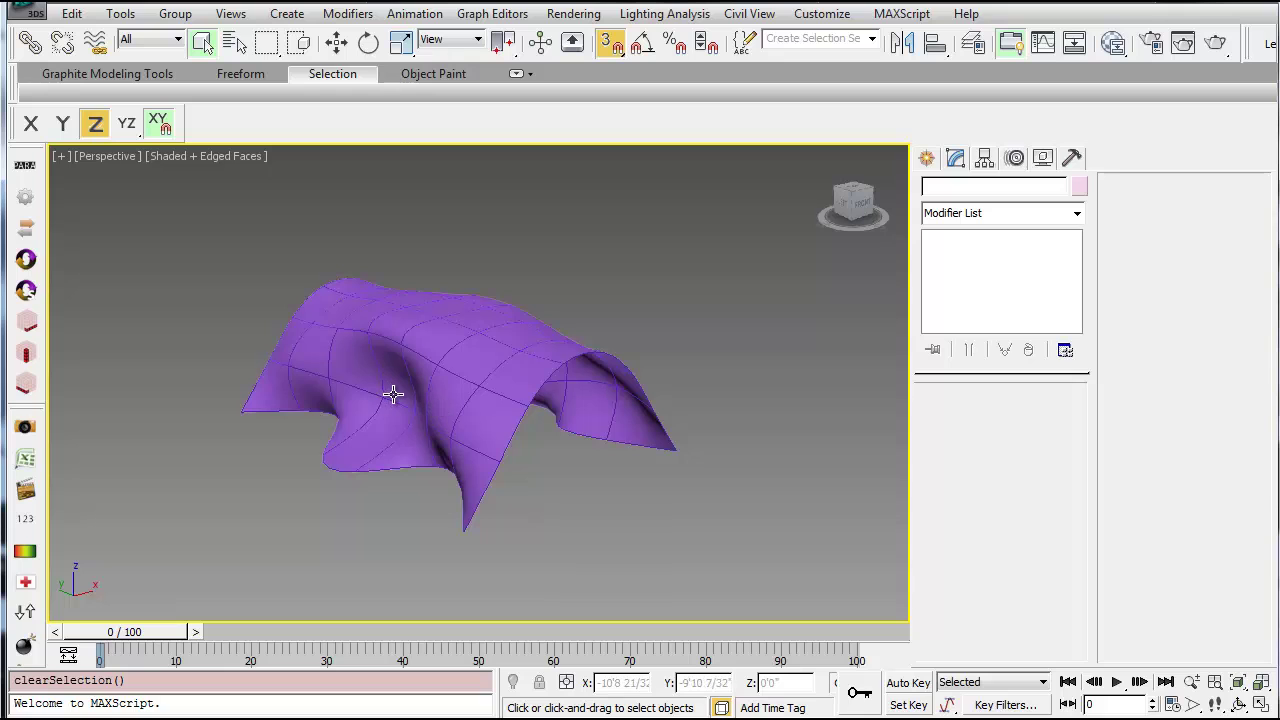
left_click(392, 395)
middle_click_drag(494, 420, 509, 460, "alt")
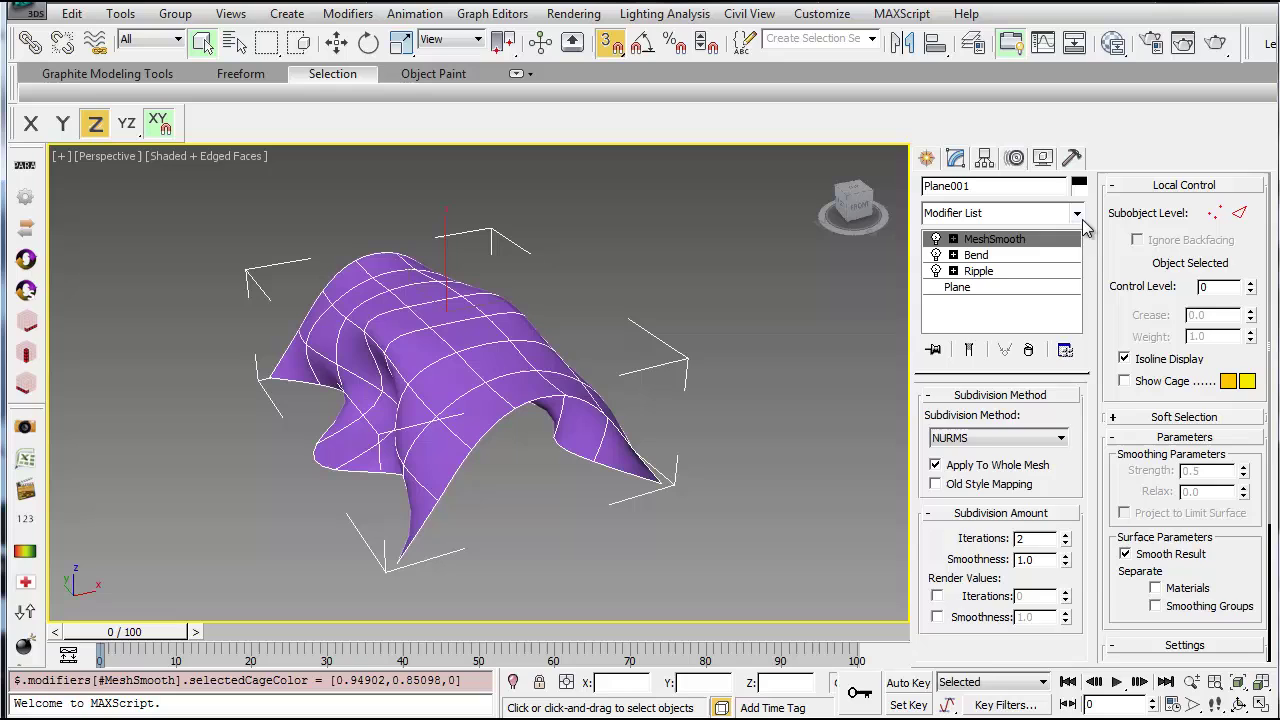
left_click(1077, 213)
left_click_drag(1080, 285, 1111, 680)
left_click(1048, 716)
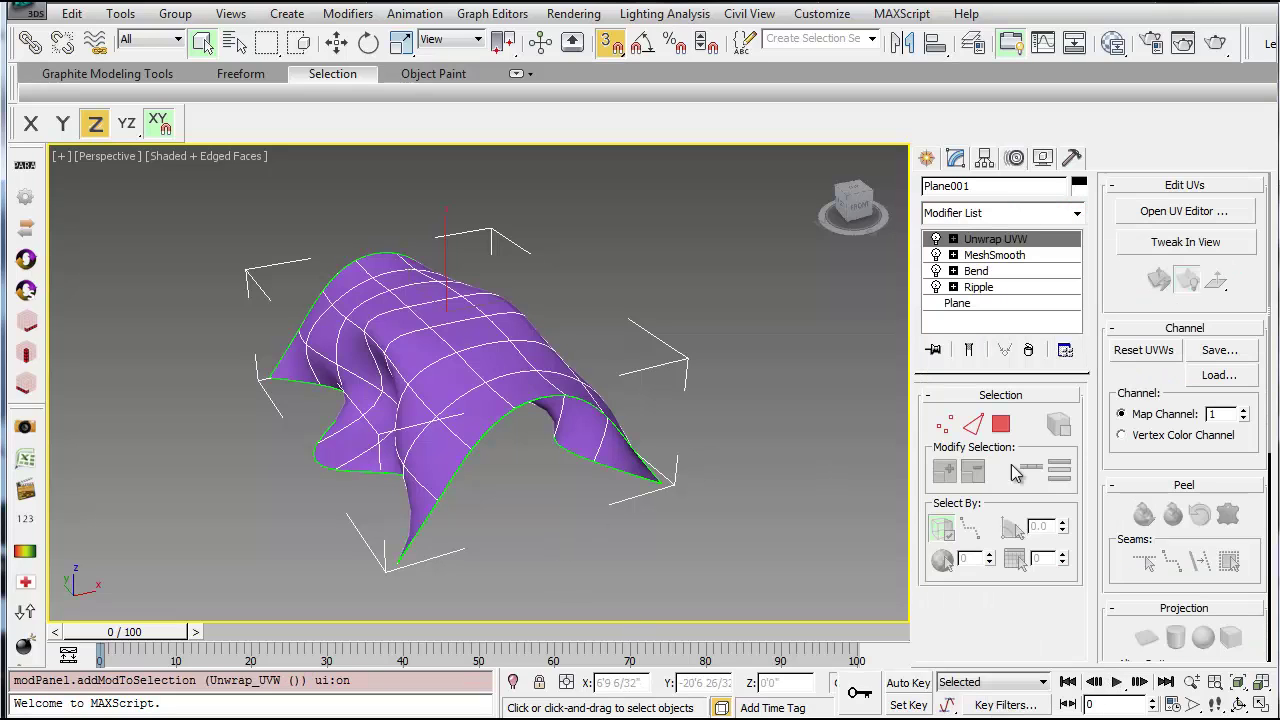
Open the UV Editor and switch to polygon selection.
left_click(1183, 212)
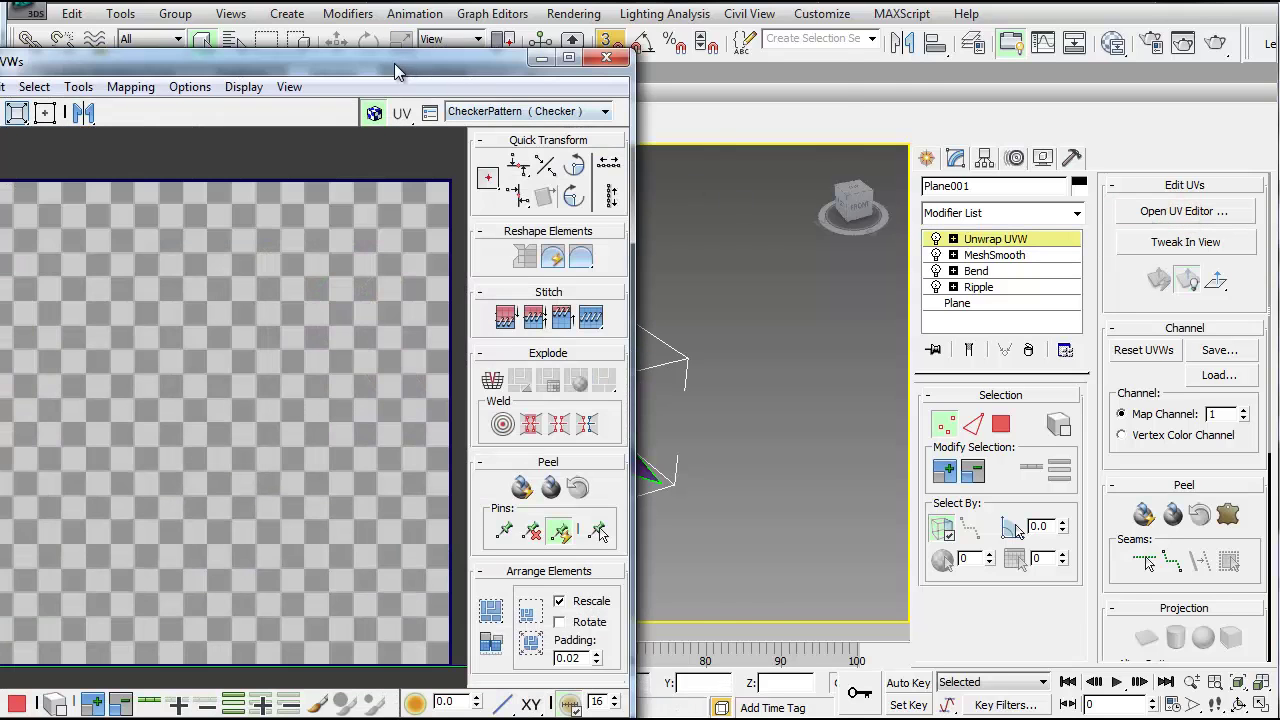
left_click_drag(394, 63, 675, 39)
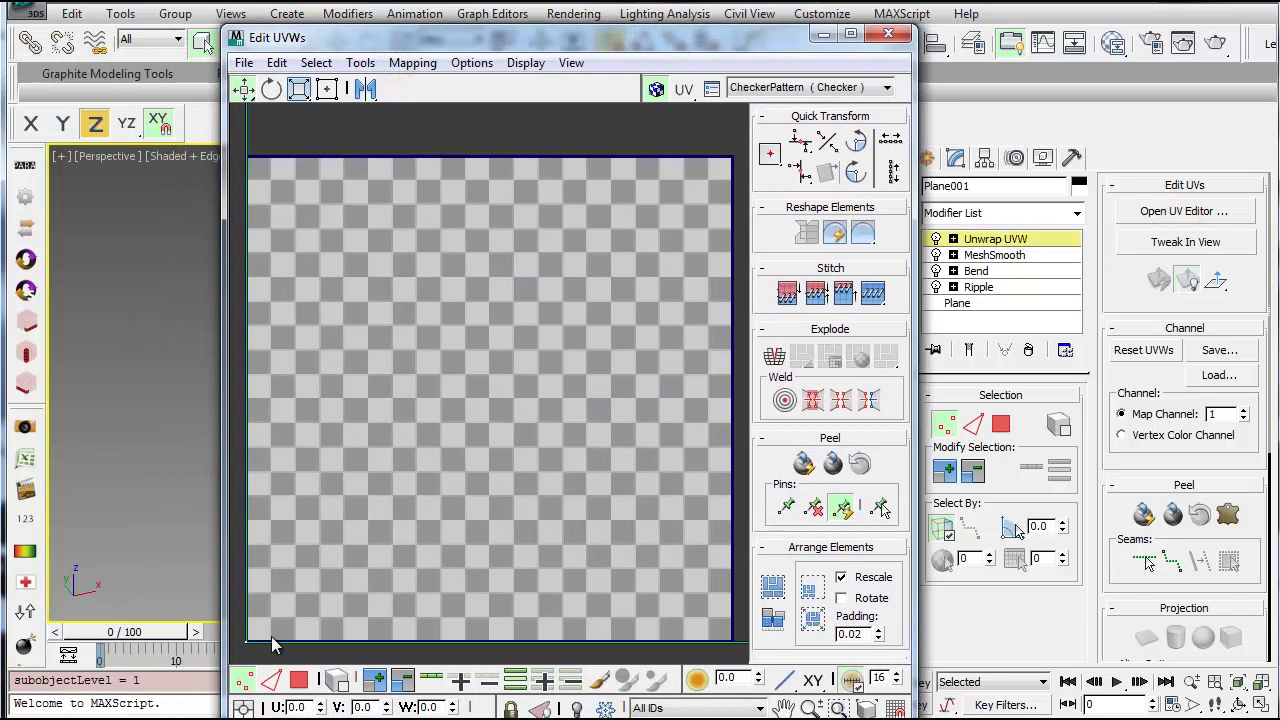
left_click(307, 678)
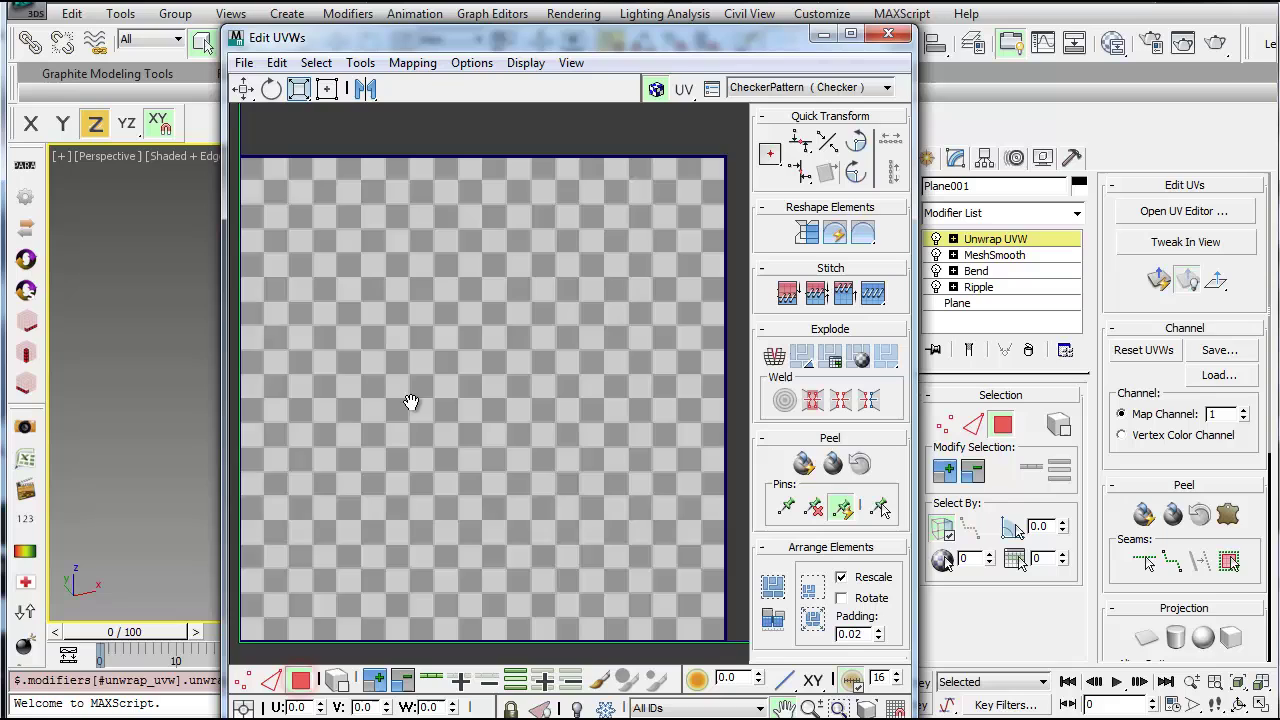
Select all of the plane's UV faces and apply Flatten Mapping to them.
scroll(440, 430, "down", 5)
scroll(500, 470, "down", 10)
middle_click_drag(555, 457, 468, 470)
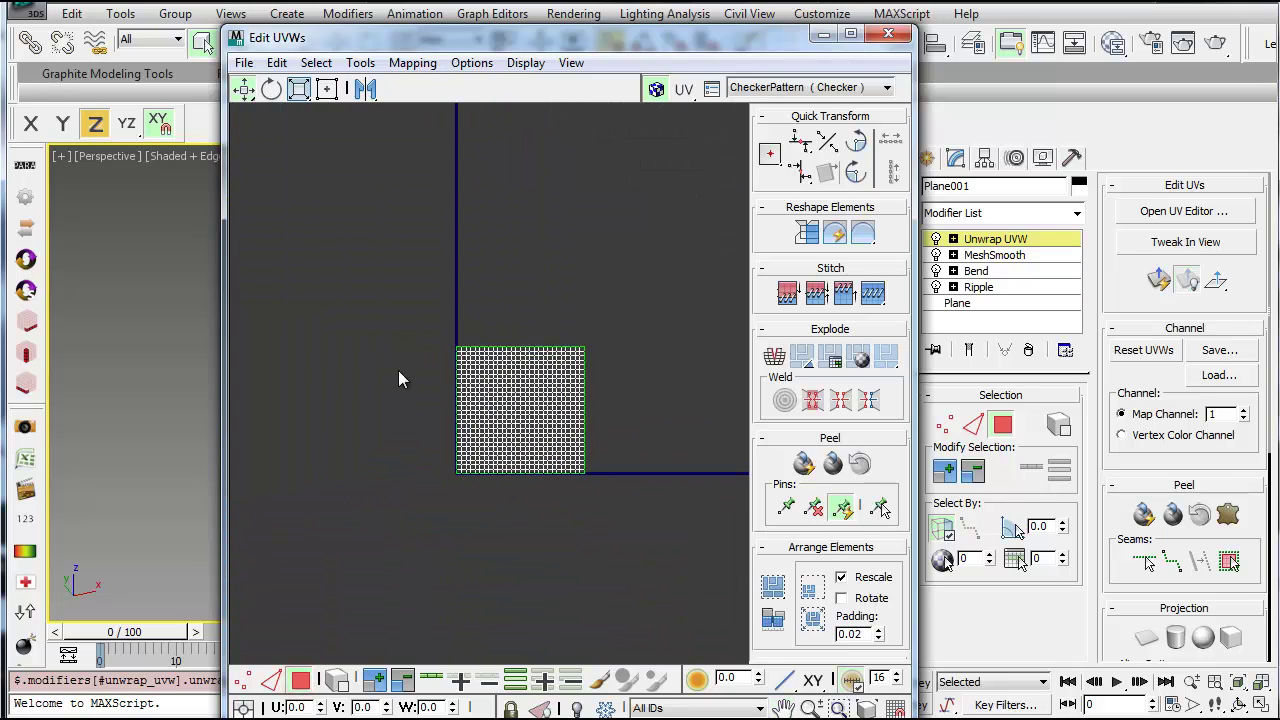
left_click_drag(393, 306, 669, 549)
left_click(412, 62)
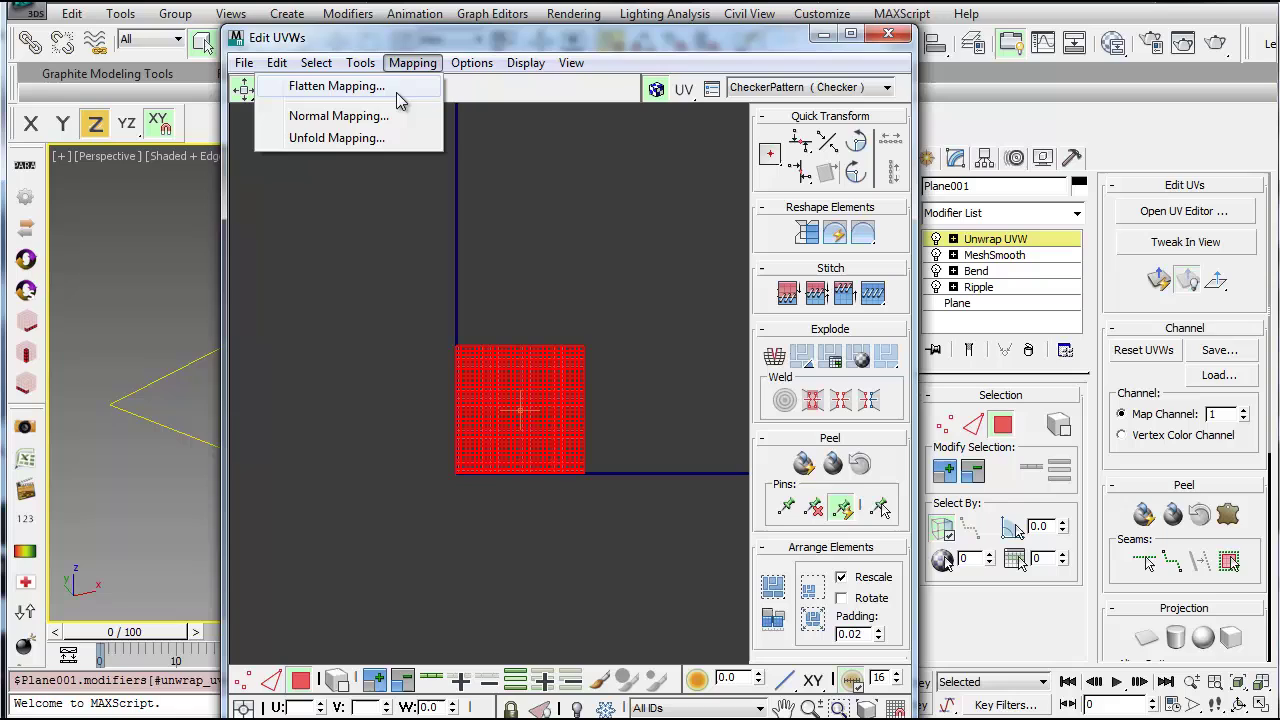
left_click(345, 88)
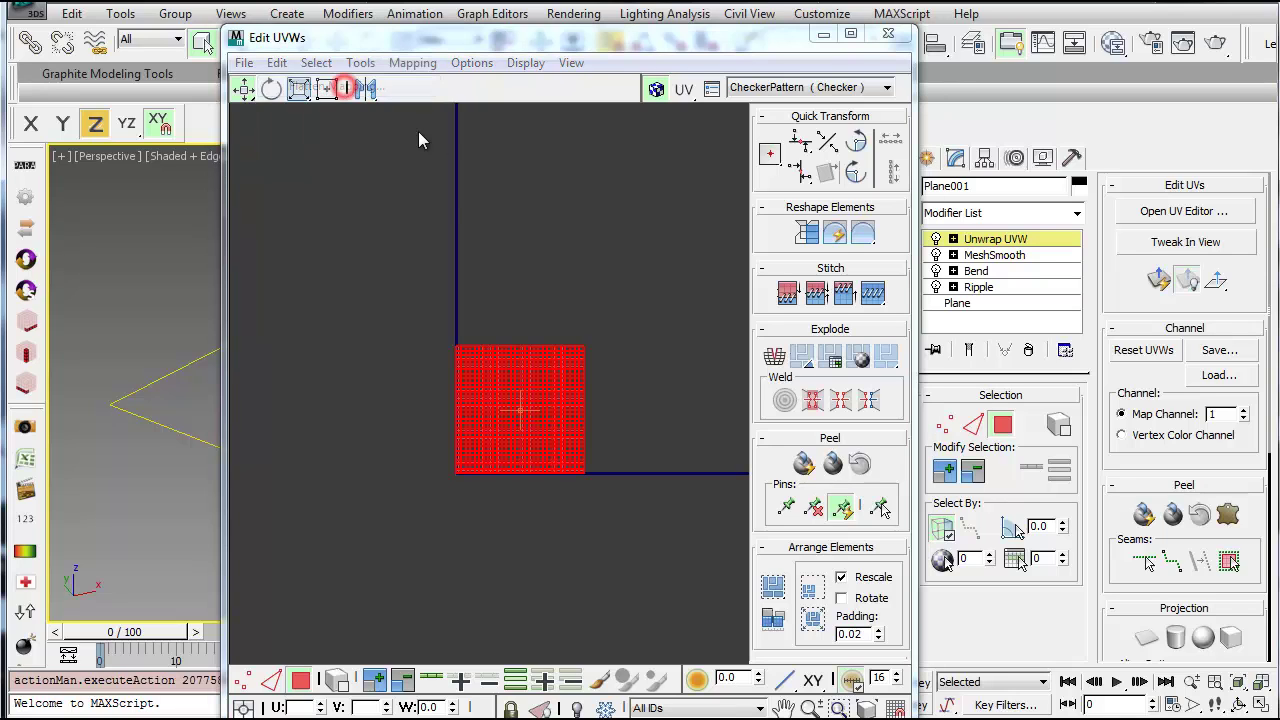
left_click(303, 108)
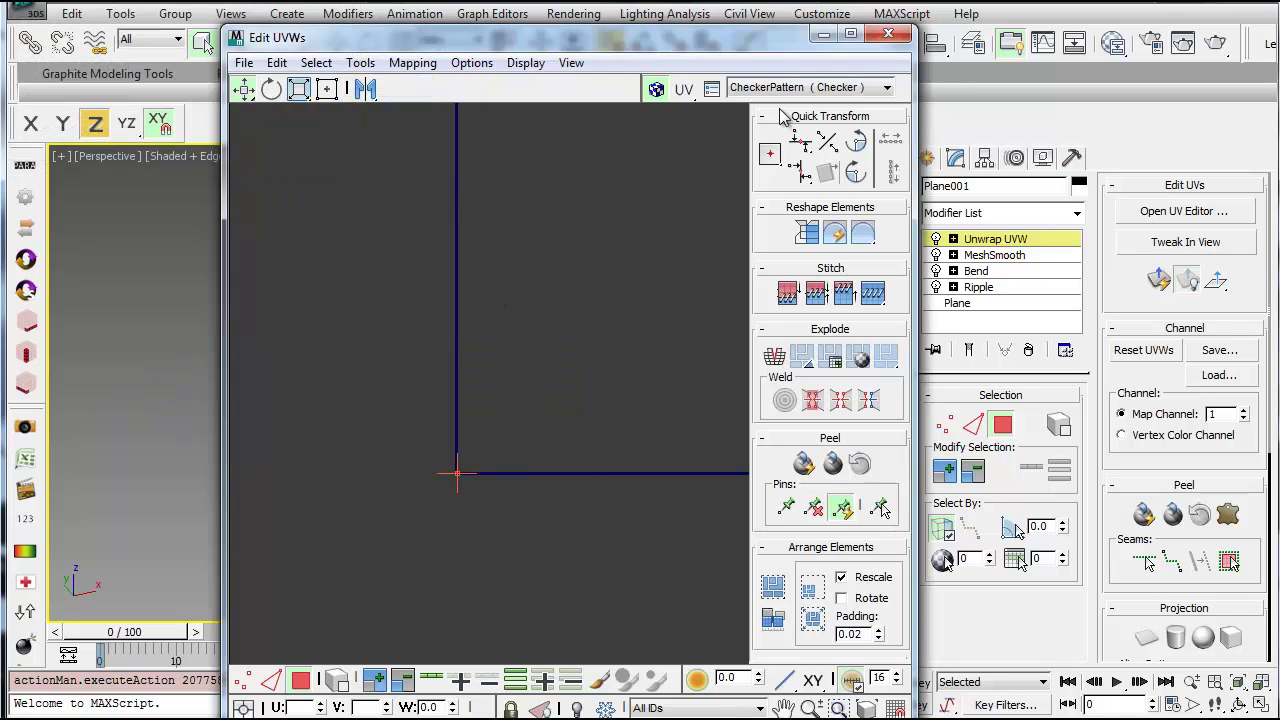
Uncover the model, turn on Select By Element UV, and select the large lowest cluster to examine where it lies on the mesh.
scroll(439, 502, "up", 8)
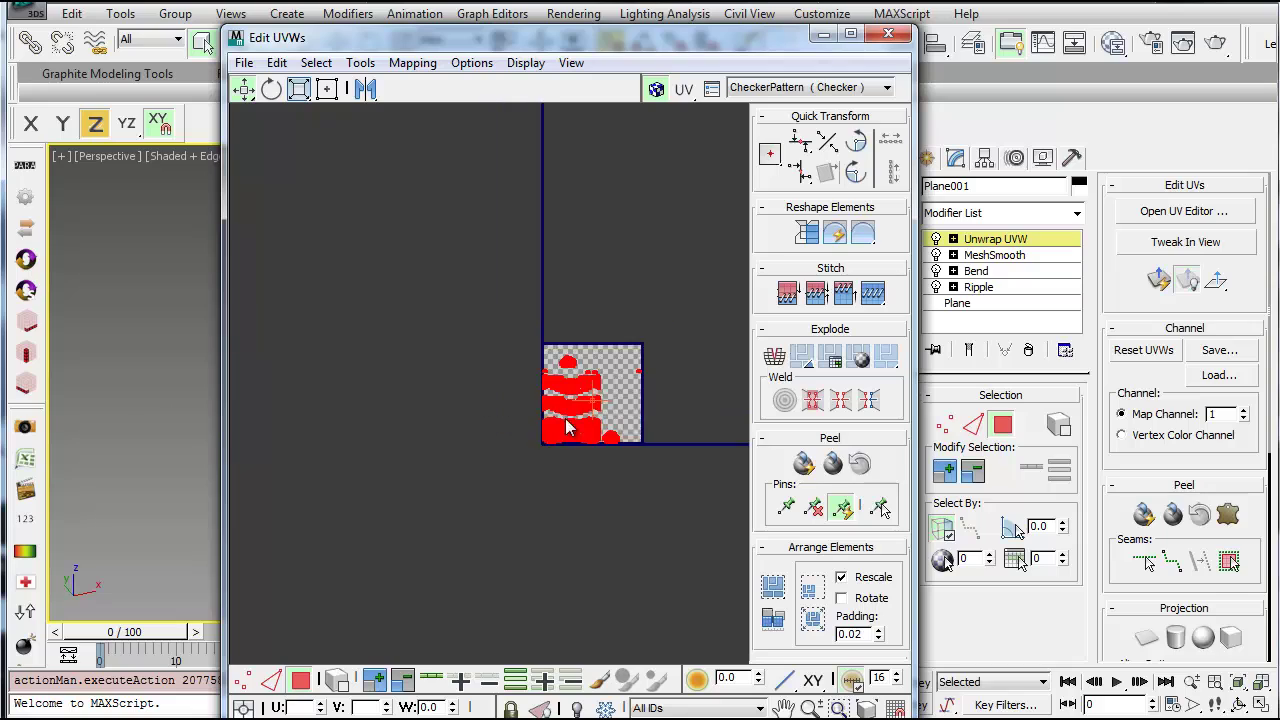
middle_click_drag(622, 399, 505, 414)
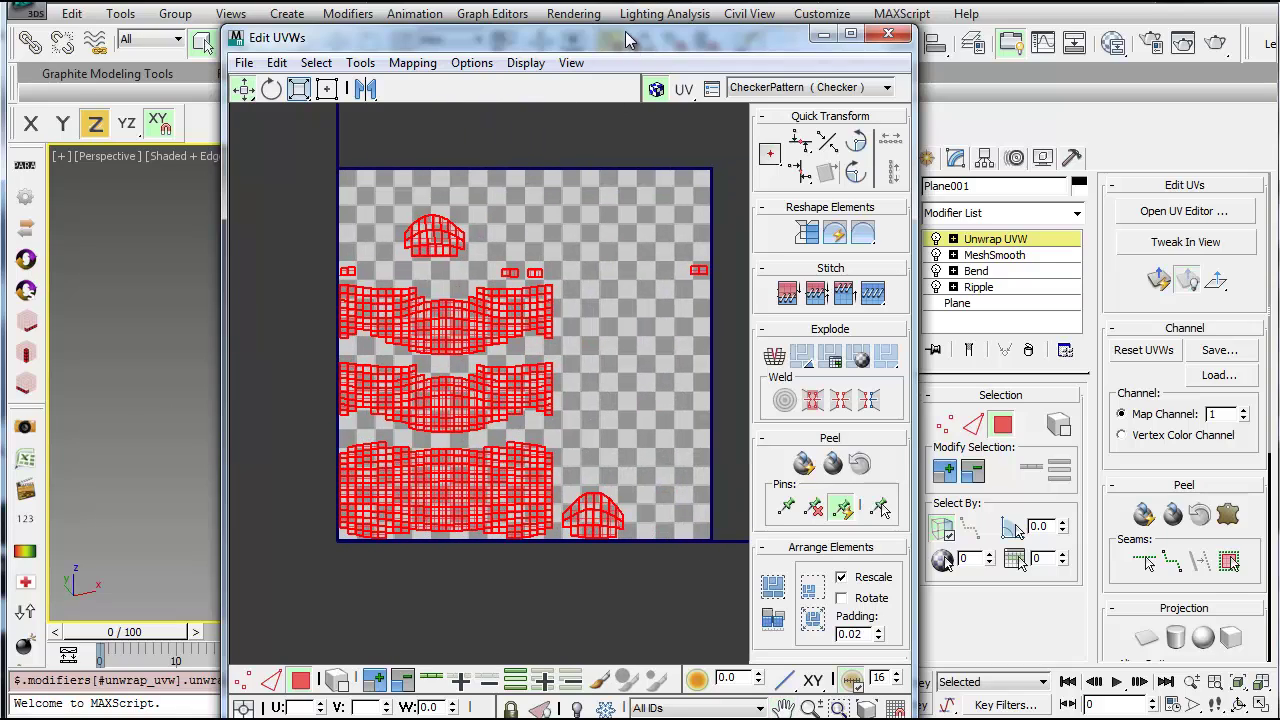
left_click_drag(628, 40, 1011, 107)
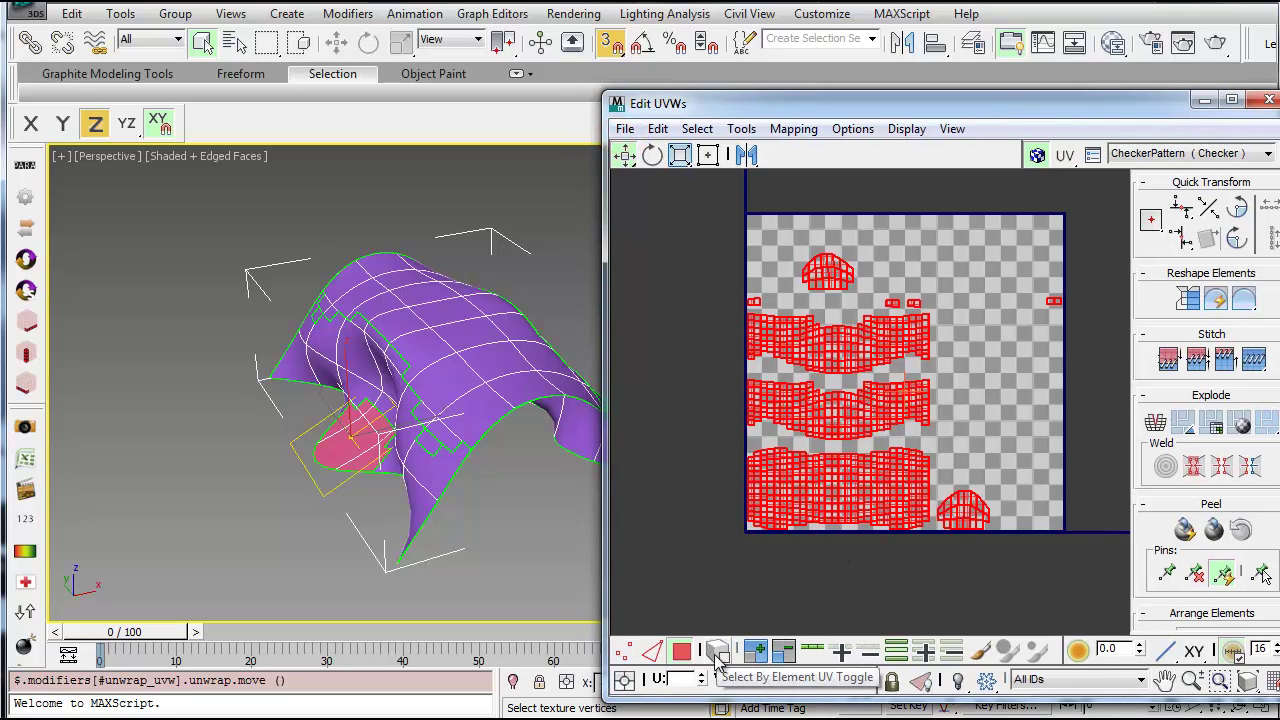
left_click(716, 652)
left_click(978, 440)
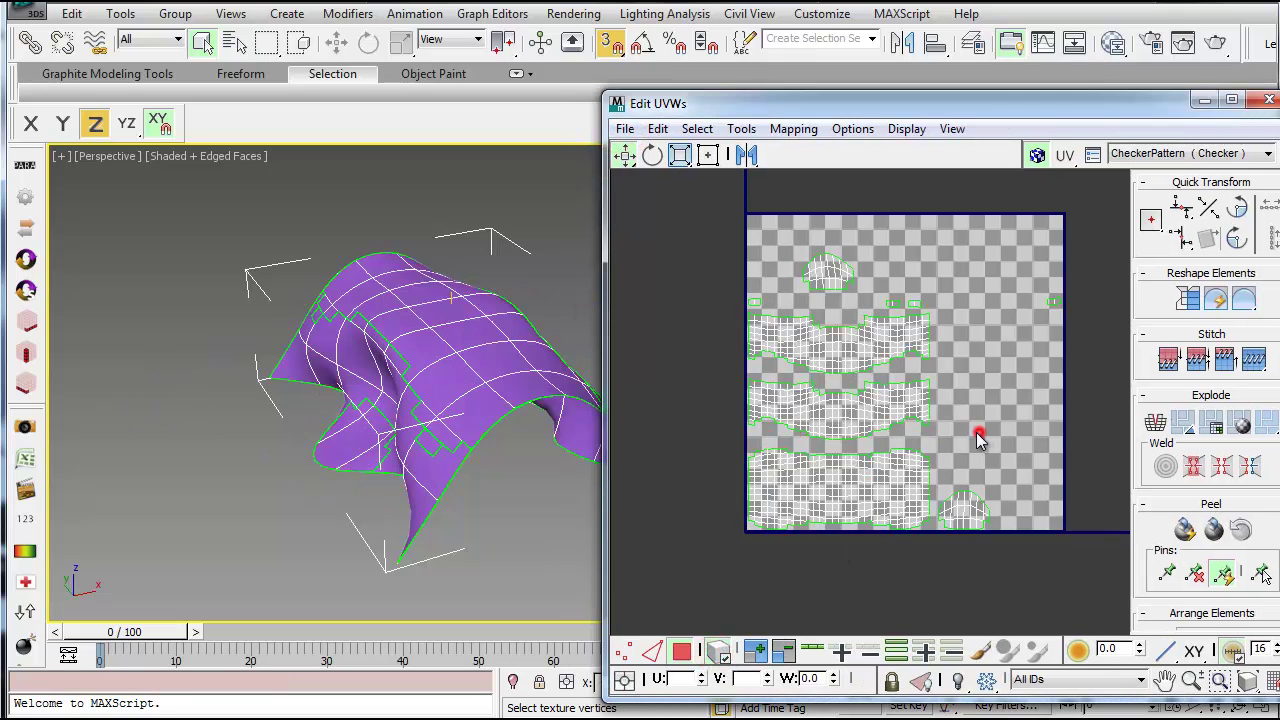
left_click(911, 466)
scroll(868, 500, "up", 3)
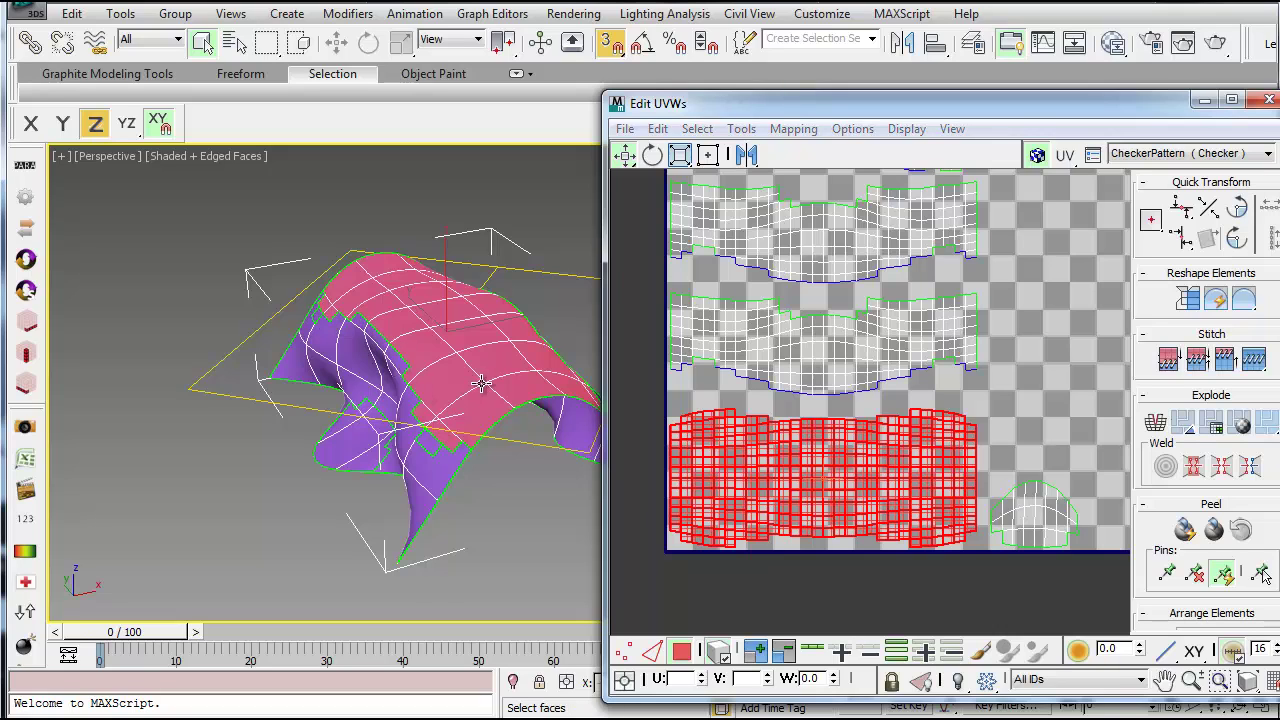
middle_click_drag(449, 412, 450, 416, "alt")
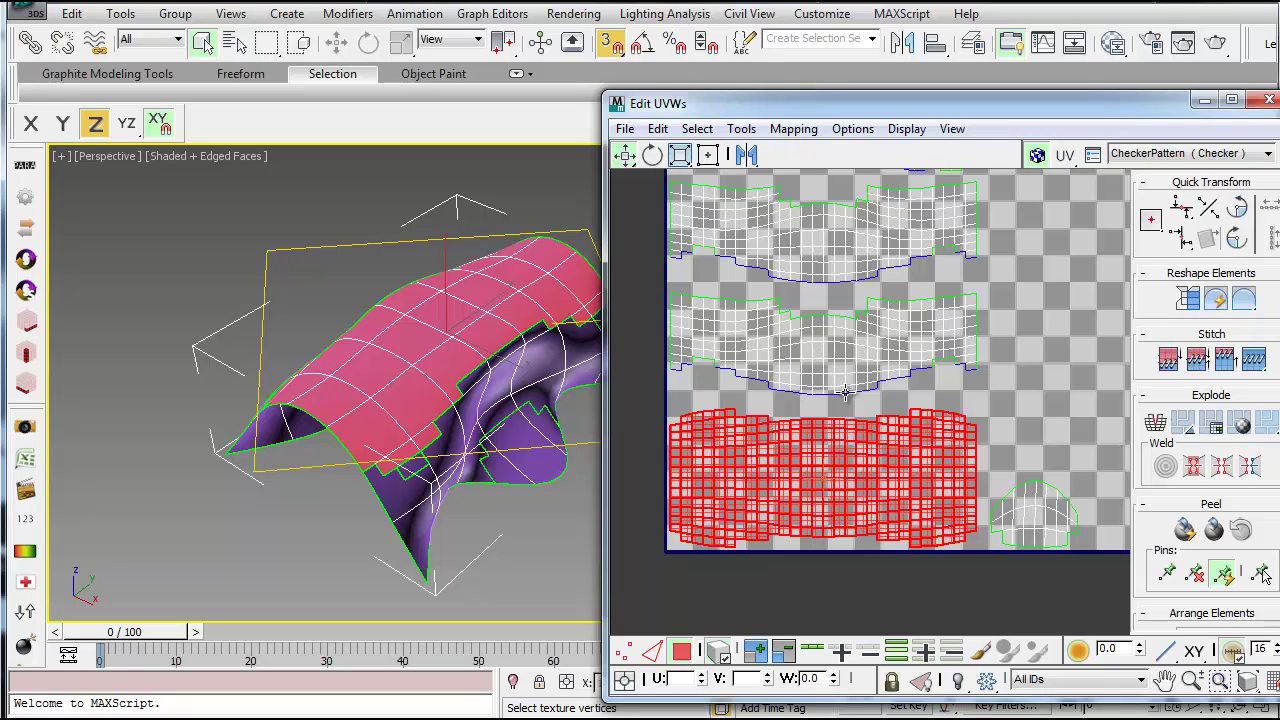
middle_click_drag(996, 390, 978, 423)
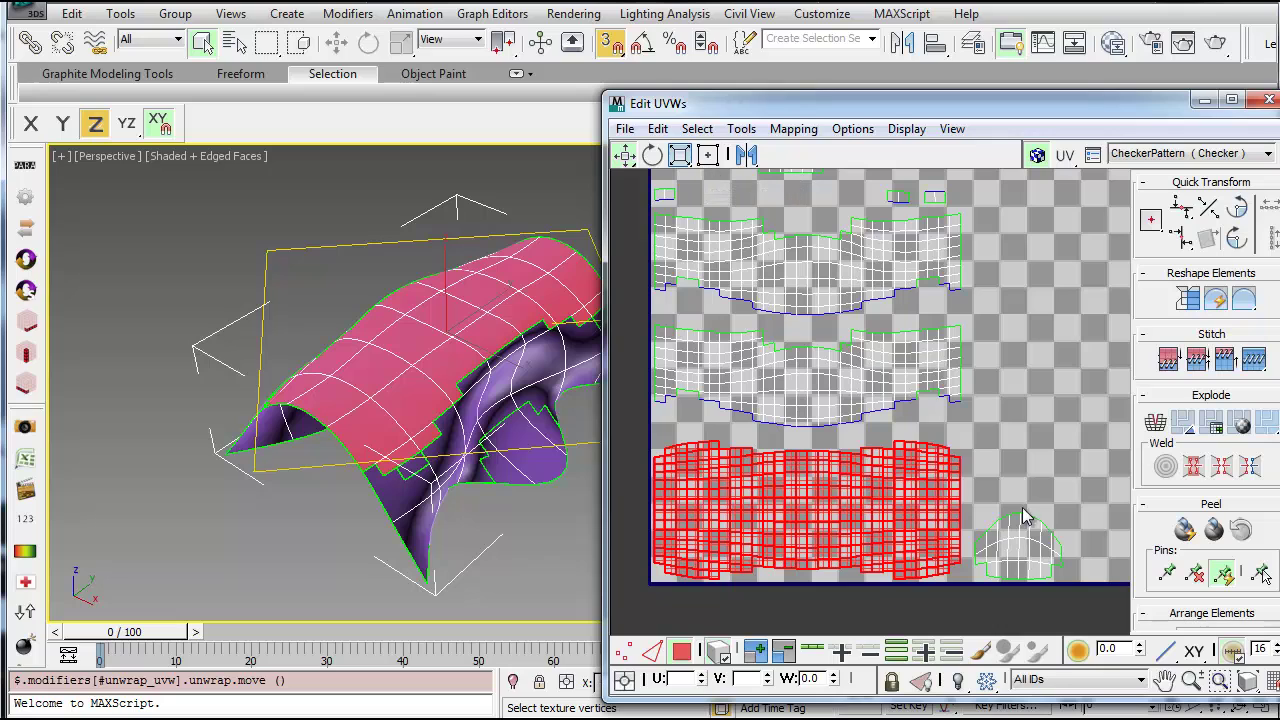
middle_click_drag(1004, 459, 954, 475)
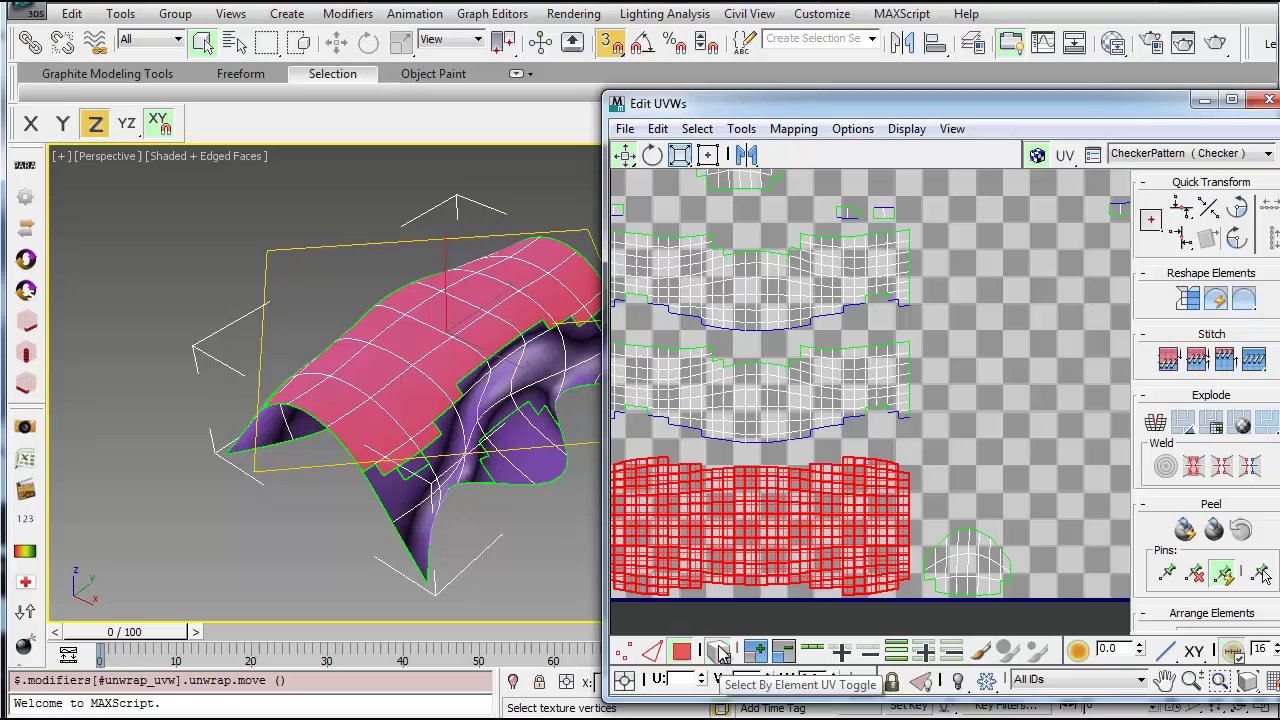
Move the large cluster upward, one curved strip off to its right, and the other curved strip directly below it.
left_click_drag(749, 531, 779, 366)
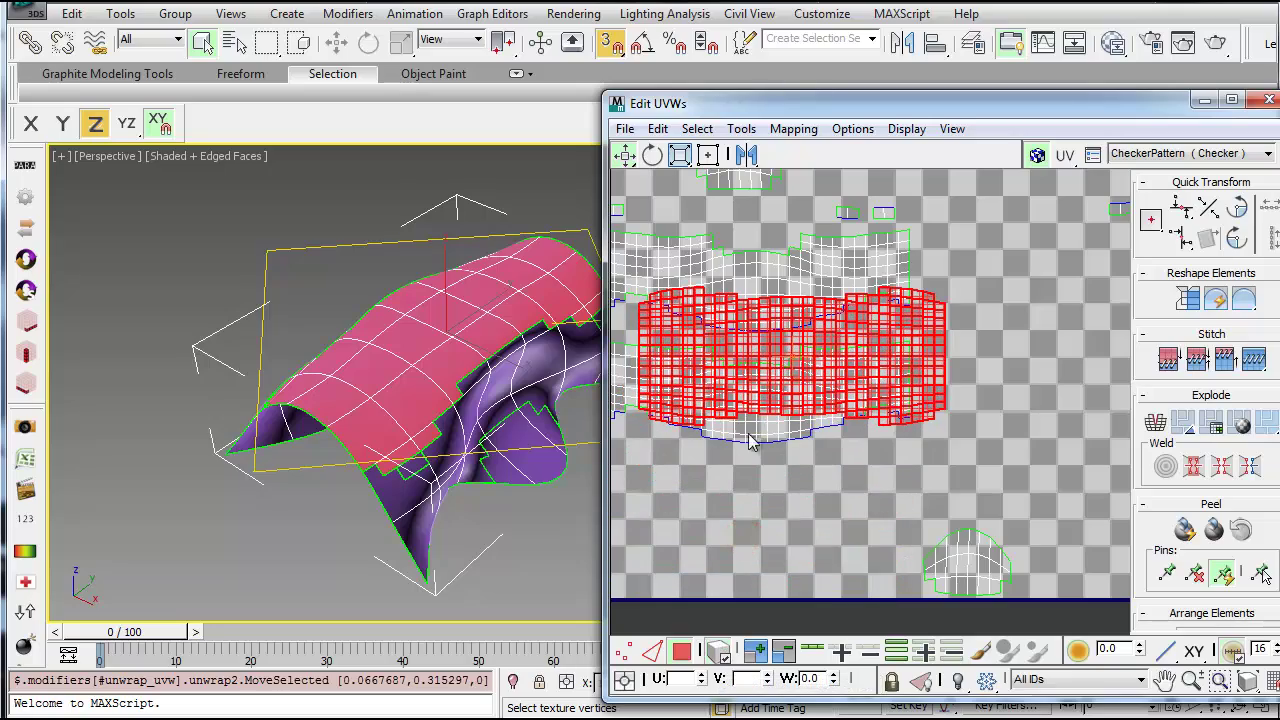
left_click(753, 440)
left_click_drag(753, 440, 971, 326)
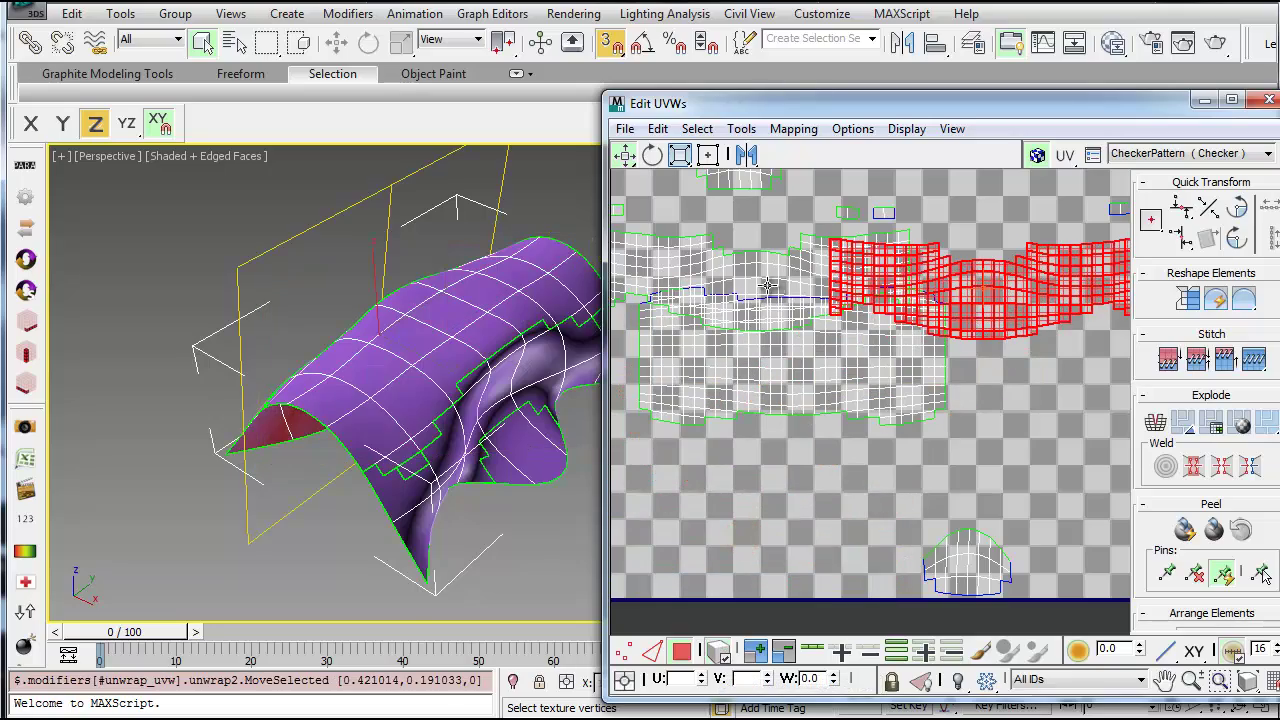
left_click_drag(767, 287, 803, 488)
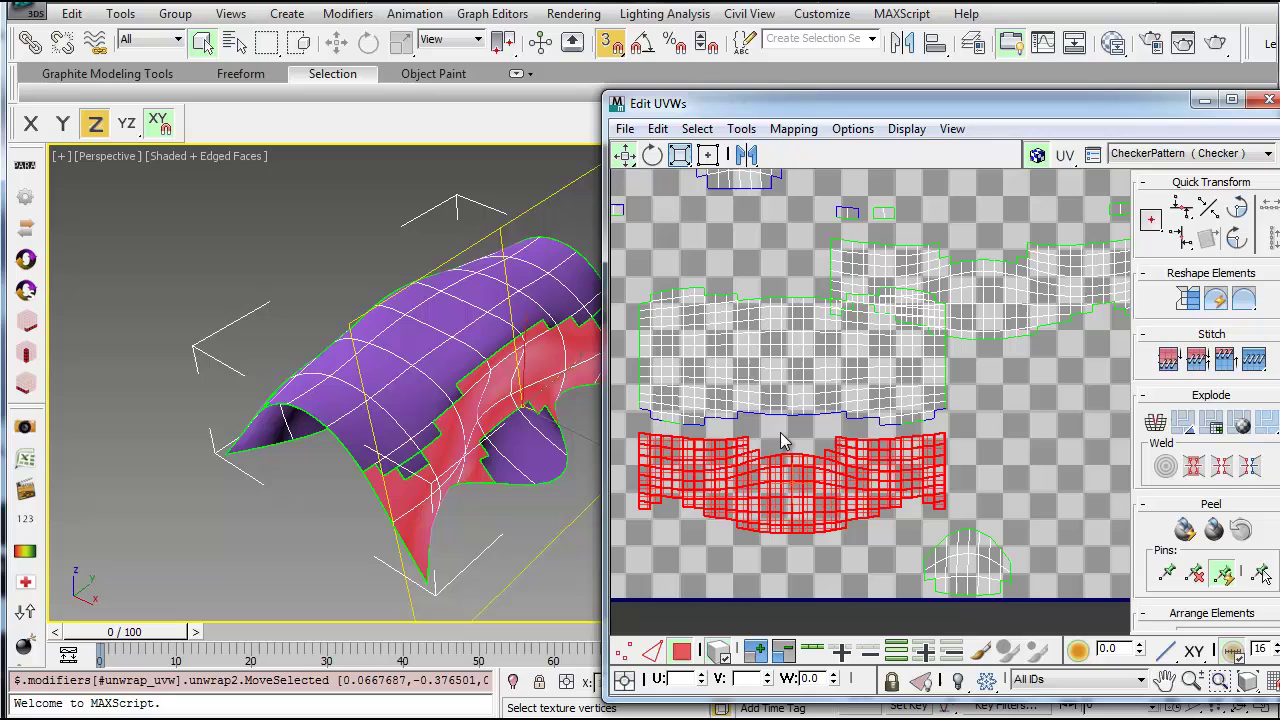
middle_click_drag(875, 434, 842, 436)
left_click(948, 464)
left_click(737, 378)
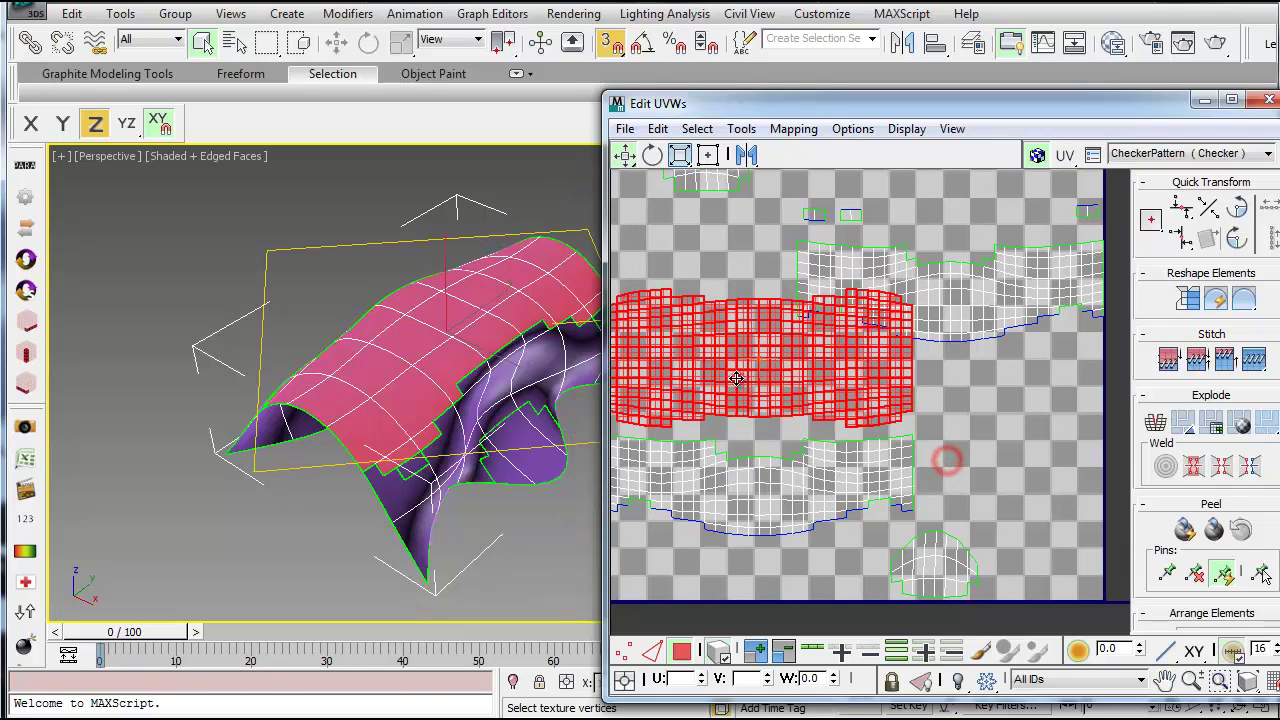
left_click_drag(747, 405, 749, 405)
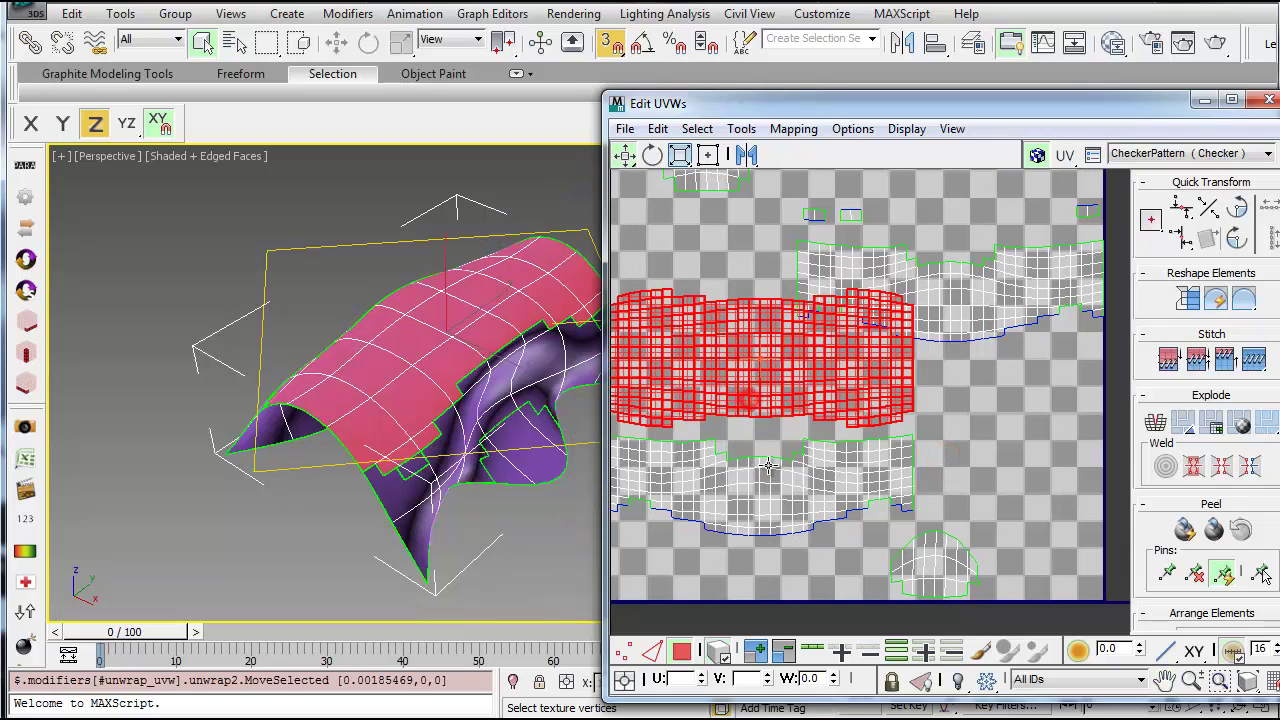
key("ctrl+z")
Rotate the curved strip below the large cluster upside down and move it up against the cluster's lower edge.
left_click_drag(759, 503, 608, 337)
left_click(652, 154)
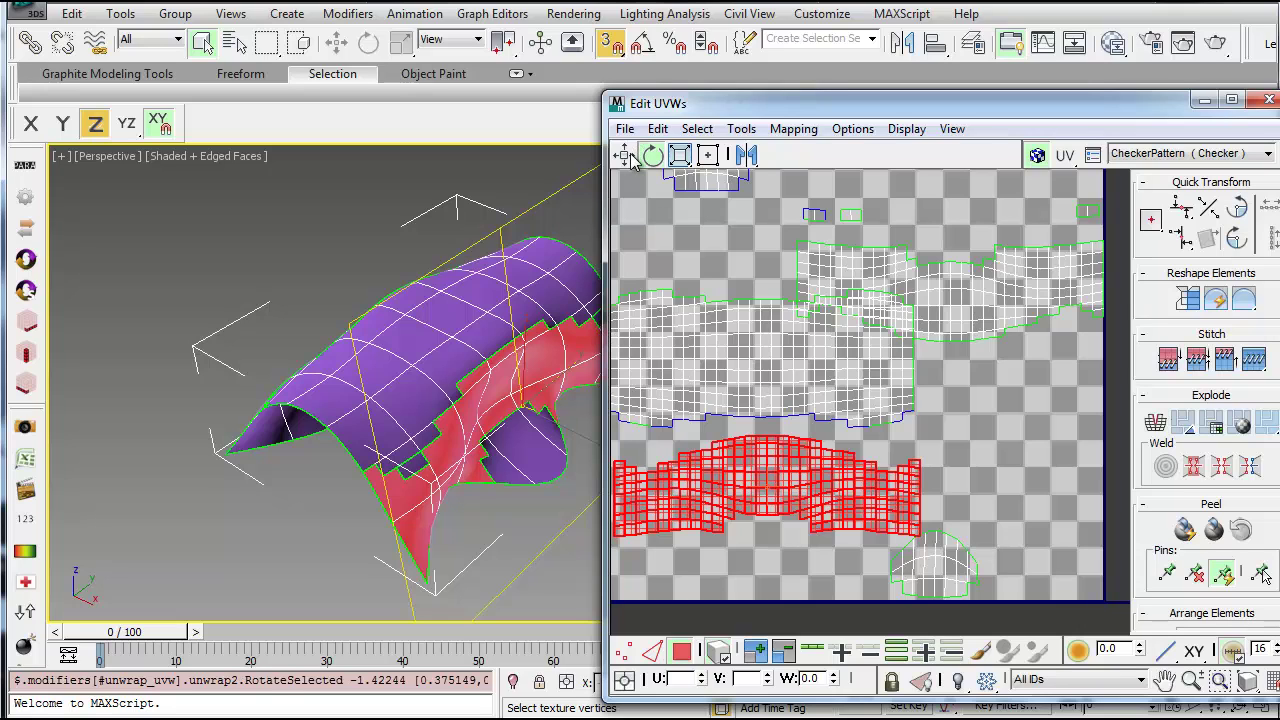
left_click(625, 154)
left_click_drag(768, 498, 763, 485)
left_click(762, 549)
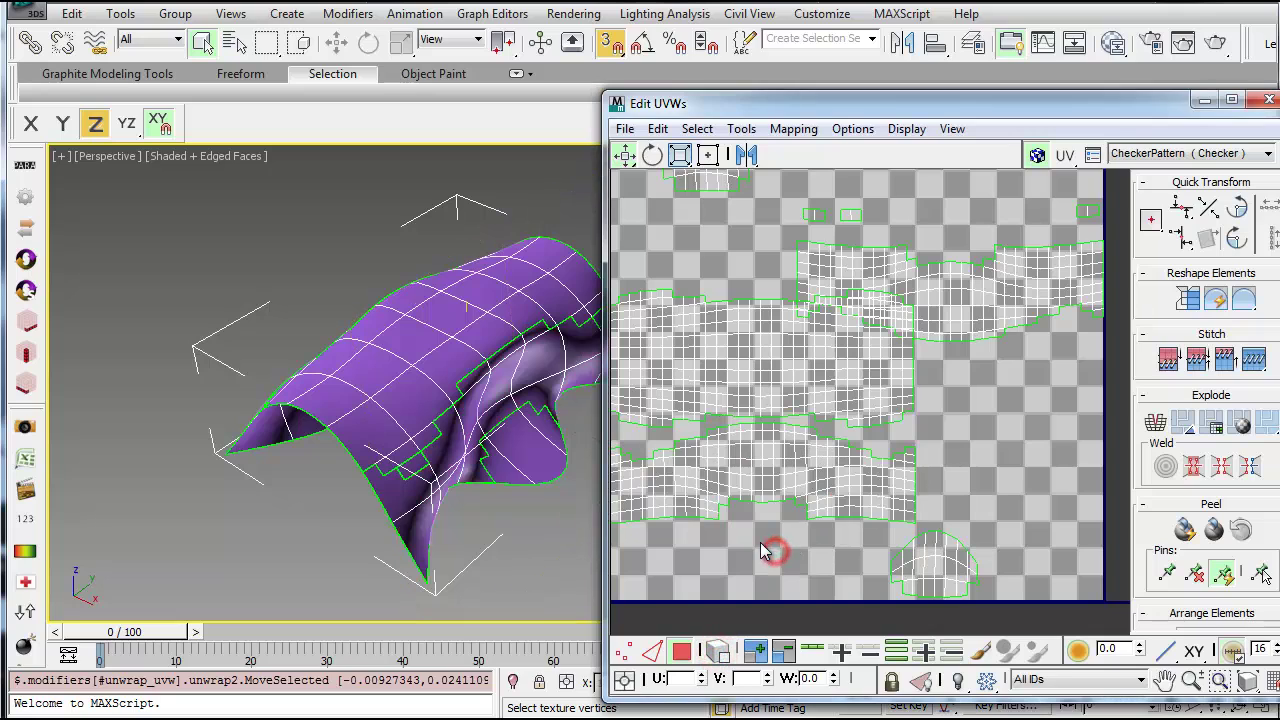
Select individual faces on both sides of the gap between the large cluster and the lower strip to examine whether their edges match.
middle_click_drag(762, 550, 796, 561)
left_click(800, 442)
left_click(800, 423)
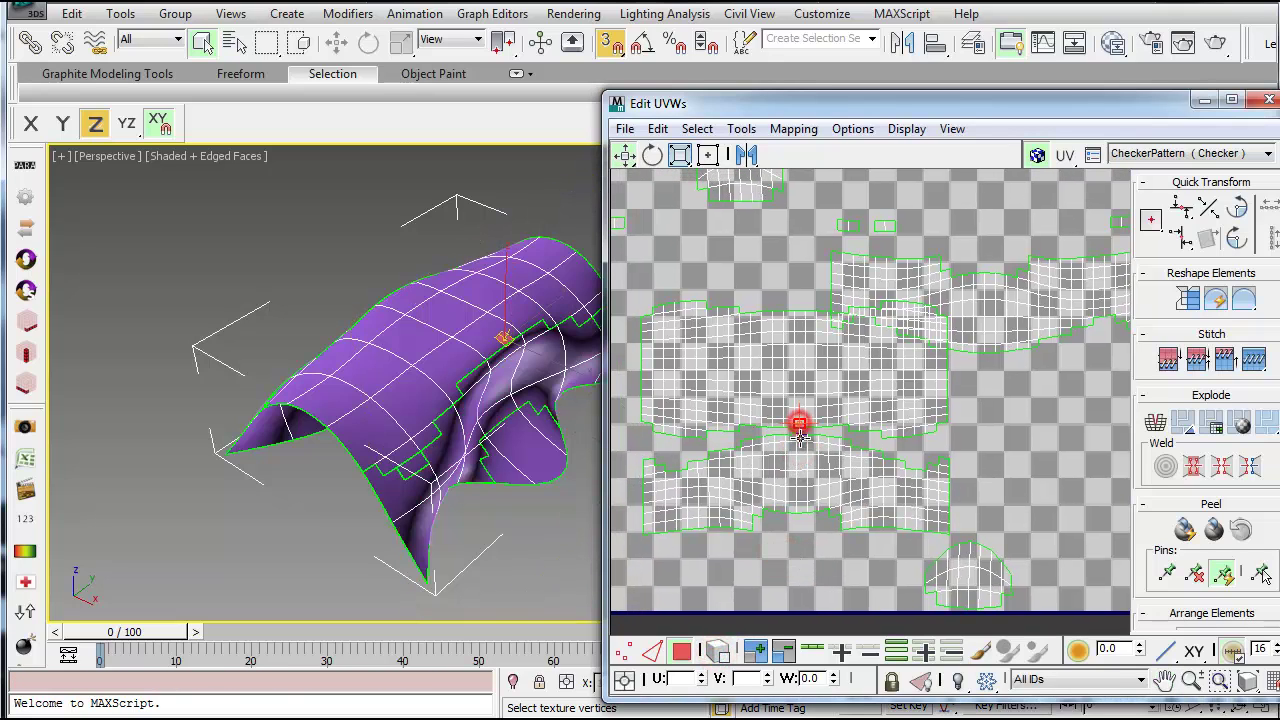
left_click(800, 443)
left_click(799, 424)
scroll(798, 440, "up", 3)
left_click(800, 437)
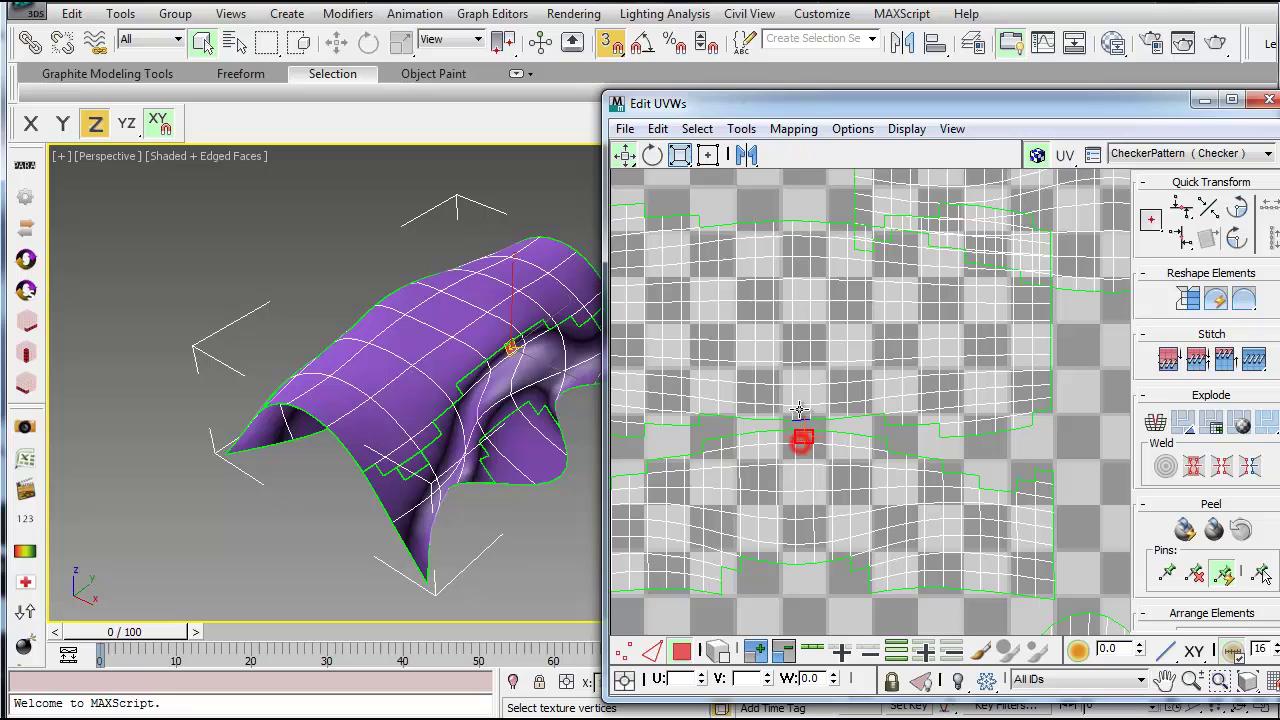
left_click(800, 411)
left_click(798, 443)
middle_click_drag(839, 526, 936, 466)
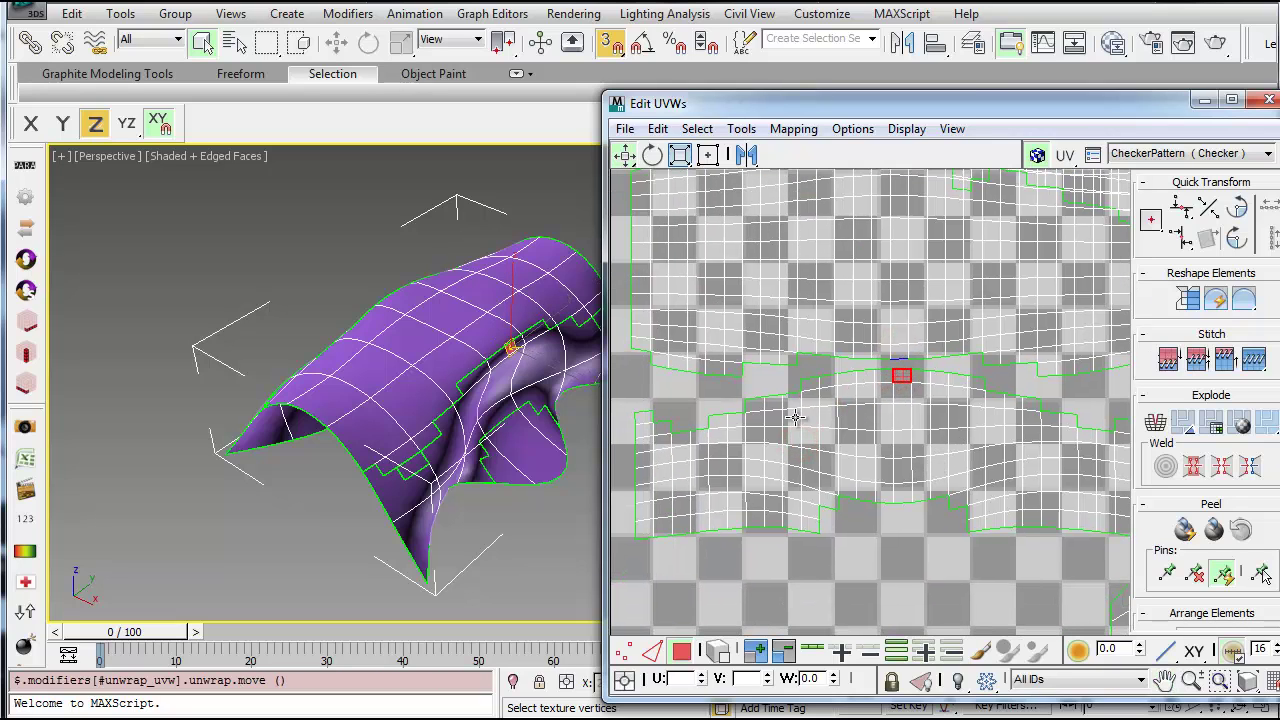
middle_click_drag(830, 452, 829, 470)
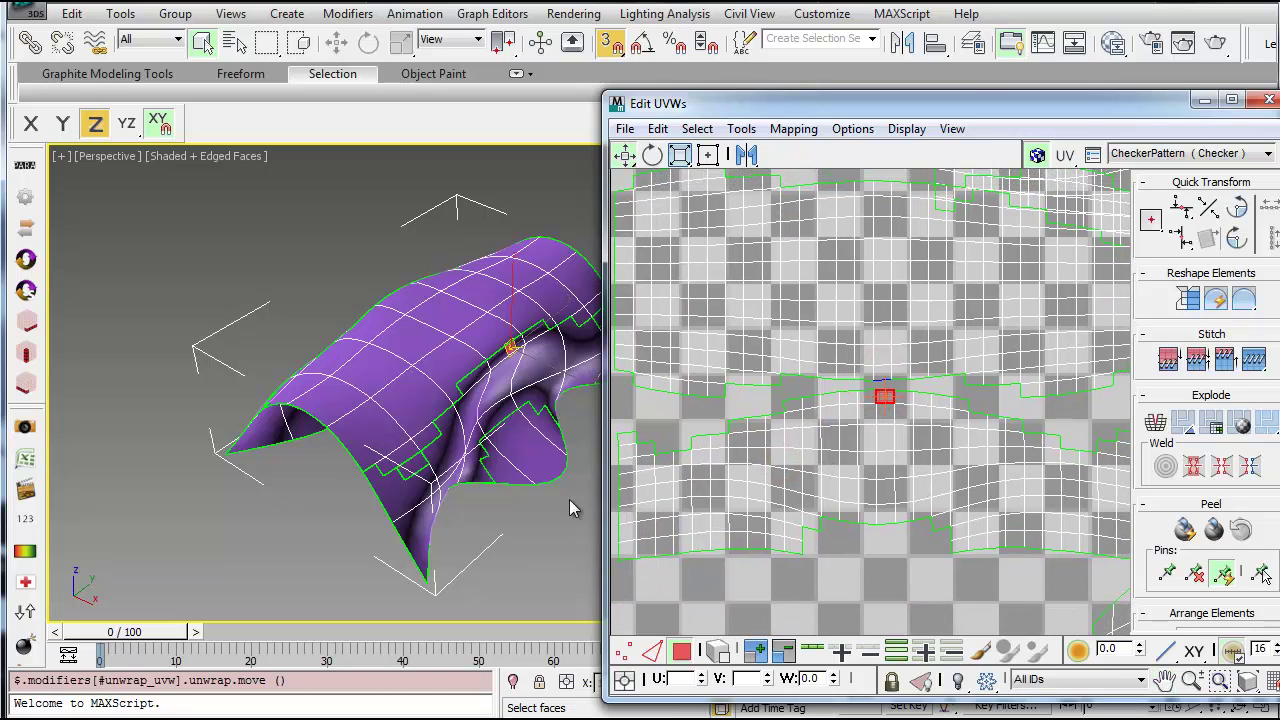
scroll(846, 451, "down", 4)
middle_click_drag(878, 364, 870, 390)
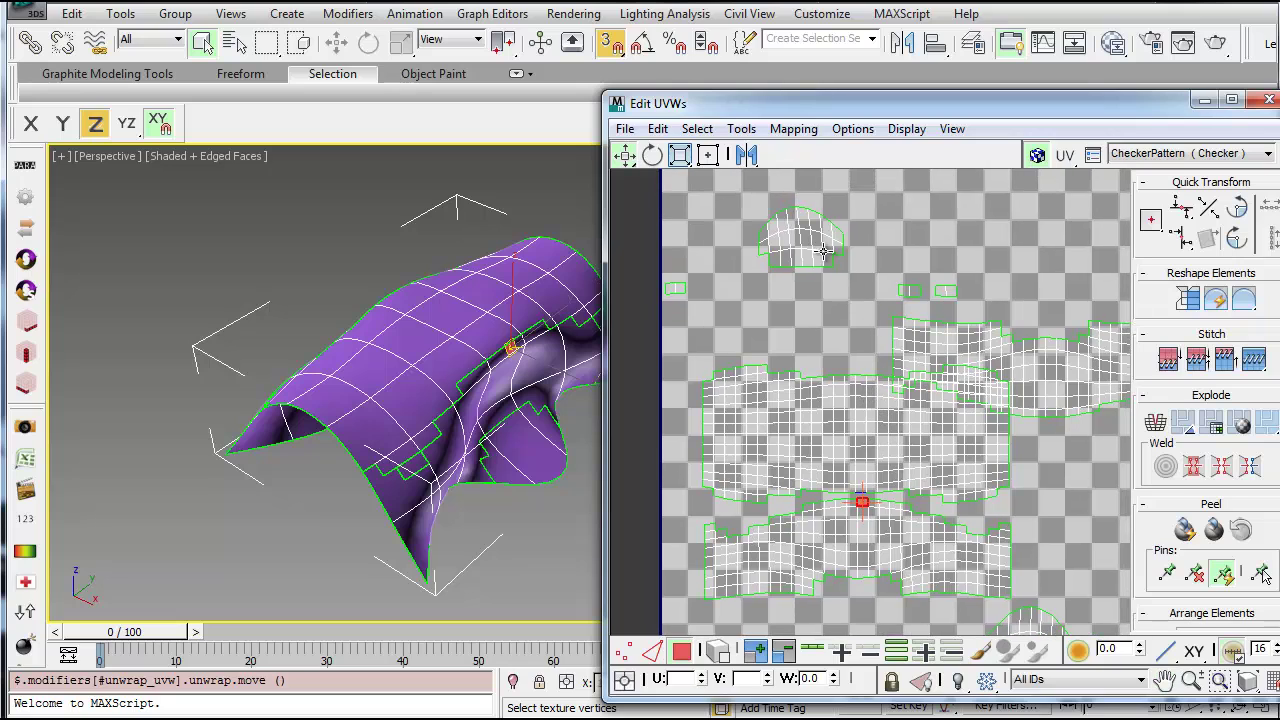
Turn Select By Element UV back on and move the upper dome-shaped cluster to the right.
left_click(719, 655)
middle_click_drag(820, 337, 789, 403)
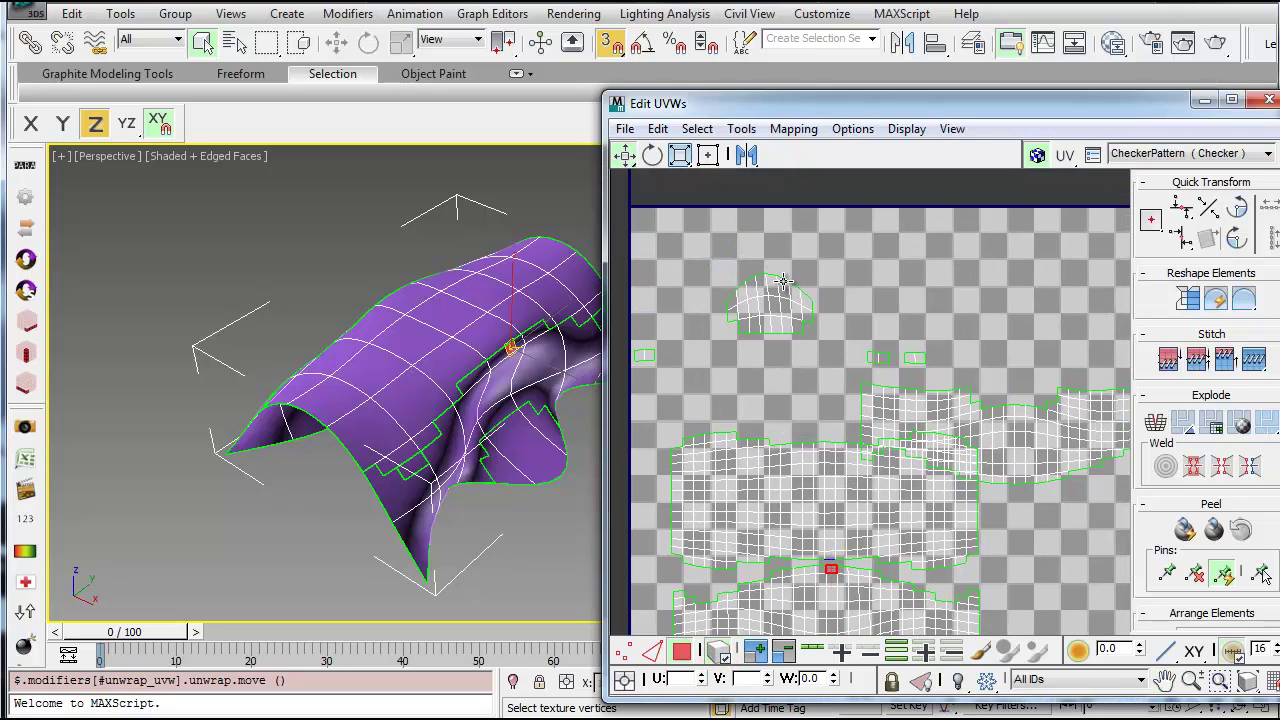
left_click(785, 300)
left_click_drag(770, 316, 960, 304)
Place the remaining curved strip directly above the large cluster and move the two small patches up out of its way.
left_click_drag(1037, 452, 852, 443)
left_click_drag(882, 356, 876, 273)
left_click(906, 353)
left_click_drag(919, 356, 905, 247)
left_click_drag(848, 411, 840, 379)
Move the upper dome-shaped cluster down beneath the notch in the lower strip.
left_click(958, 296)
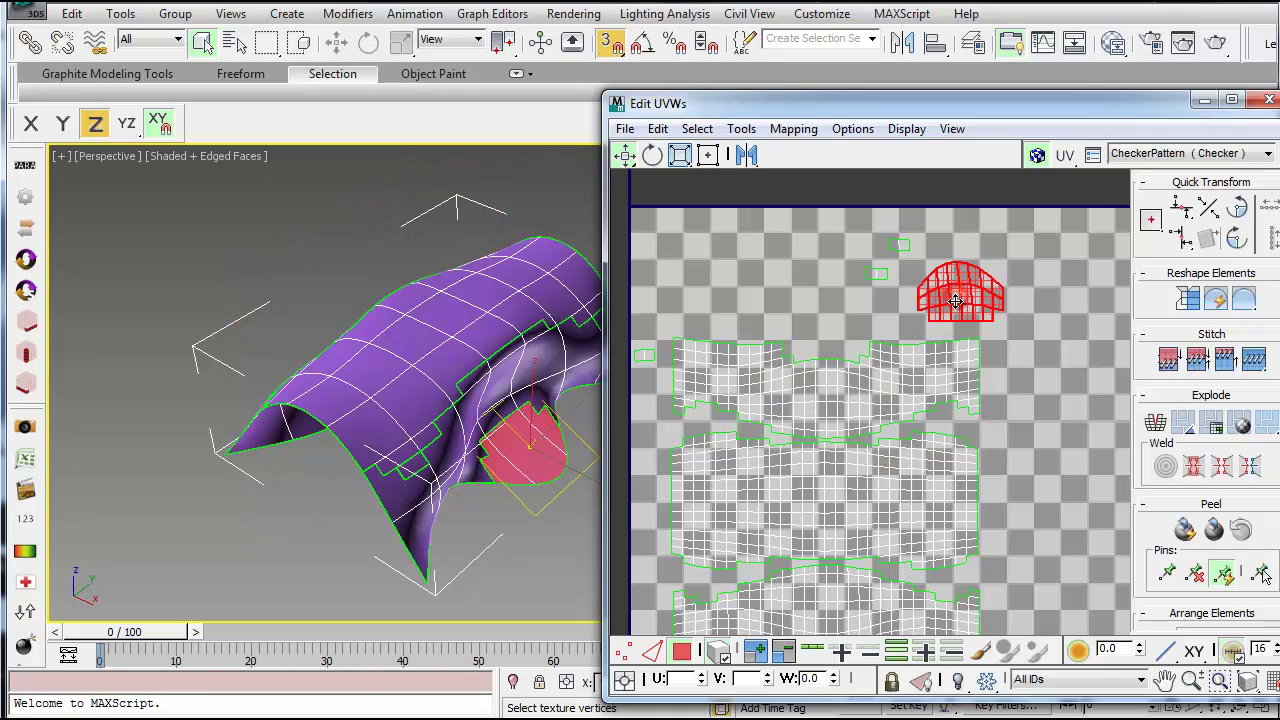
left_click(849, 393)
middle_click_drag(940, 506, 924, 406)
scroll(924, 406, "down", 2)
left_click_drag(949, 245, 852, 553)
scroll(883, 591, "up", 2)
middle_click_drag(890, 492, 951, 450)
Rotate the dome-shaped cluster upside down and fit it against the notch in the lower strip.
left_click(652, 155)
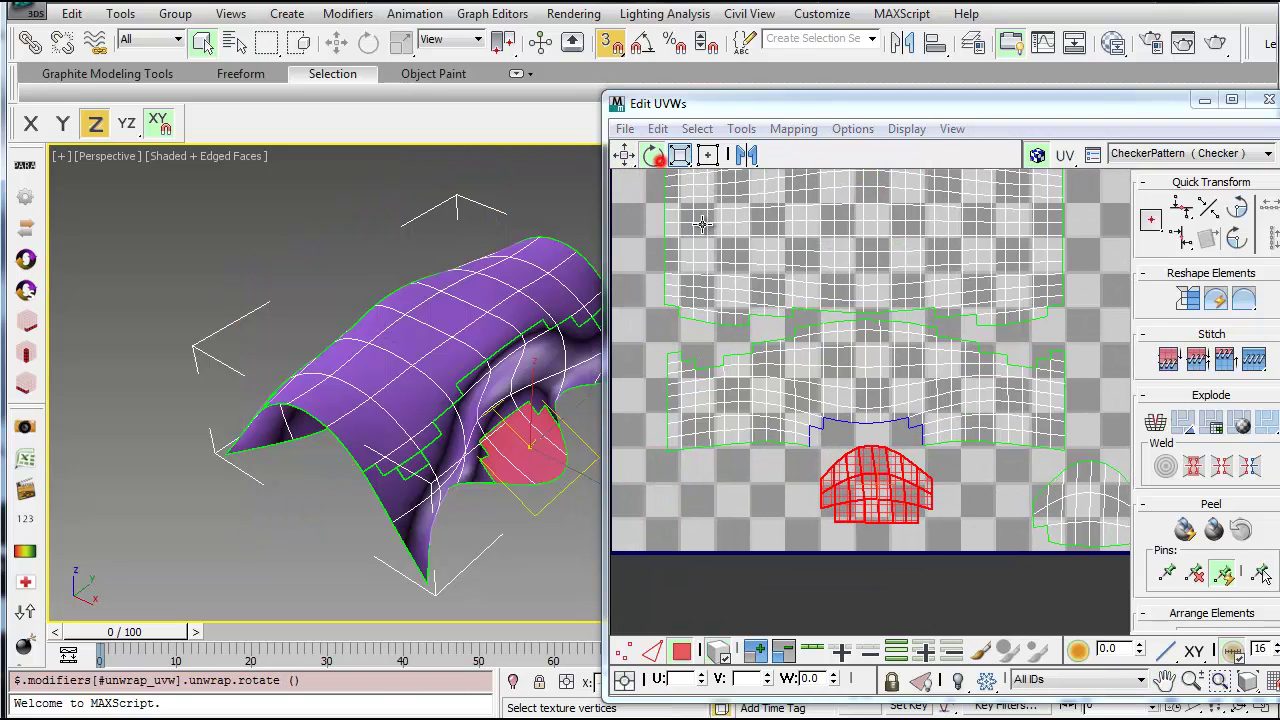
left_click_drag(876, 489, 837, 362)
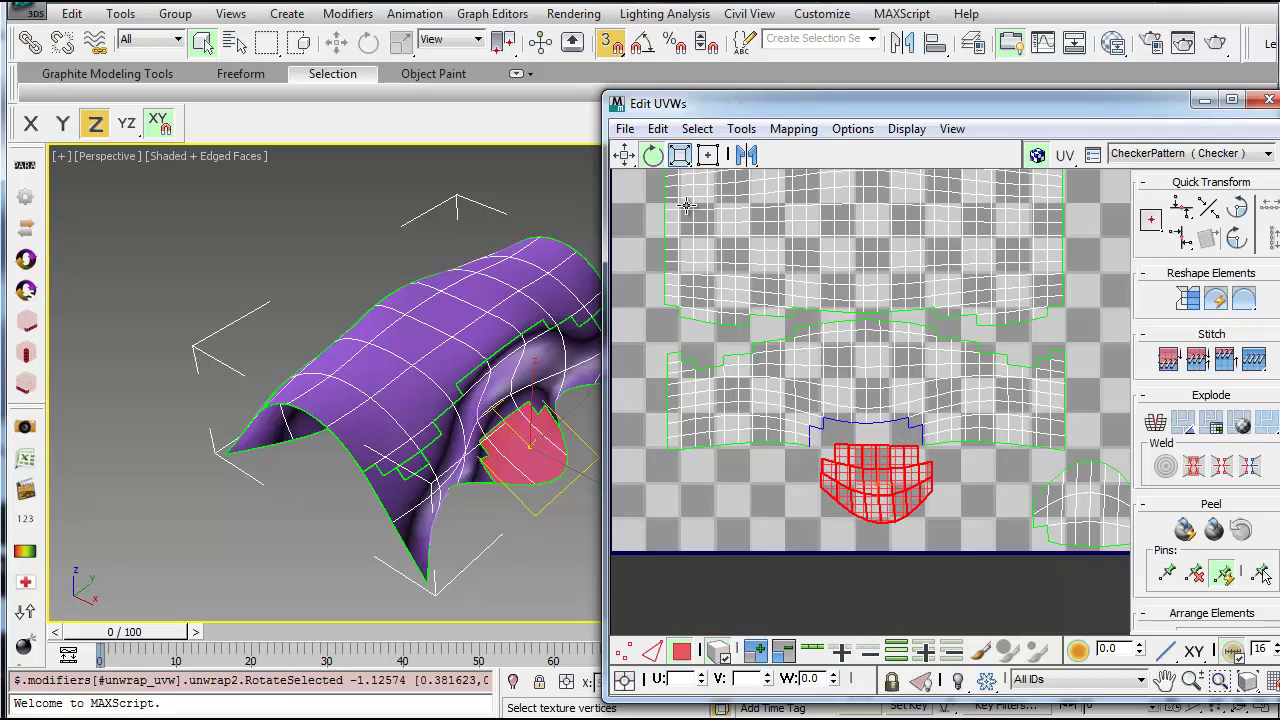
left_click(625, 156)
left_click_drag(876, 489, 866, 472)
left_click(930, 495)
scroll(964, 518, "down", 3)
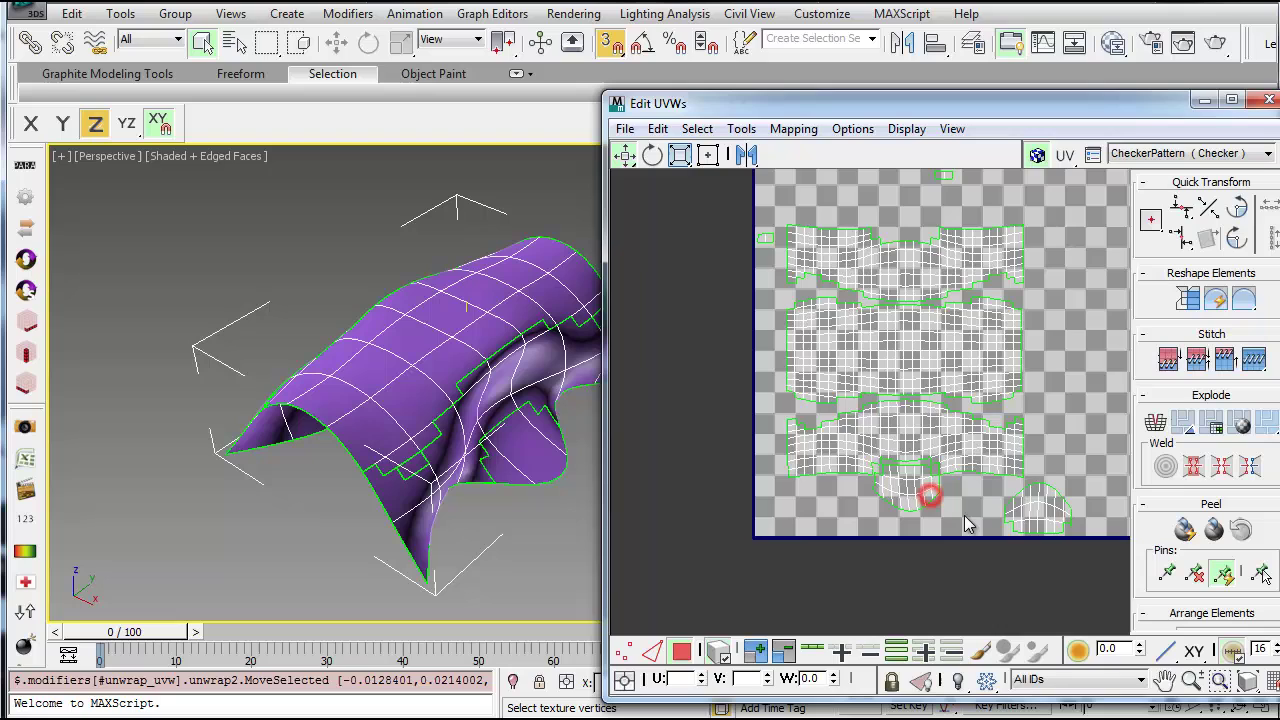
Fit the remaining dome-shaped cluster against the upper strip's notch and gather two small patches beside the lower dome-shaped cluster.
middle_click_drag(957, 427, 878, 493)
left_click_drag(968, 579, 837, 282)
left_click_drag(912, 243, 920, 560)
left_click(1076, 302)
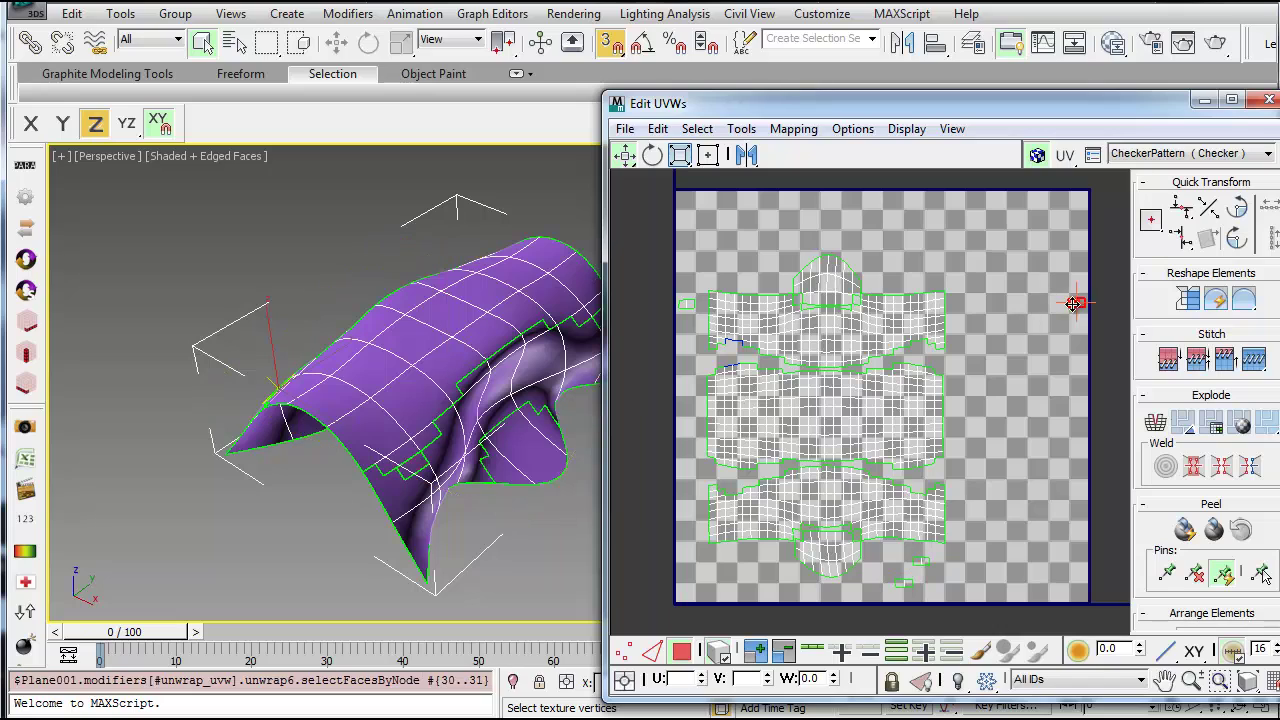
left_click_drag(1076, 302, 898, 564)
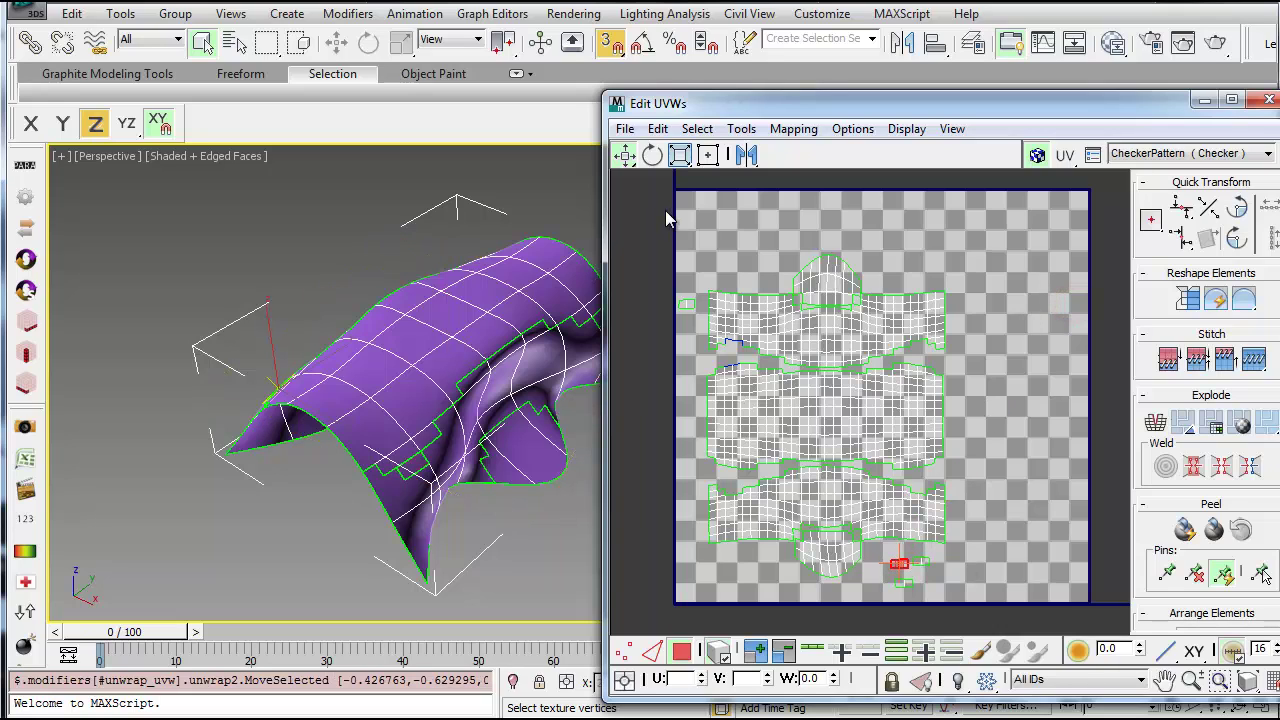
Select all the UV clusters, scale them up uniformly and center them within the checker tile.
left_click_drag(680, 226, 716, 300)
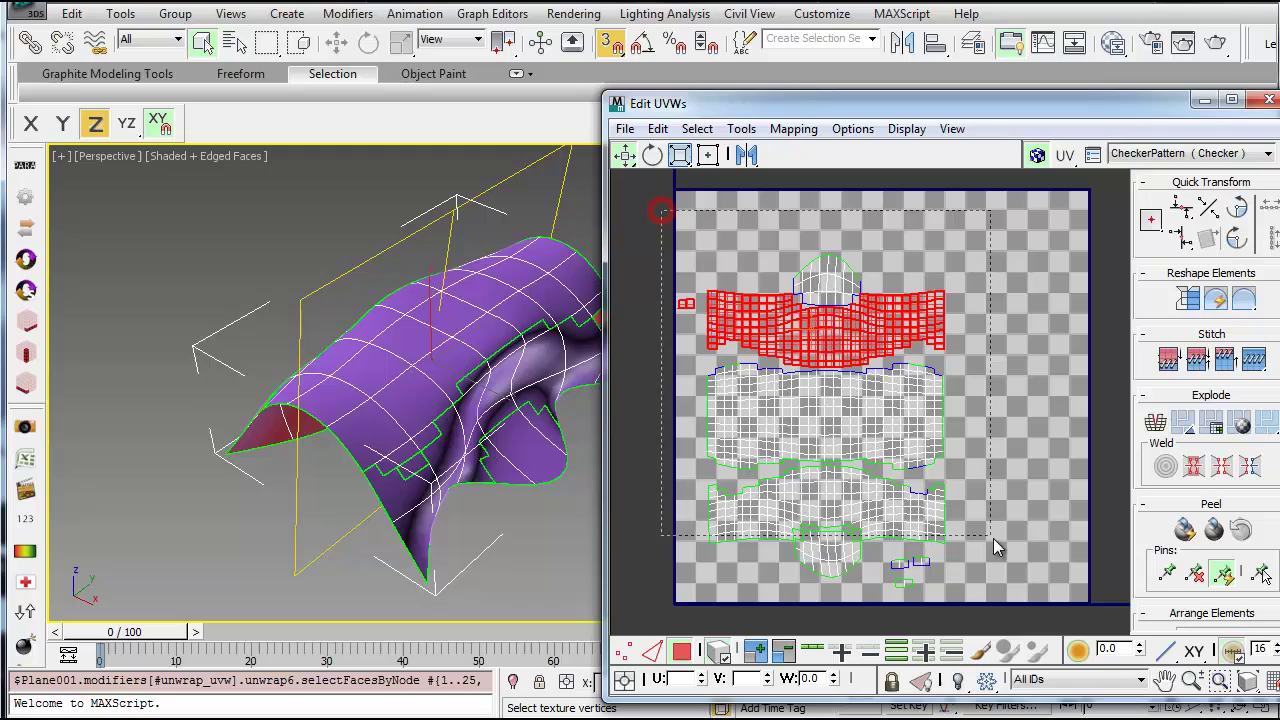
key("ctrl+a")
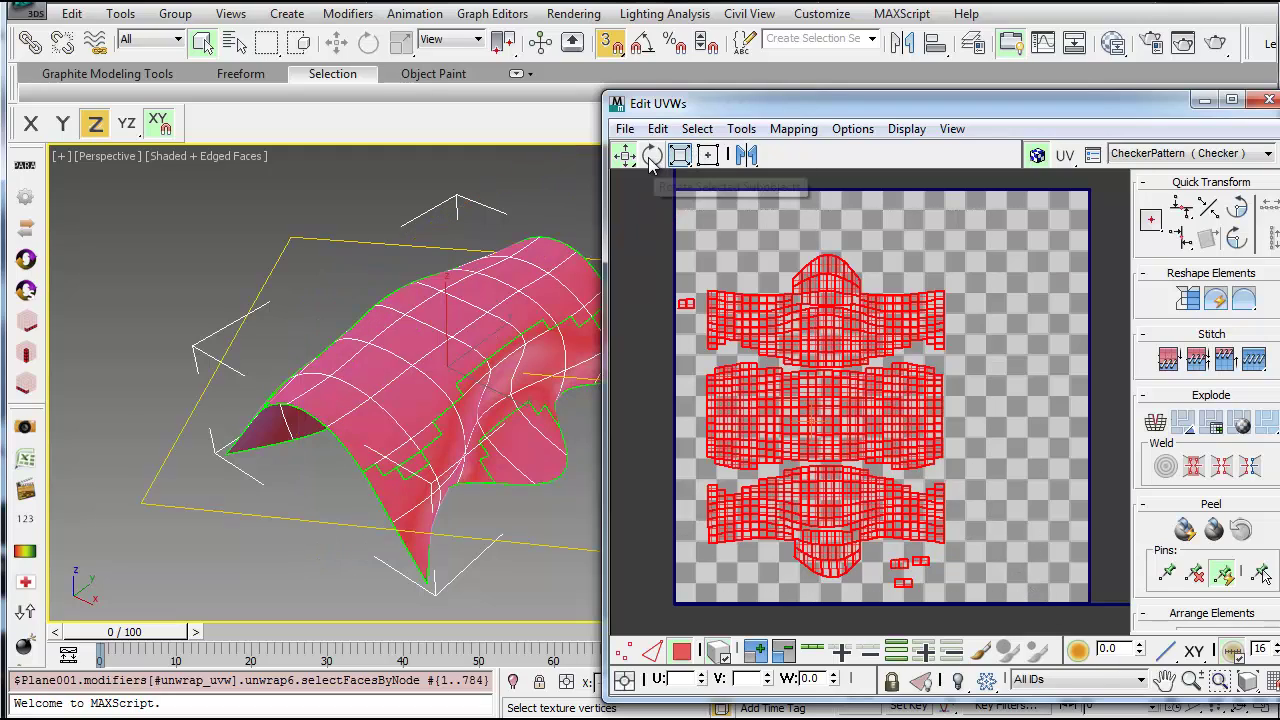
left_click(680, 154)
left_click_drag(879, 345, 889, 317)
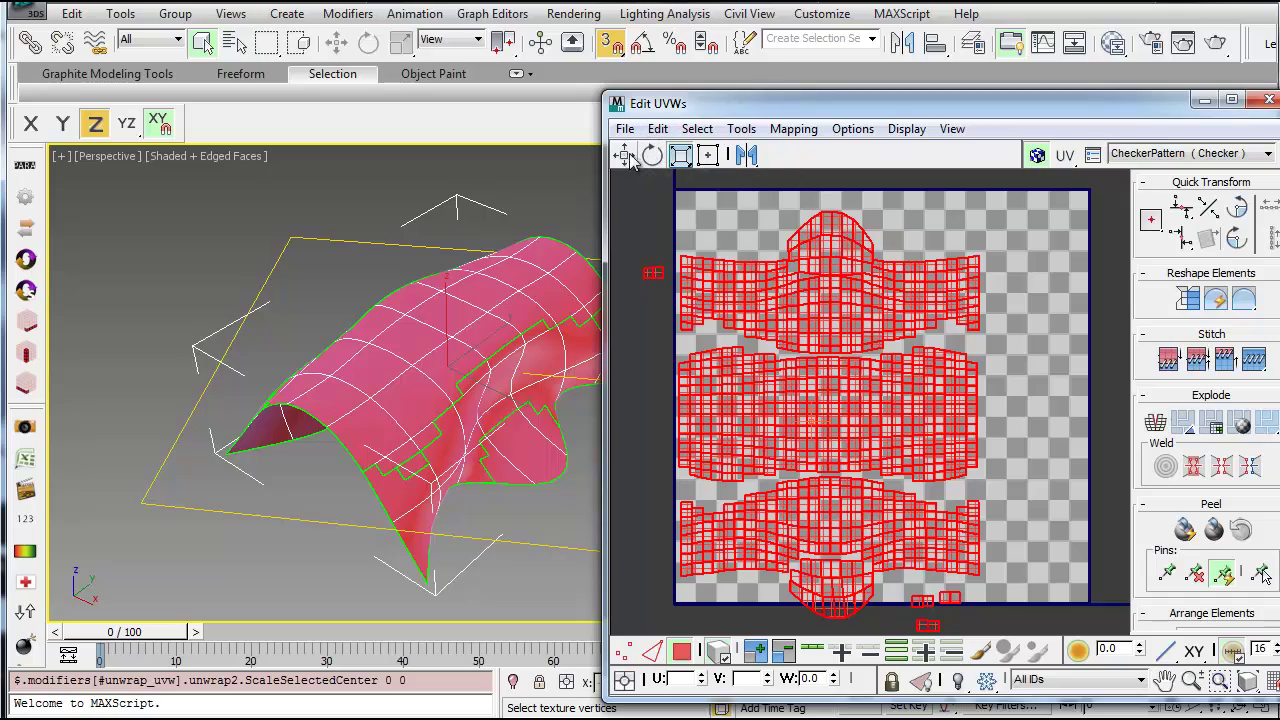
left_click(624, 154)
left_click_drag(824, 406, 880, 387)
Fit two small patches into the right and left gaps between the upper strip and the large middle cluster.
left_click(1052, 551)
left_click_drag(1060, 622, 997, 613)
left_click(1072, 566)
left_click(1019, 586)
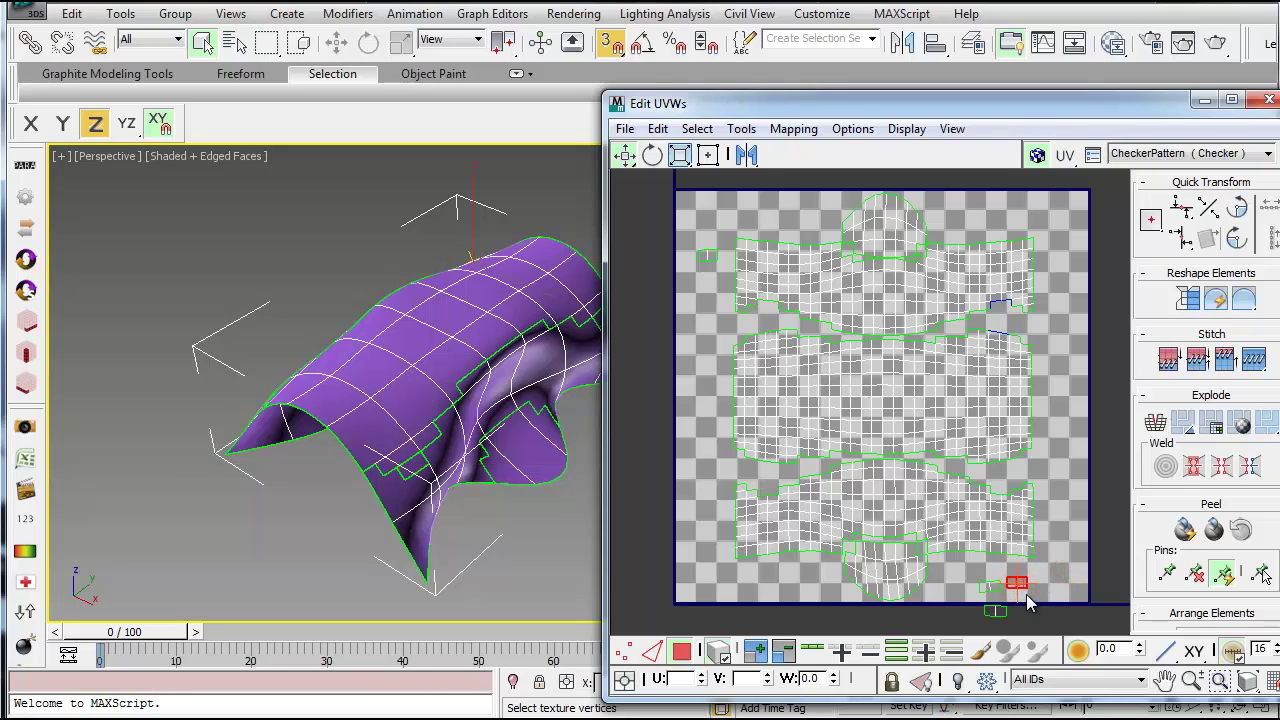
left_click_drag(995, 412, 998, 320)
key("ctrl+z")
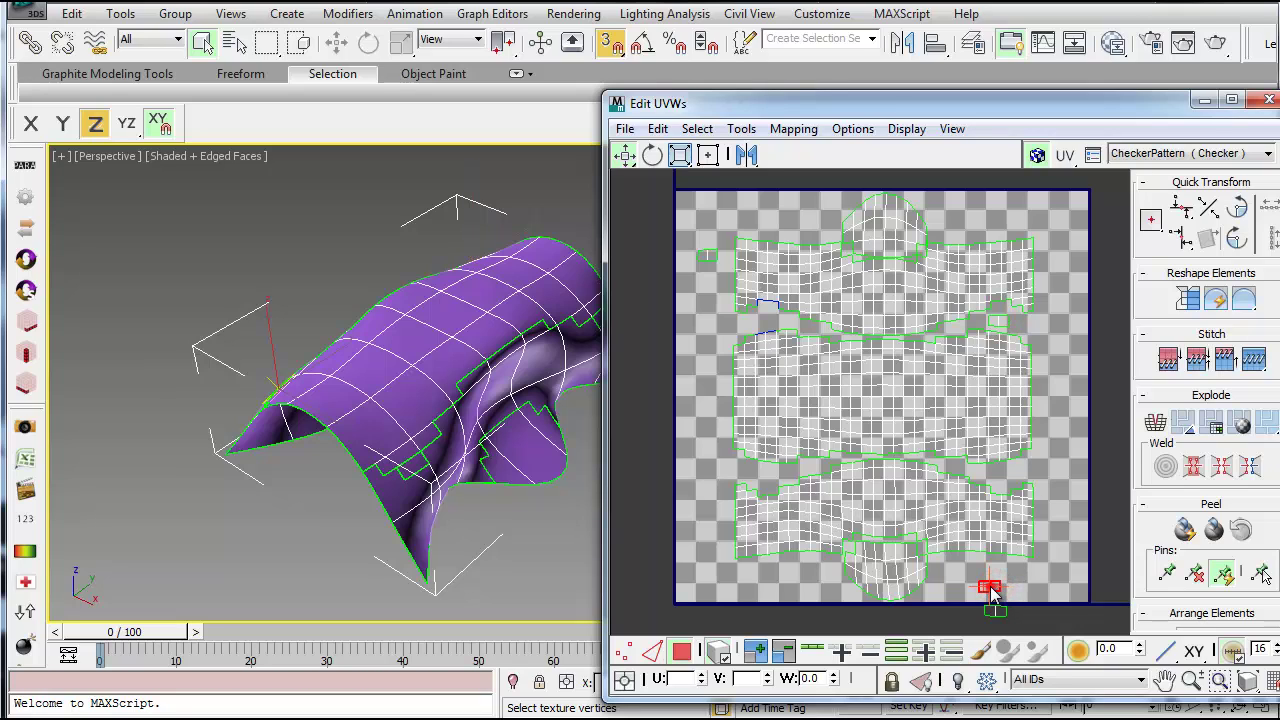
left_click_drag(993, 592, 764, 320)
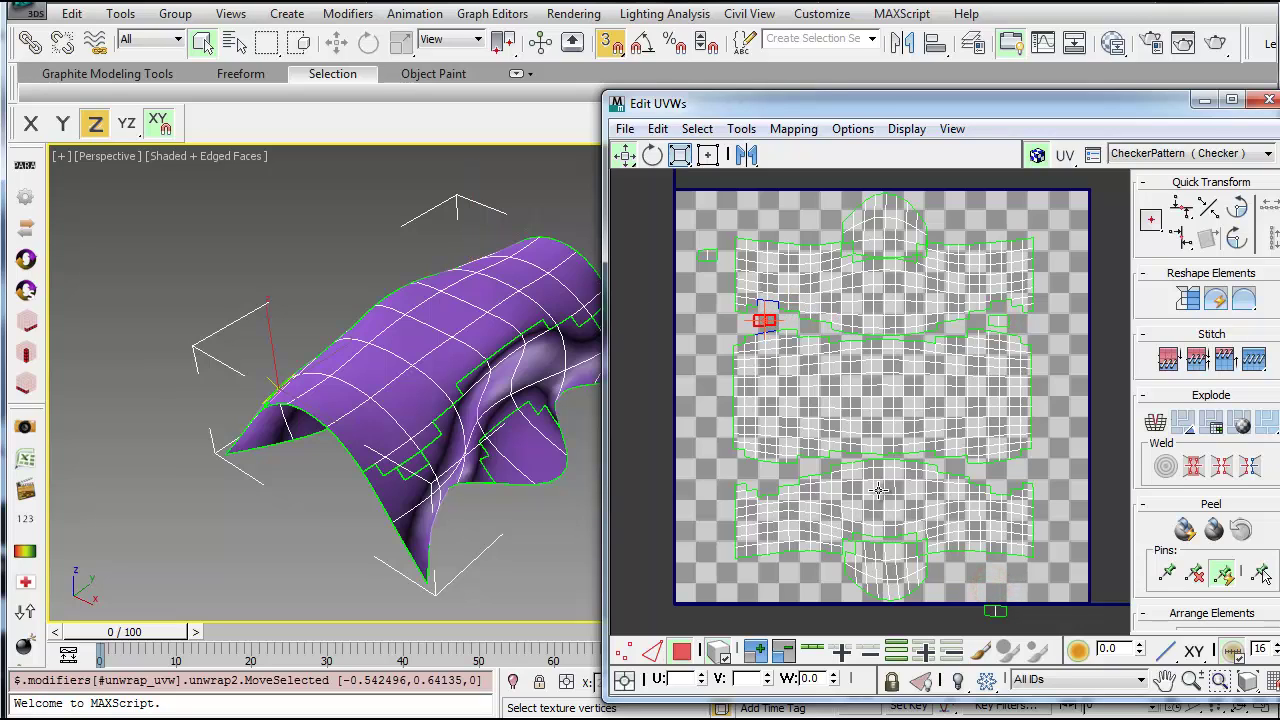
Fit the remaining two small patches into the left and right gaps between the large cluster and the lower strip.
left_click(997, 611)
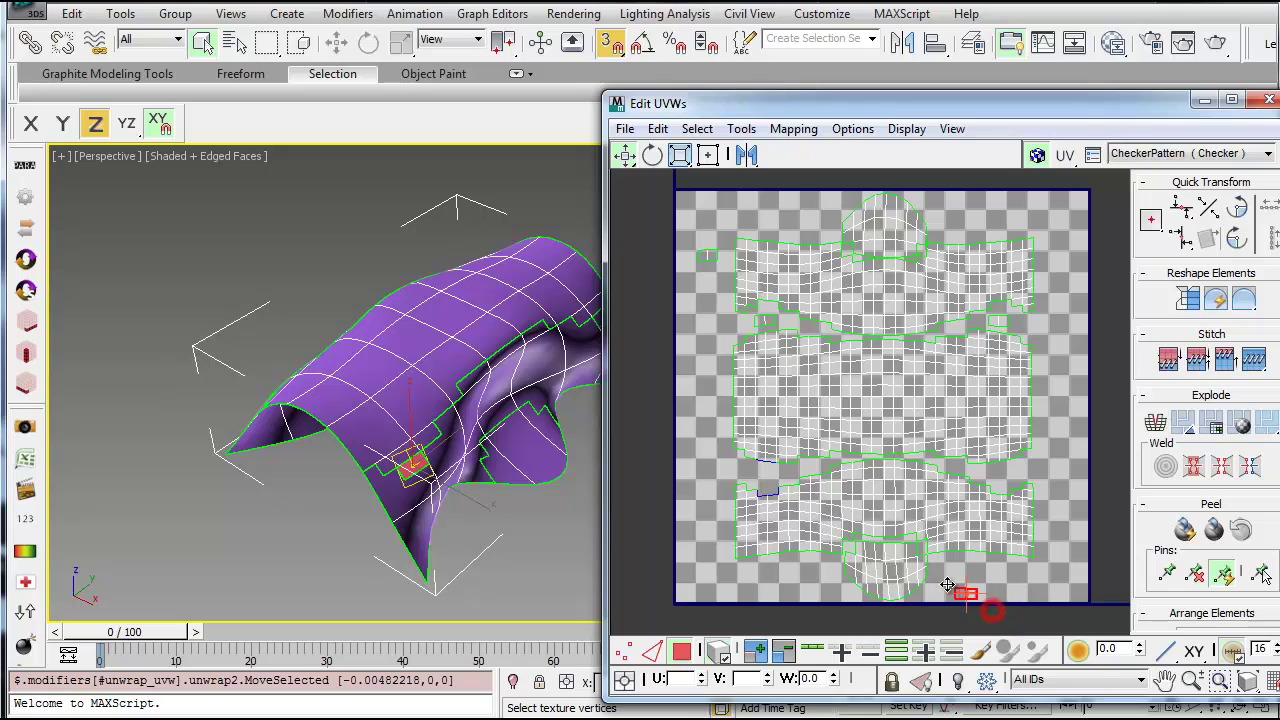
left_click_drag(947, 585, 763, 475)
left_click(705, 254)
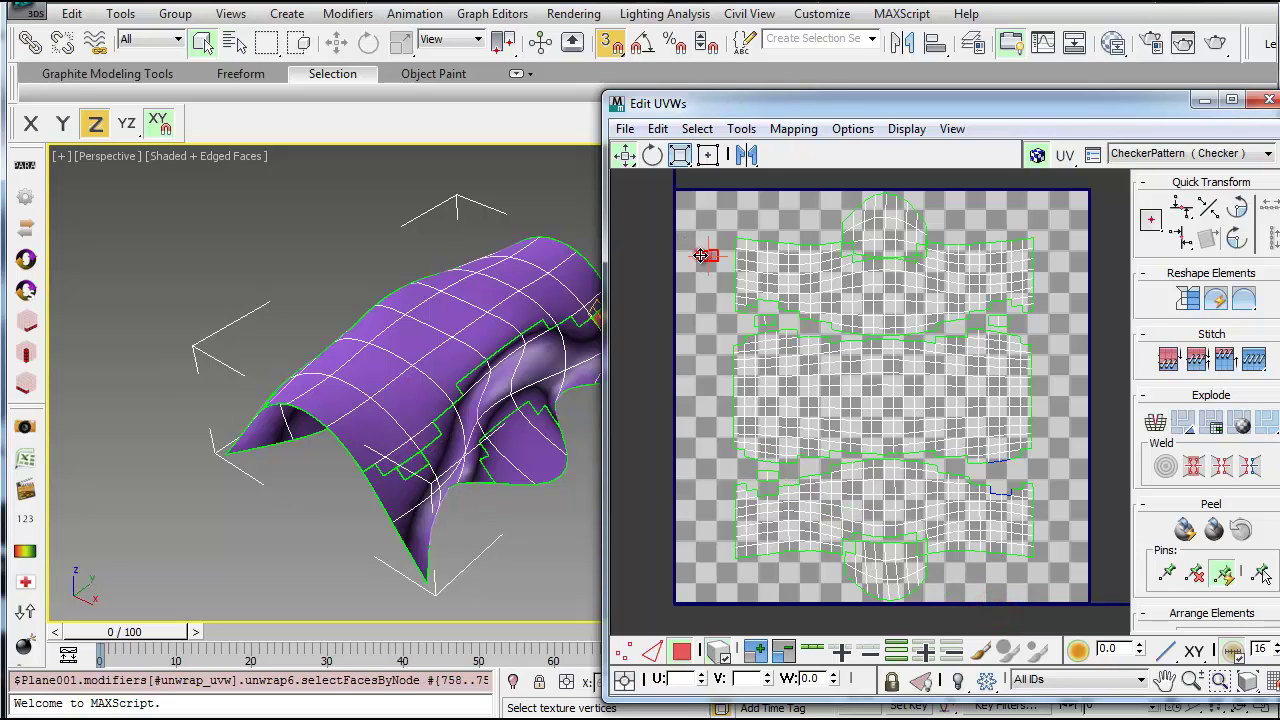
left_click_drag(704, 253, 998, 474)
Move the lower curved strip up slightly, closer to the large cluster's lower edge.
scroll(1012, 497, "up", 3)
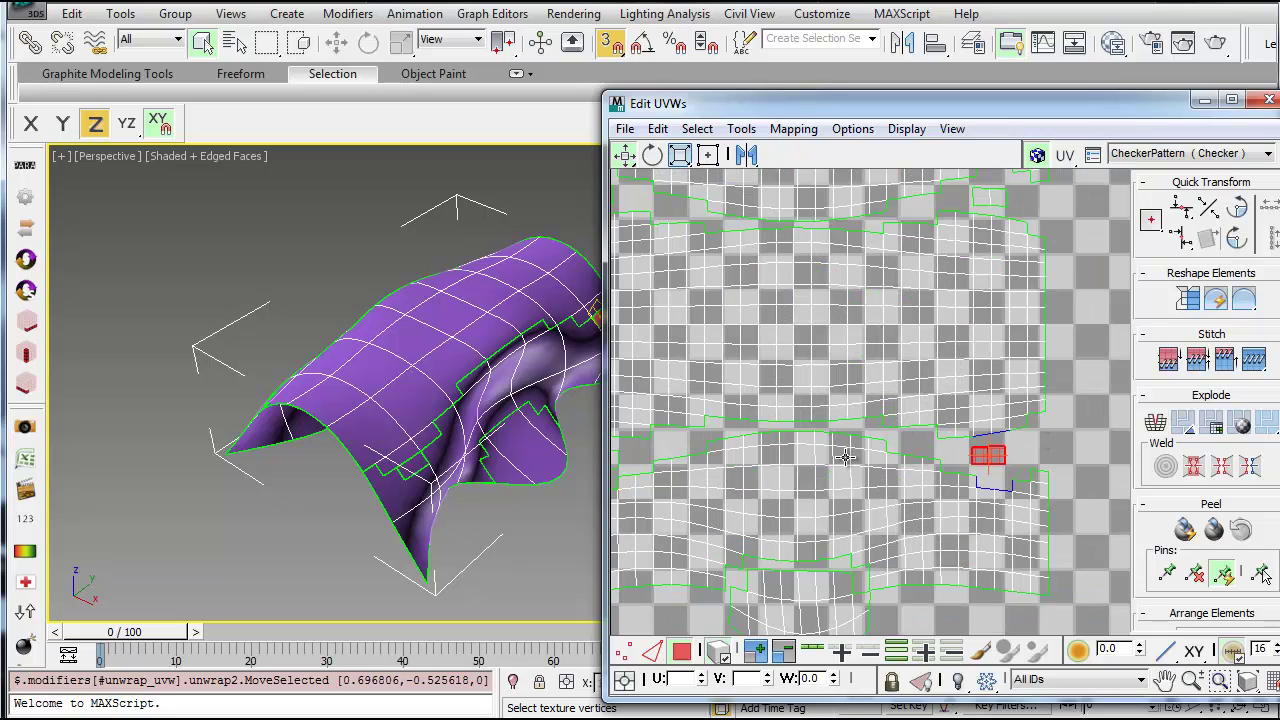
scroll(934, 506, "up", 4)
left_click(931, 503)
scroll(934, 437, "up", 1)
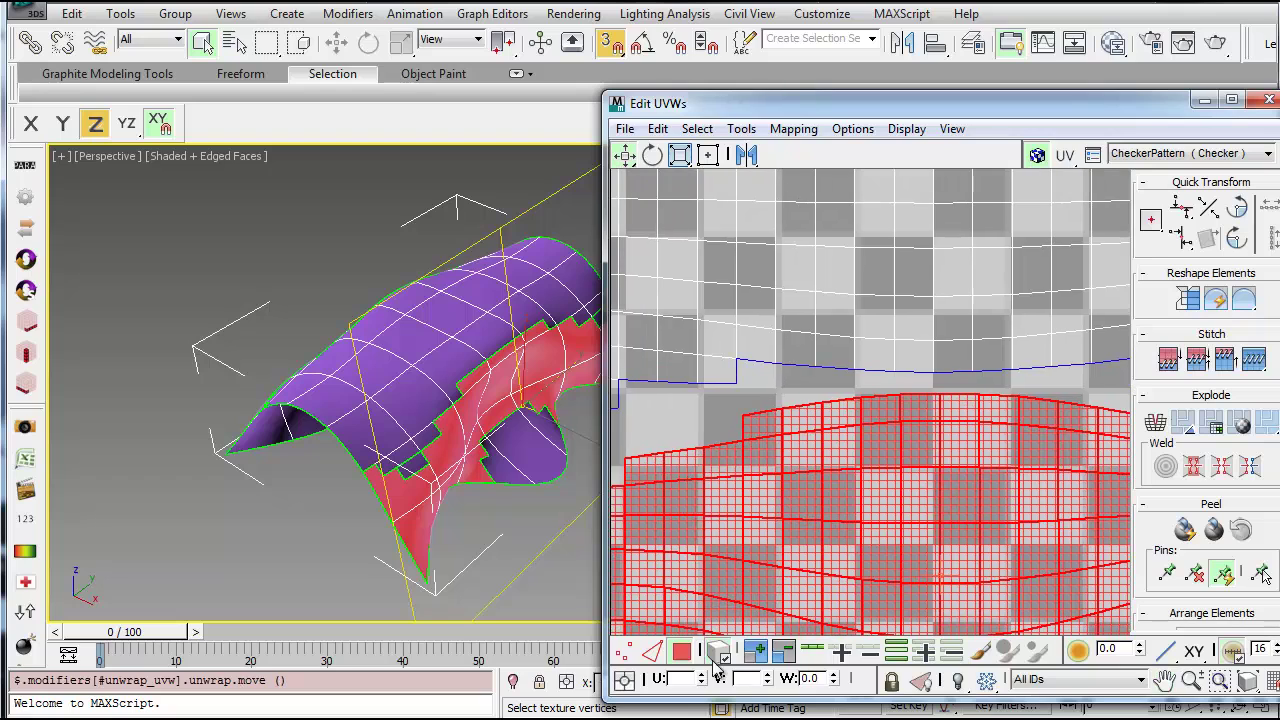
left_click(624, 653)
scroll(790, 390, "up", 2)
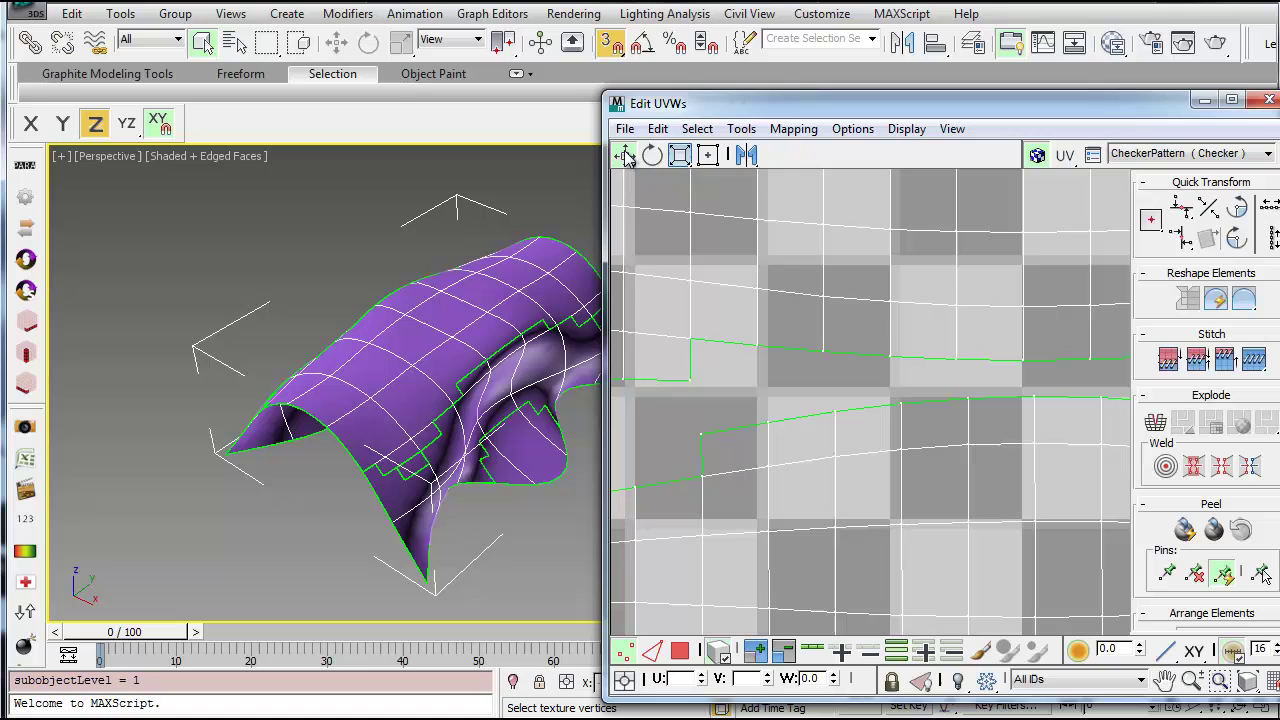
left_click(680, 651)
left_click(968, 468)
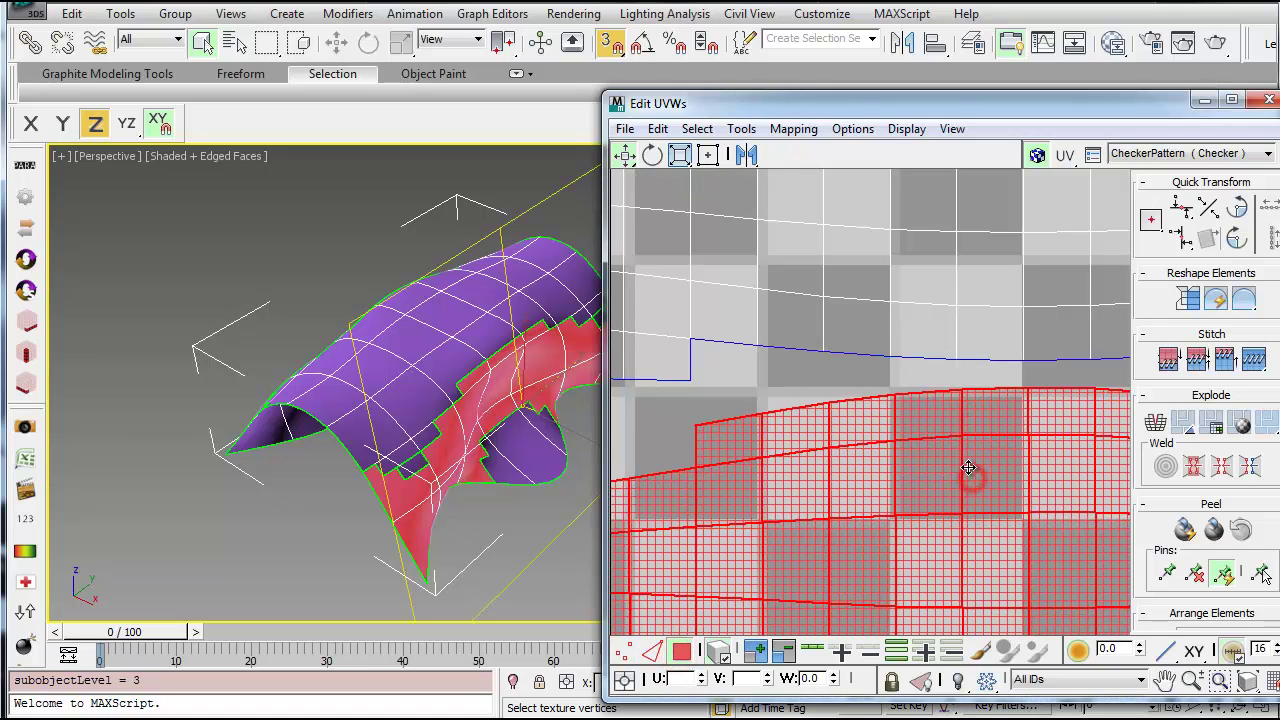
left_click_drag(968, 468, 962, 447)
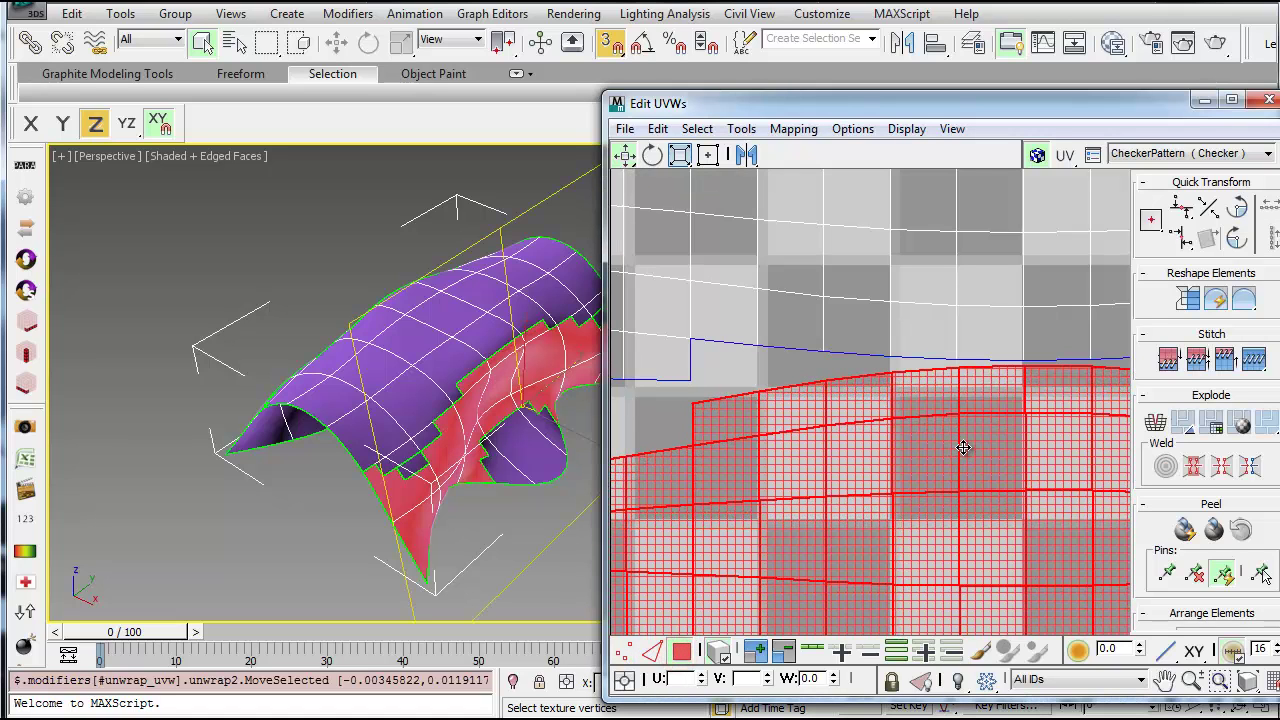
left_click(860, 375)
In vertex mode with Select By Element UV off, move the lower strip's stepped corner vertex onto the large cluster's matching corner.
scroll(840, 395, "up", 6)
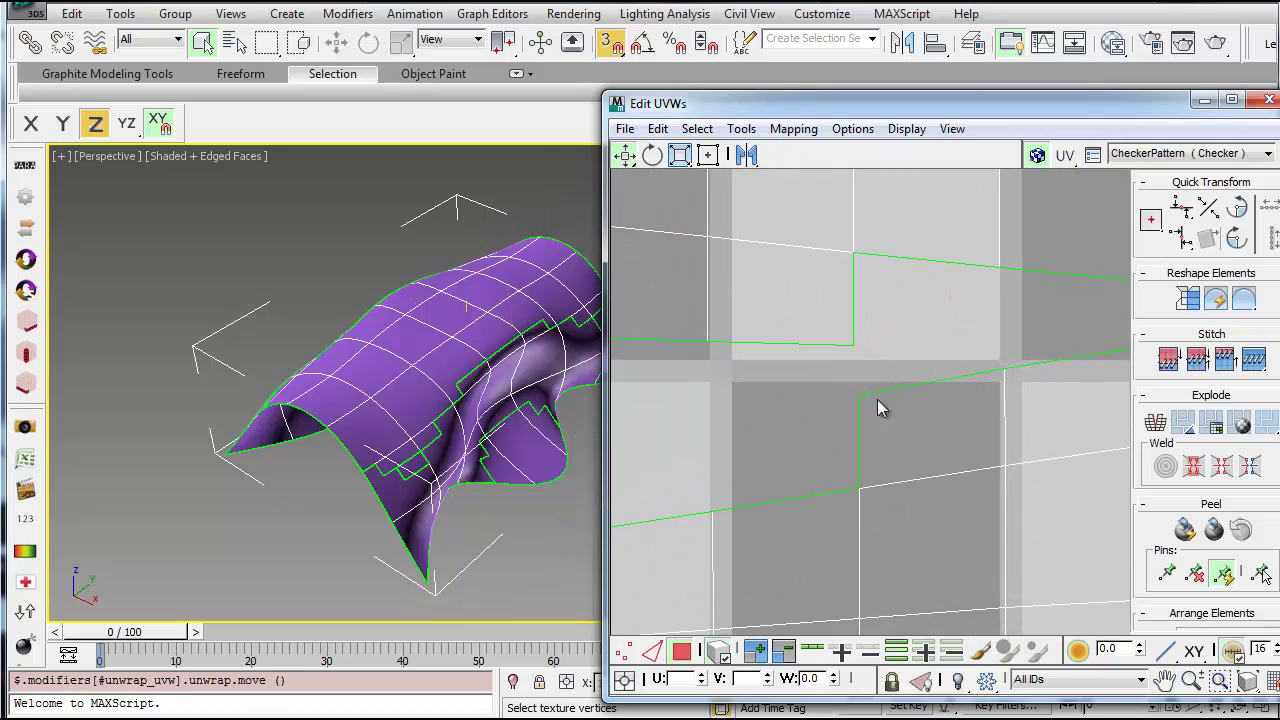
left_click(626, 652)
left_click_drag(827, 426, 830, 424)
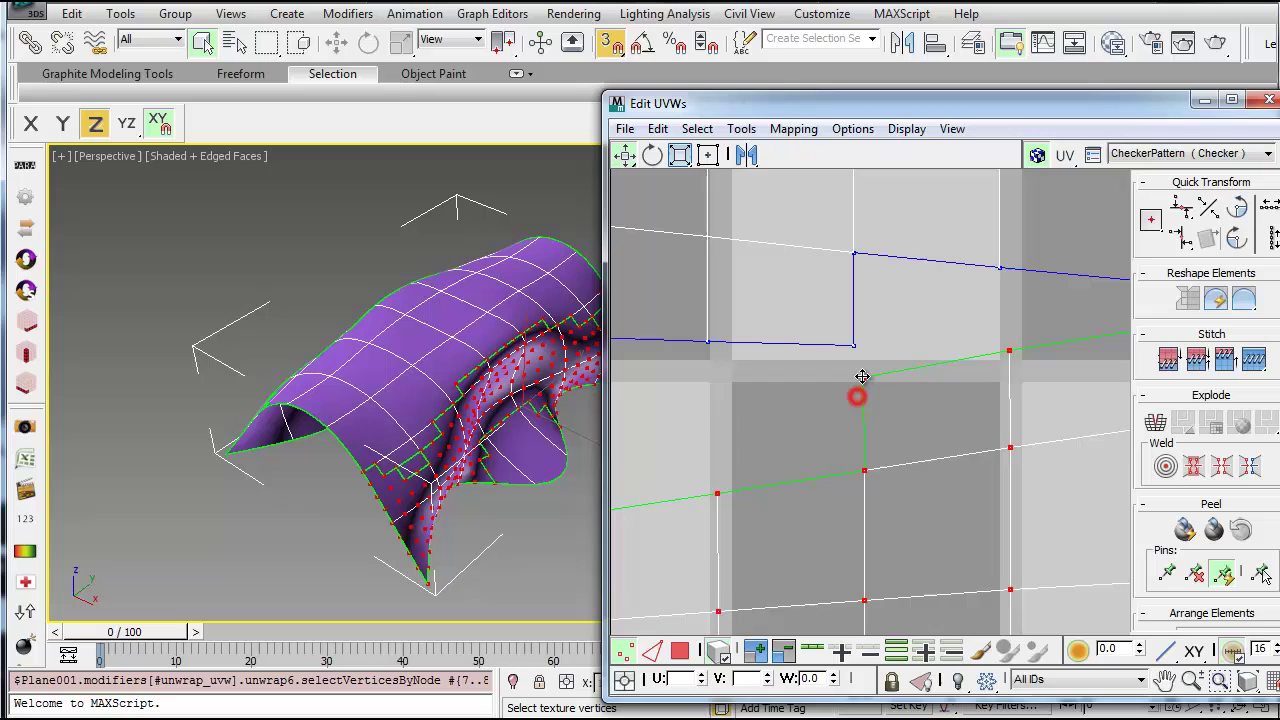
left_click_drag(862, 376, 854, 256)
left_click(896, 330)
left_click(1004, 328)
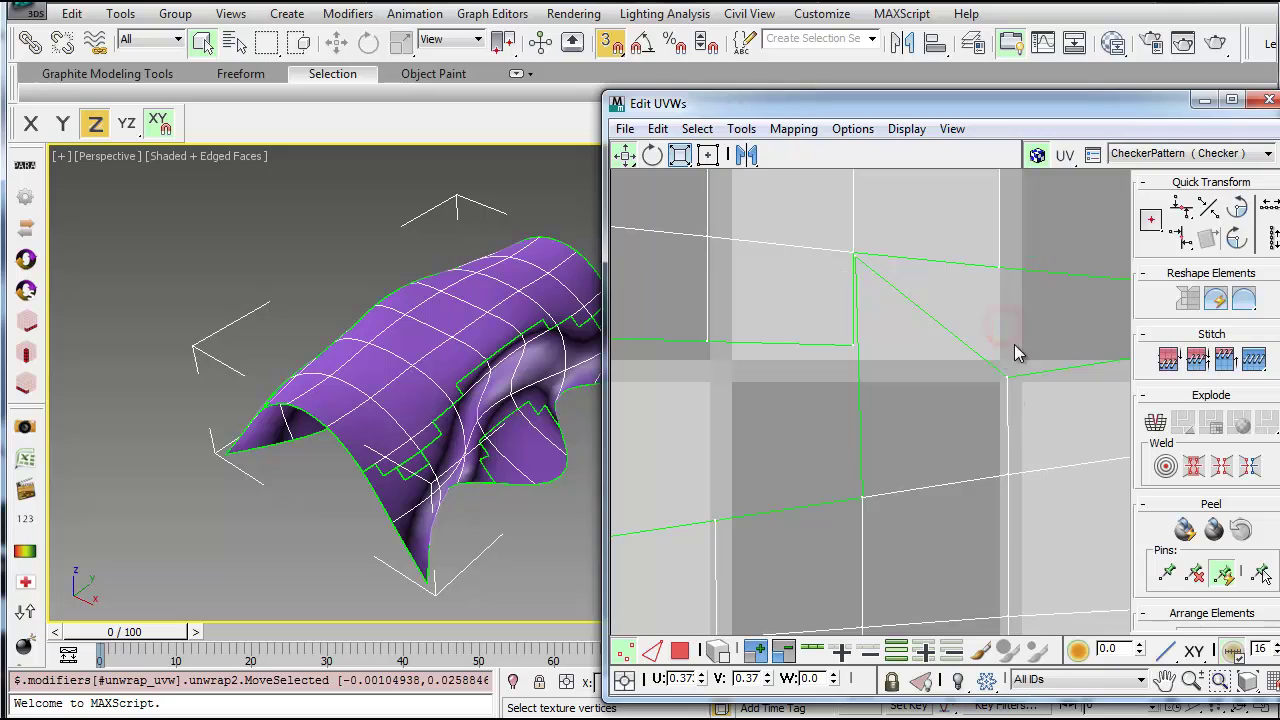
Move the next two vertices along the lower strip's upper edge up to the matching vertices of the large cluster.
middle_click_drag(1015, 352, 846, 397)
left_click_drag(826, 420, 818, 322)
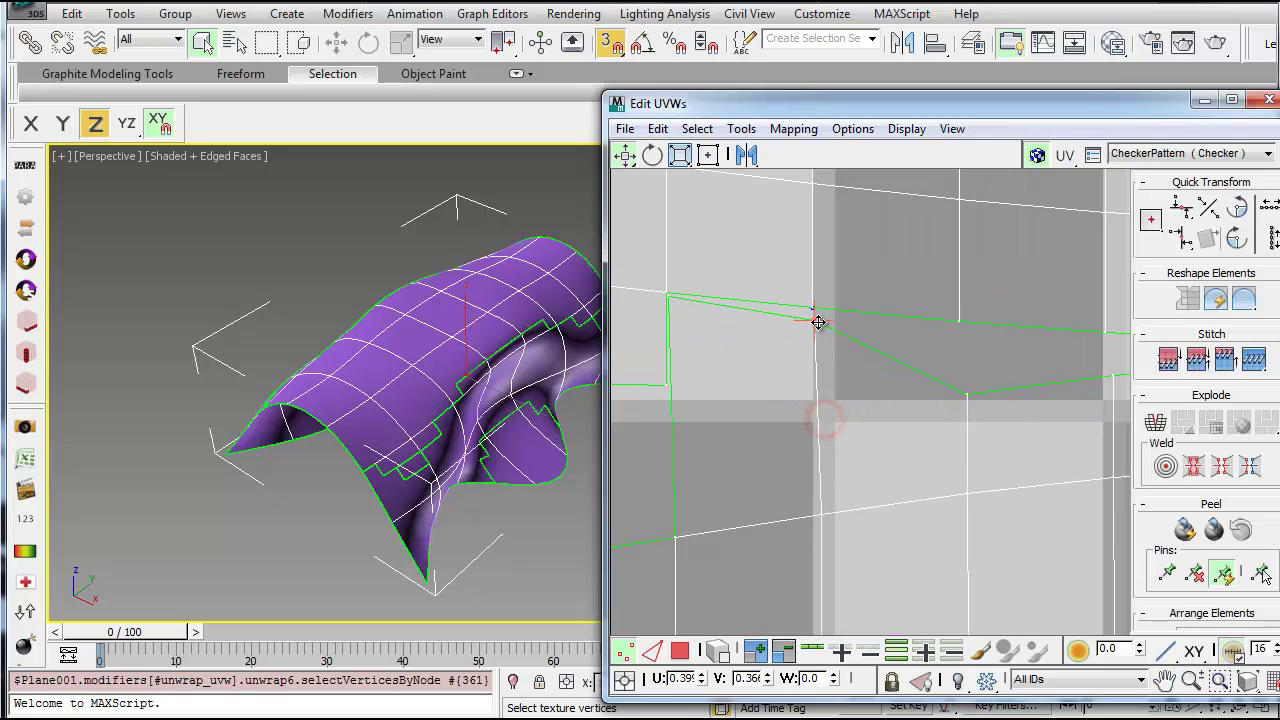
left_click_drag(966, 395, 960, 328)
scroll(979, 338, "up", 3)
middle_click_drag(979, 340, 976, 396)
Break the two nearly coincident seam vertices and pull one of the separated vertices slightly away.
left_click_drag(875, 323, 1028, 441)
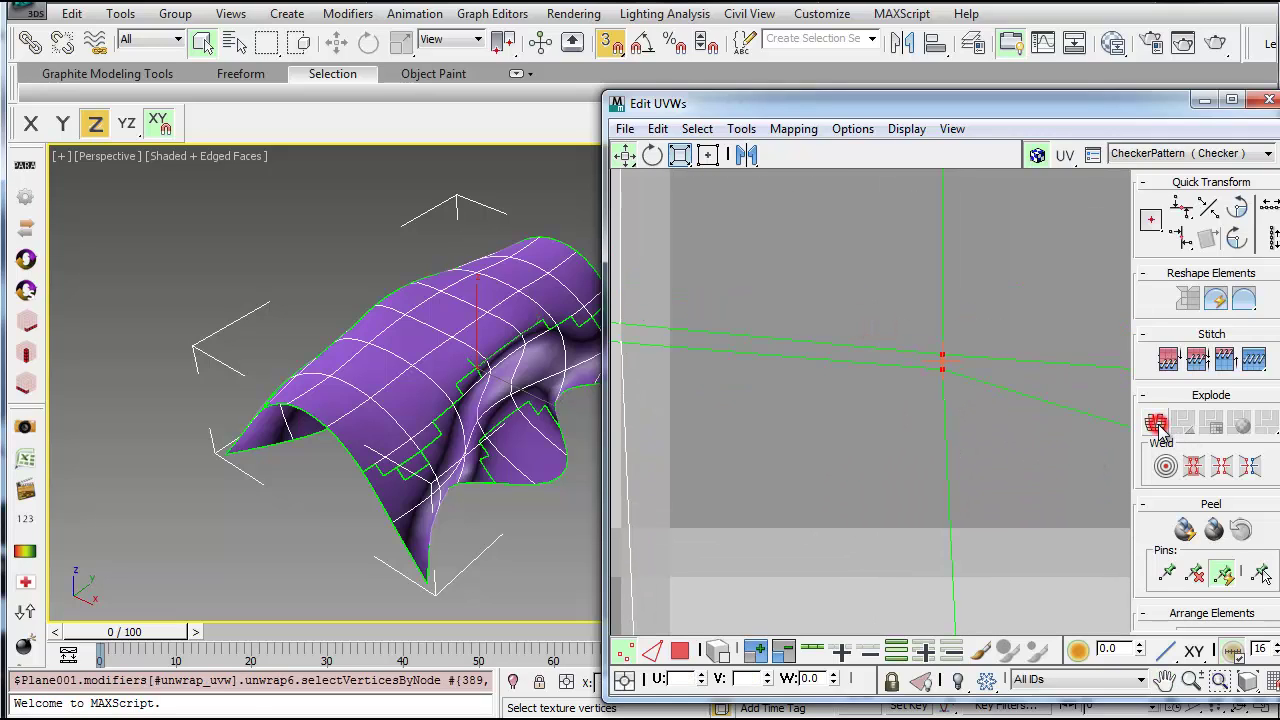
left_click(939, 368)
left_click(925, 422)
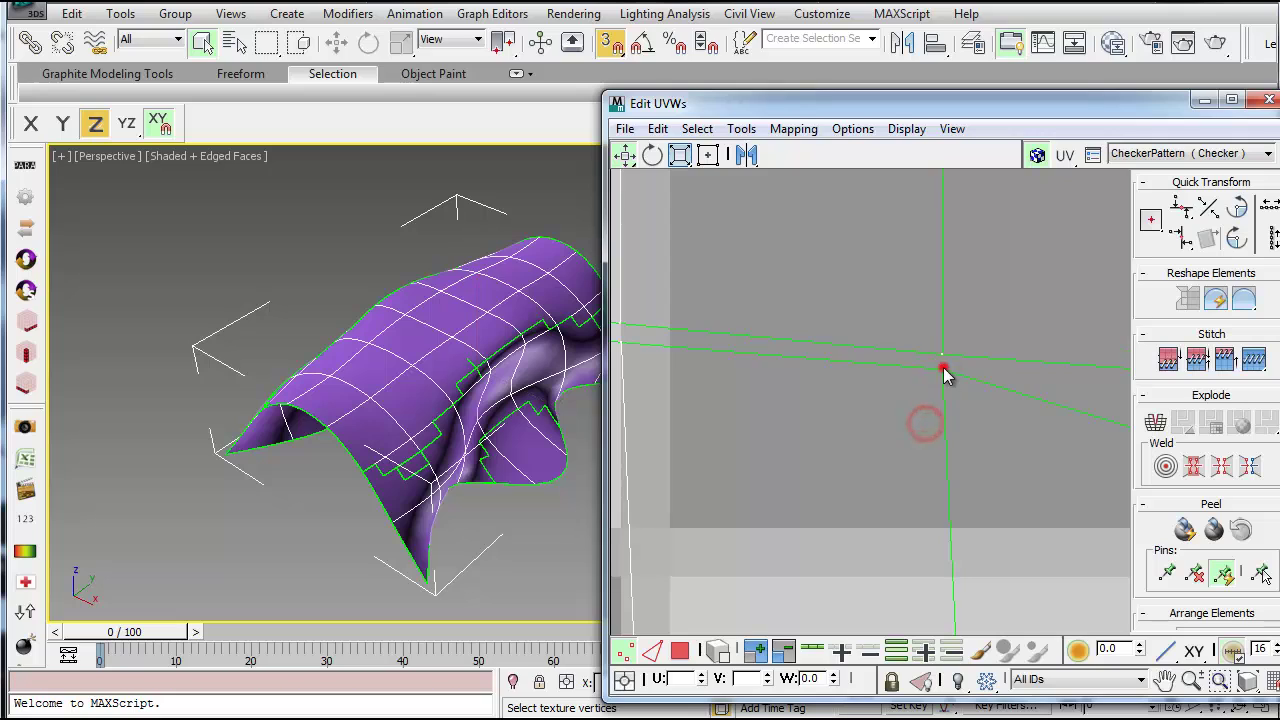
left_click(945, 357)
left_click_drag(949, 364, 956, 372)
Select the lower strip's separated vertices and stitch them to the large cluster's matching vertex.
scroll(957, 393, "up", 3)
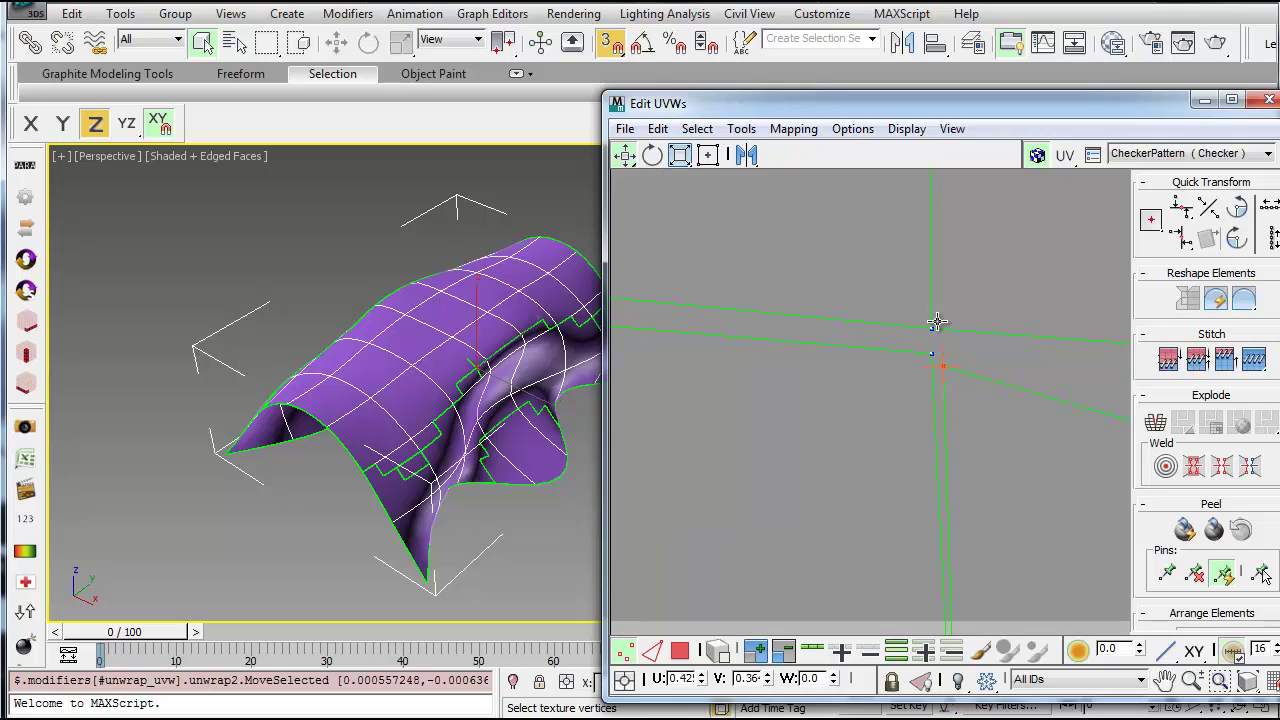
left_click_drag(981, 432, 950, 393)
left_click(1157, 424)
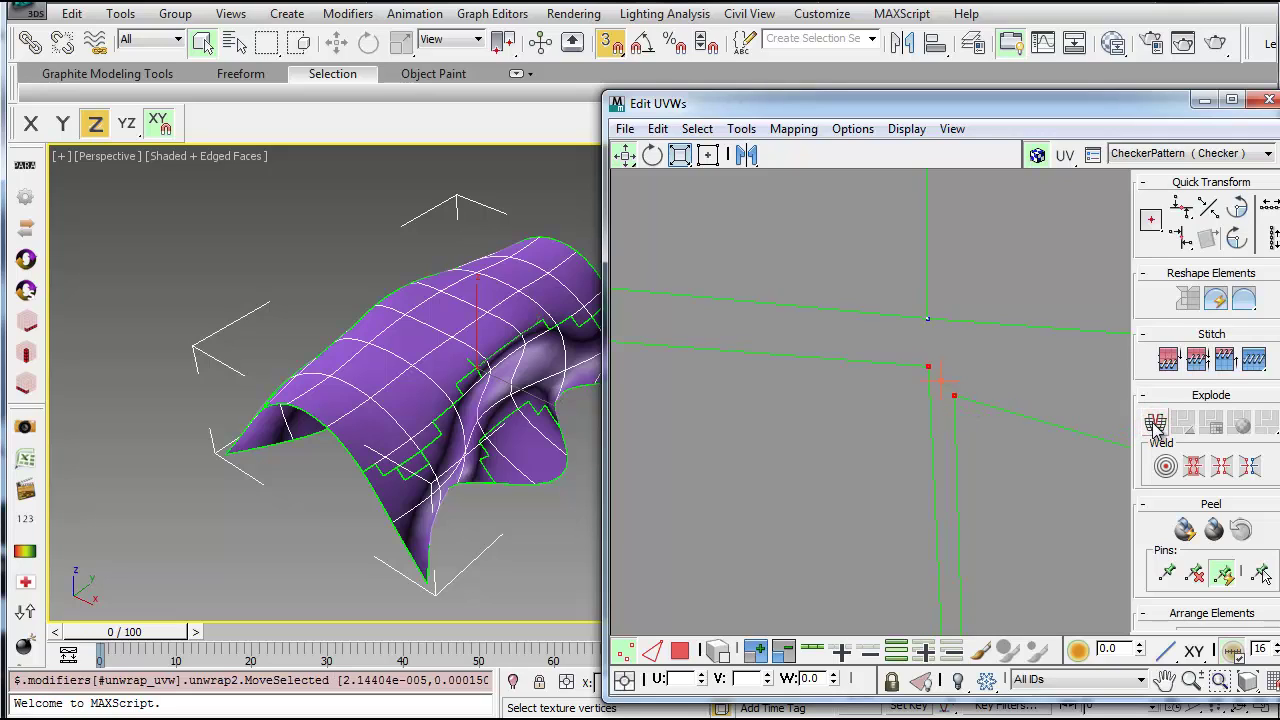
left_click(1170, 362)
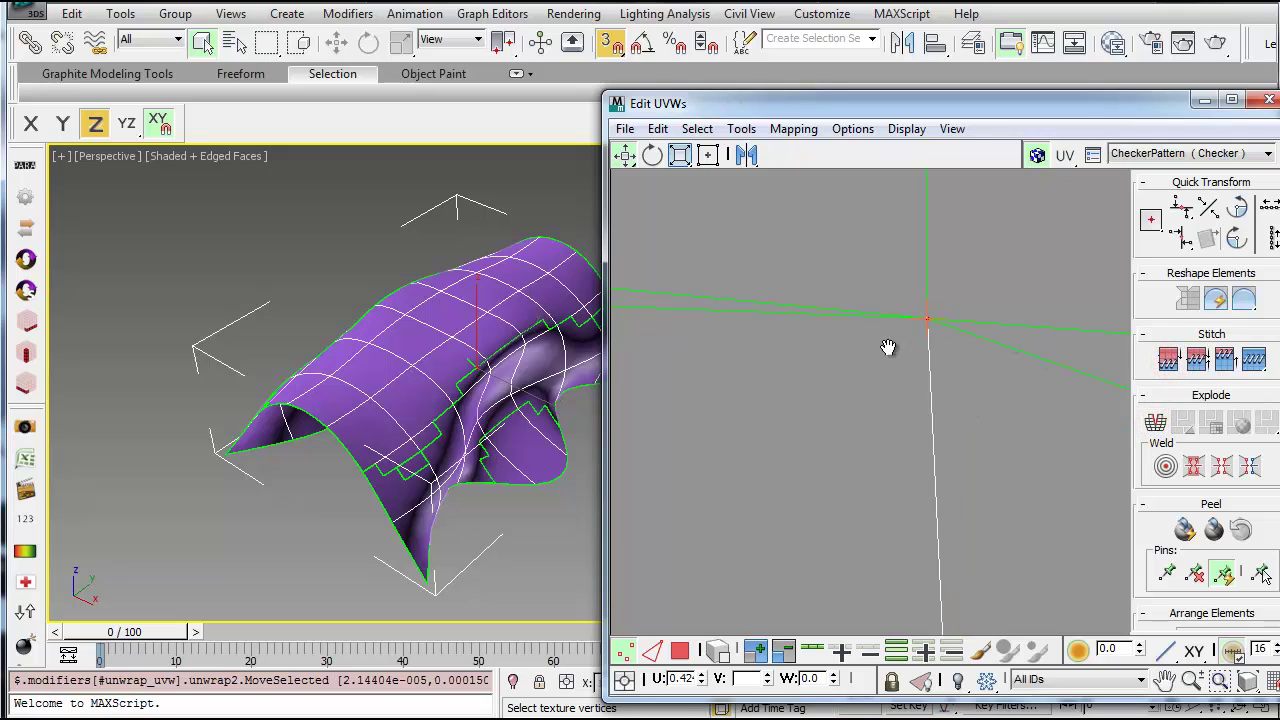
Try to stitch the neighboring pair of seam vertices between the large cluster and the lower strip.
middle_click_drag(889, 349, 932, 378)
left_click_drag(900, 303, 1066, 429)
middle_click_drag(808, 411, 1148, 464)
scroll(1090, 453, "down", 1)
scroll(866, 424, "up", 1)
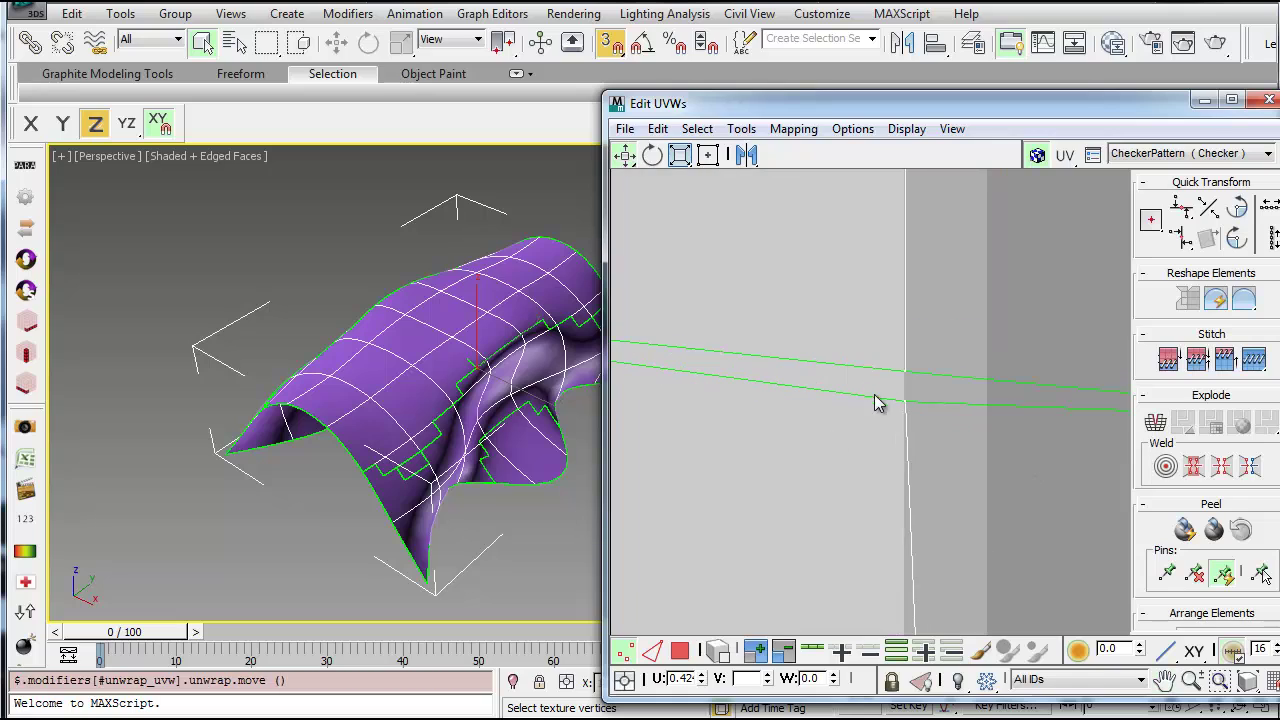
left_click_drag(979, 439, 980, 440)
left_click(1168, 360)
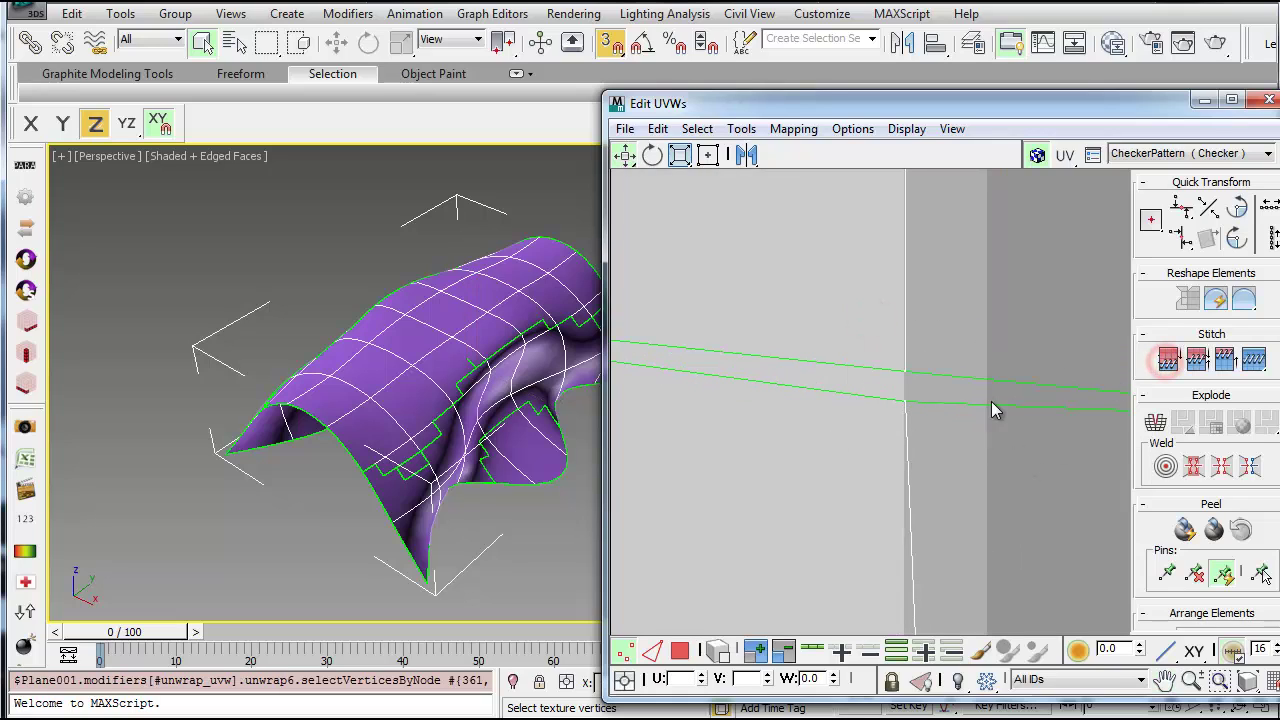
Move the lower strip's vertices on either side of the stitched point onto the large cluster's matching edge vertices.
left_click_drag(907, 398, 906, 372)
scroll(950, 430, "down", 4)
middle_click_drag(990, 460, 794, 410)
scroll(794, 410, "down", 3)
left_click(794, 410)
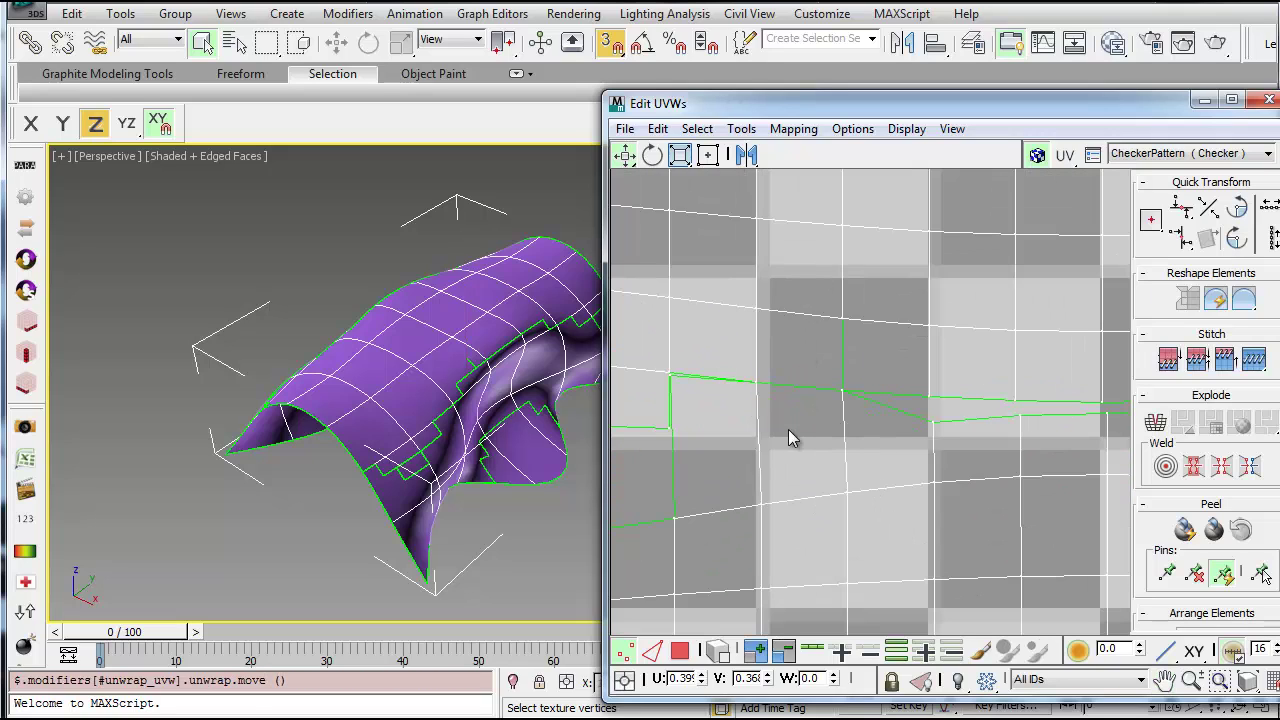
middle_click_drag(788, 430, 909, 328)
scroll(893, 378, "down", 2)
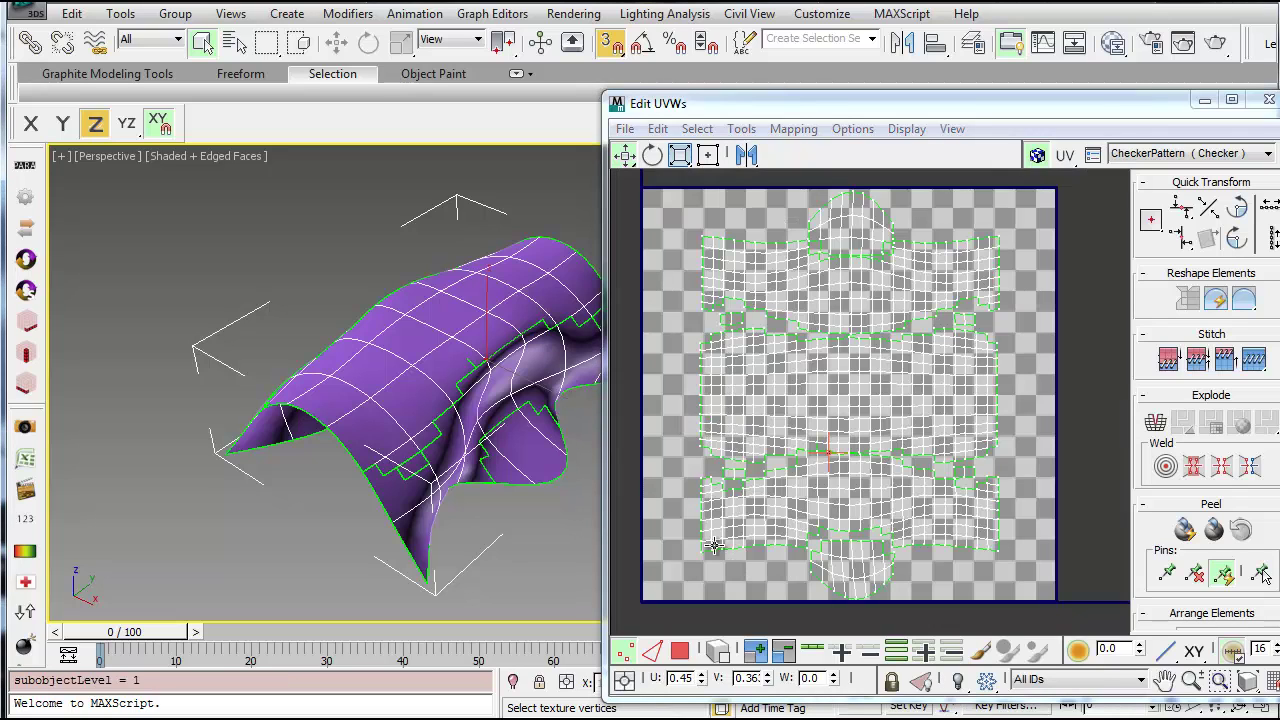
Examine the seam between the large cluster and the lower strip, the lower dome's outline and the overall UV layout.
scroll(892, 438, "up", 10)
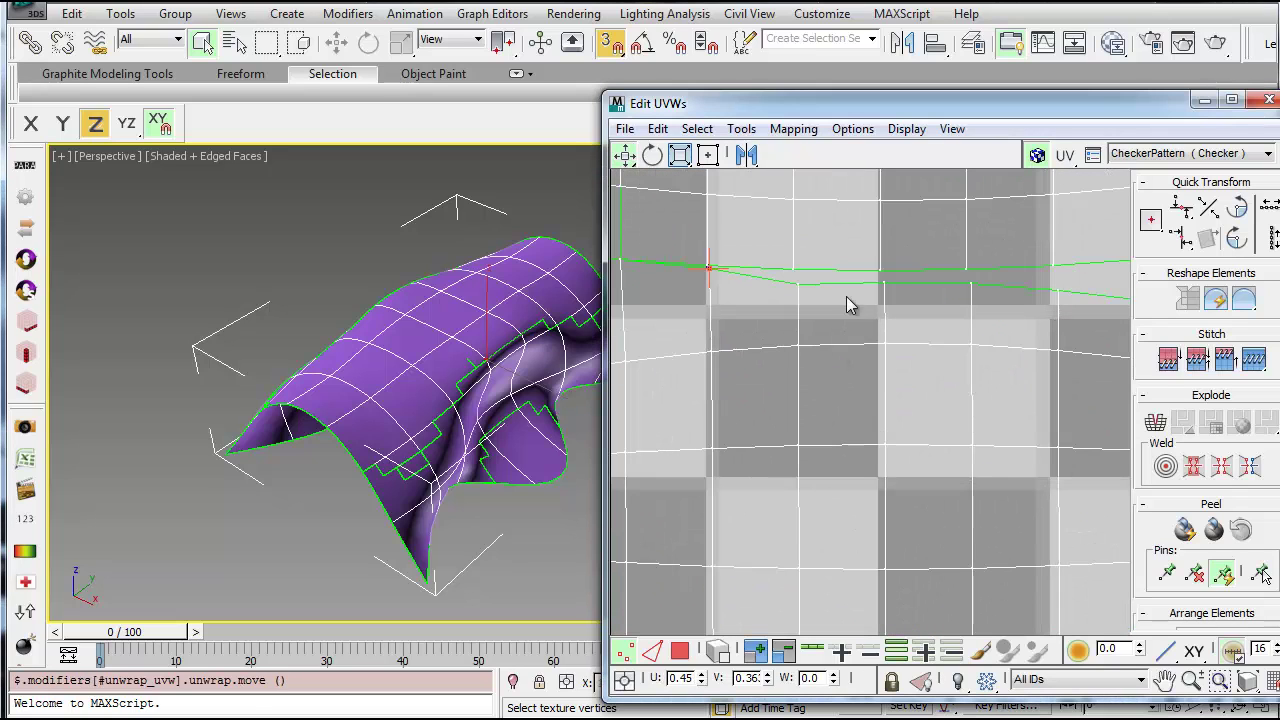
middle_click_drag(825, 281, 878, 342)
scroll(864, 317, "down", 4)
scroll(866, 340, "down", 3)
scroll(860, 366, "up", 6)
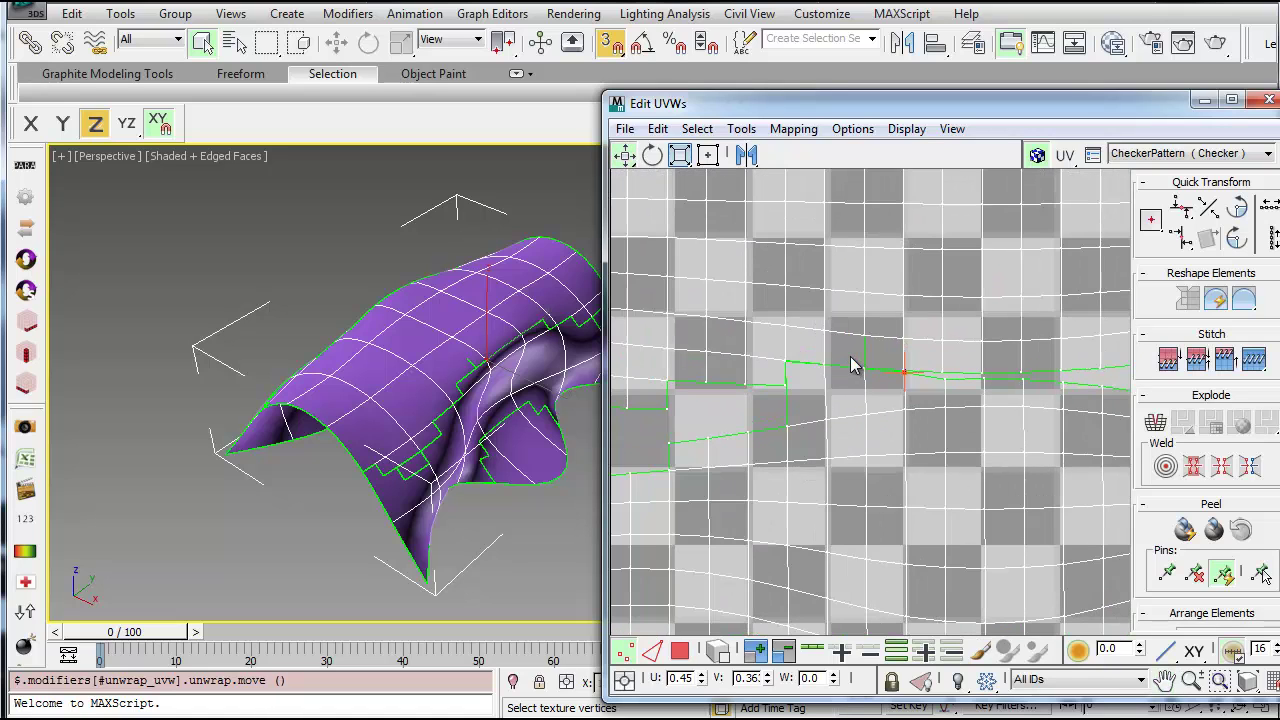
scroll(895, 432, "down", 10)
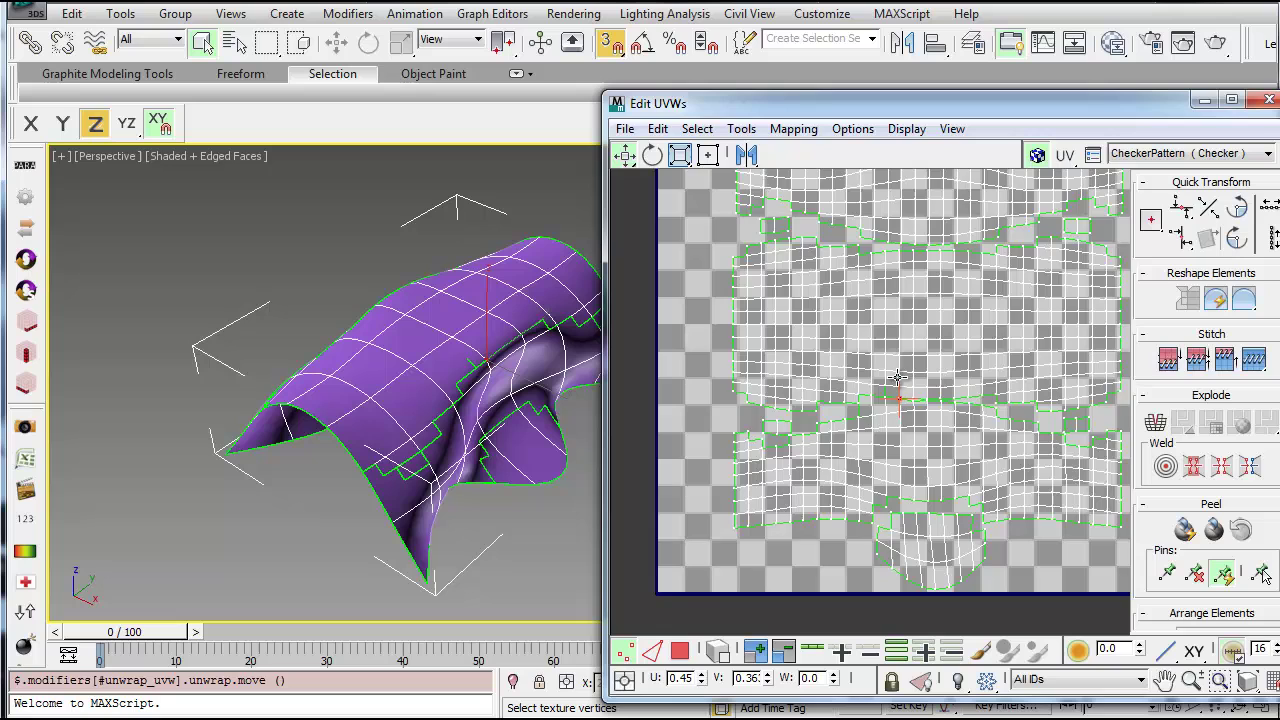
middle_click_drag(912, 342, 870, 405)
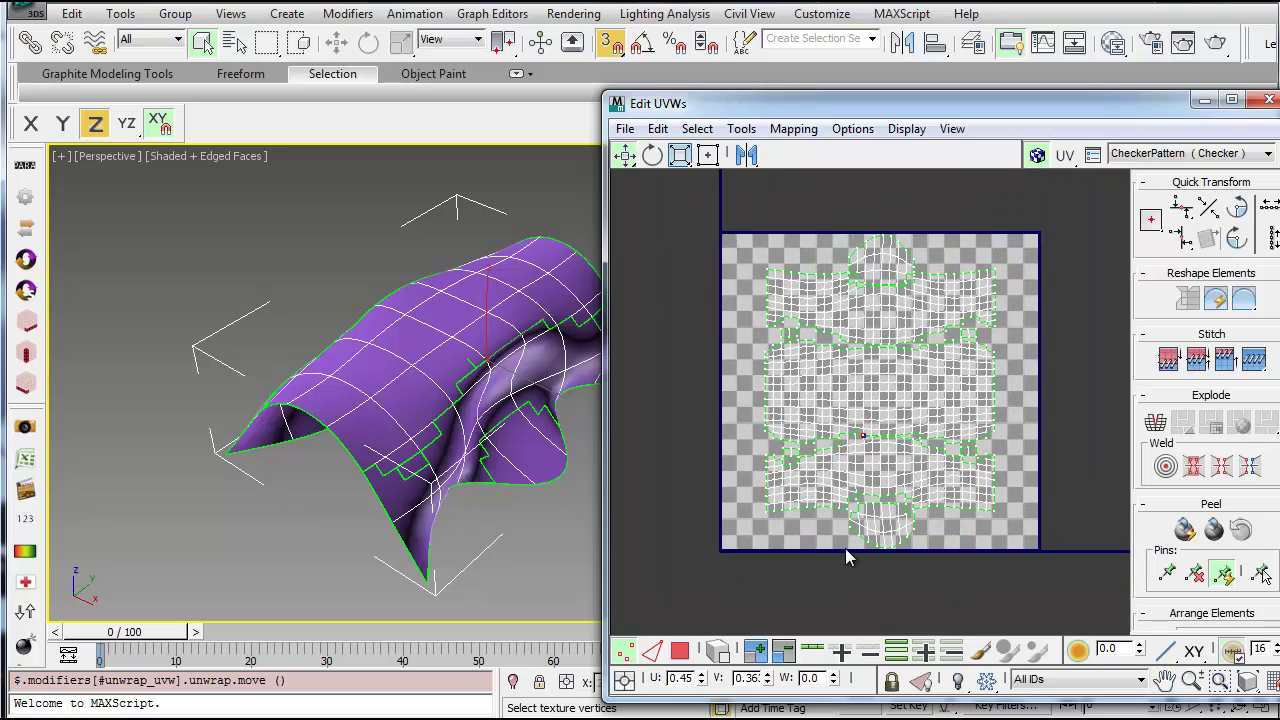
scroll(850, 553, "up", 10)
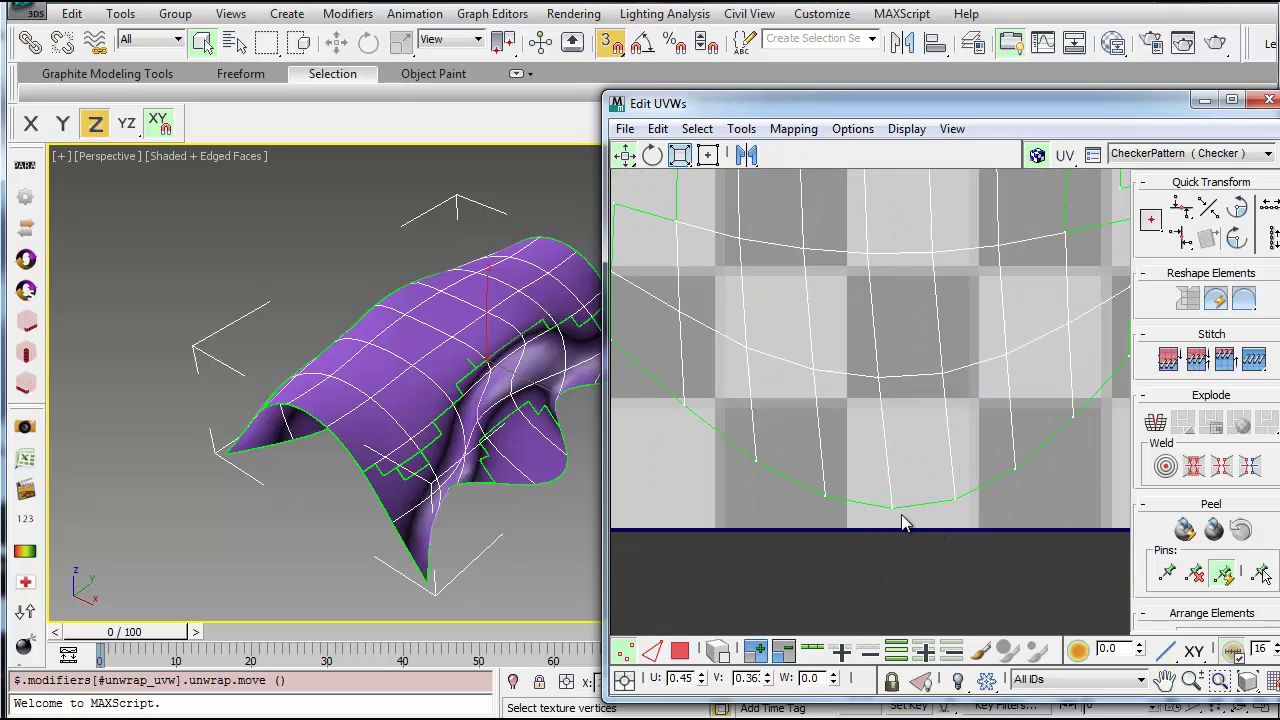
scroll(845, 511, "down", 10)
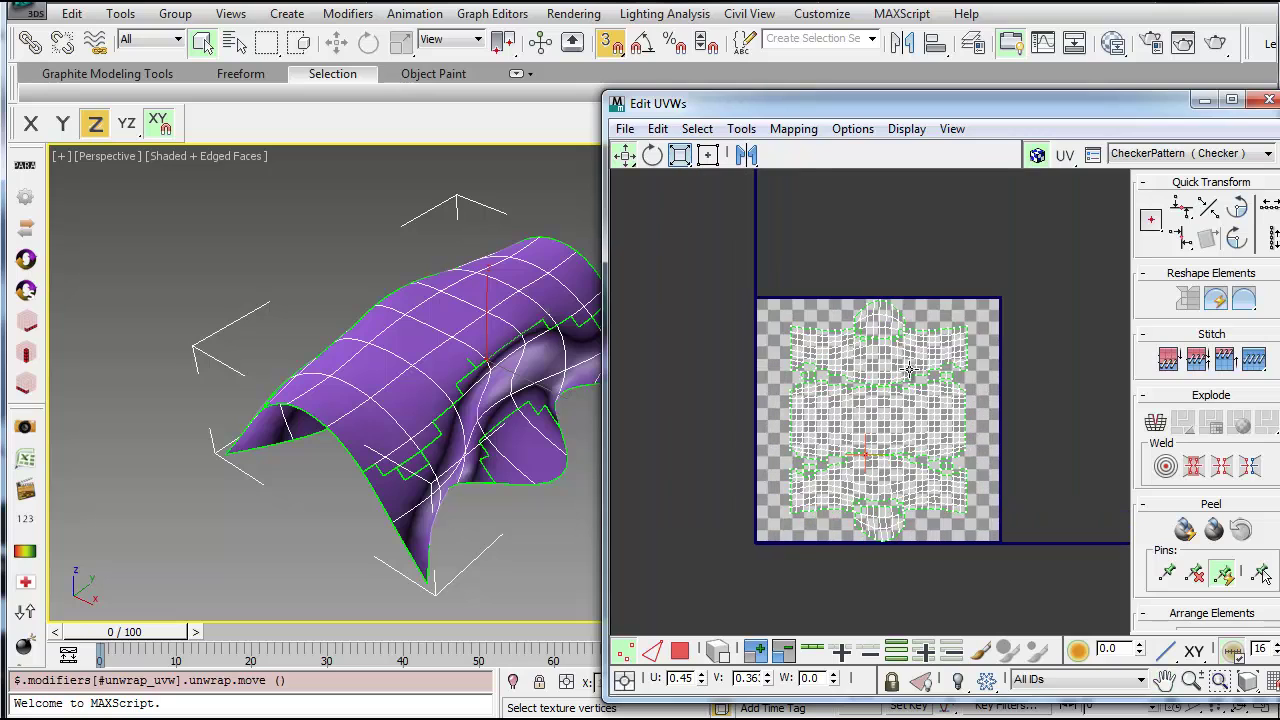
middle_click_drag(997, 397, 991, 400)
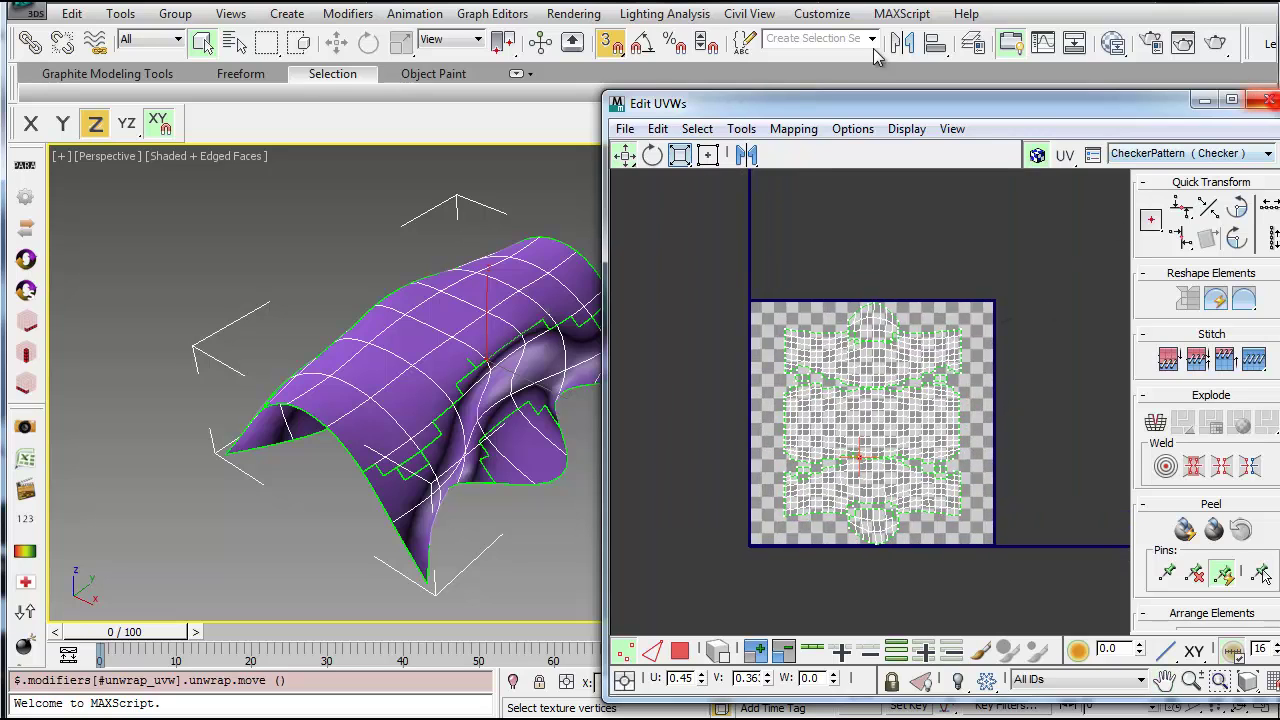
Export the selected plane to the Desktop as an OBJ file named test2, using the Mudbox preset.
left_click(36, 13)
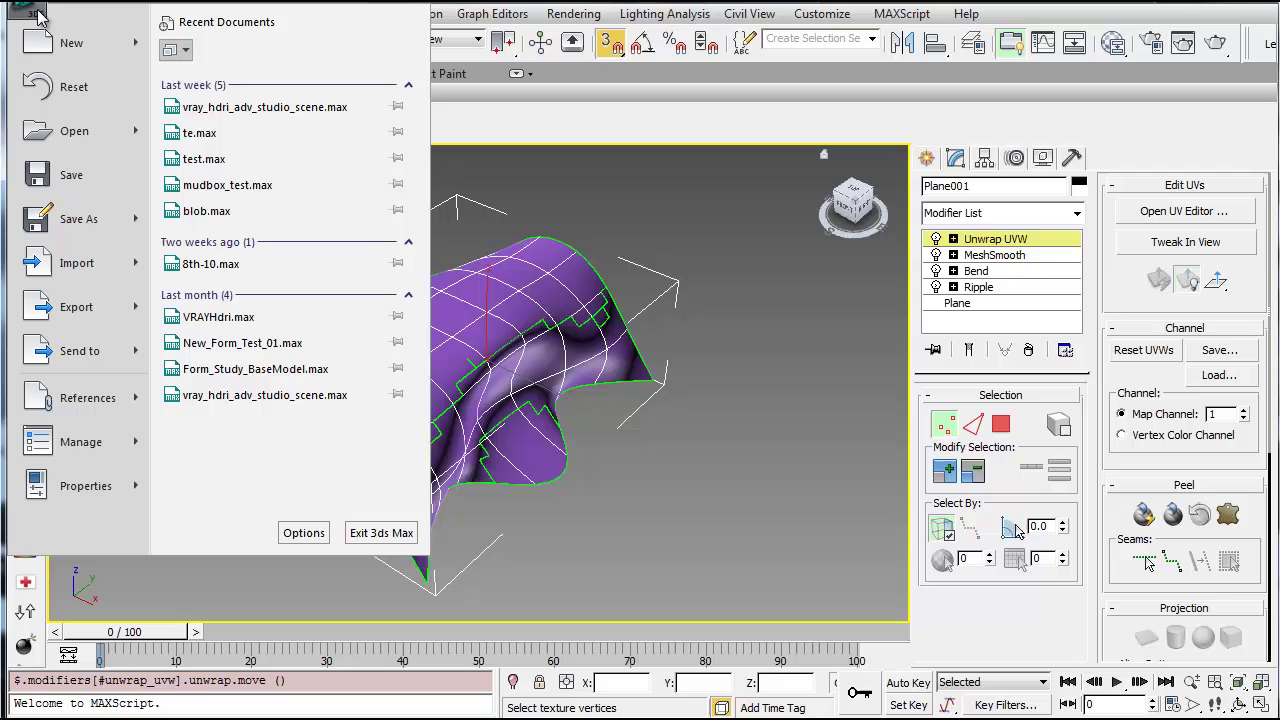
left_click(133, 309)
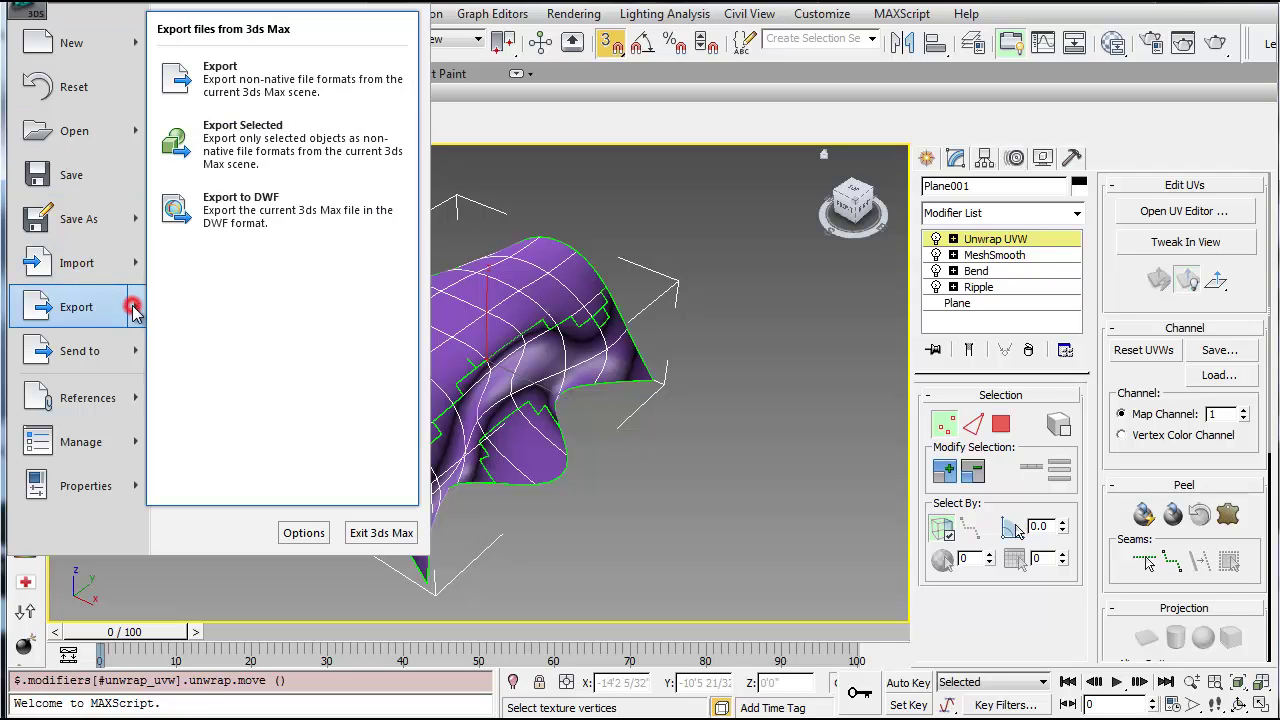
left_click(223, 158)
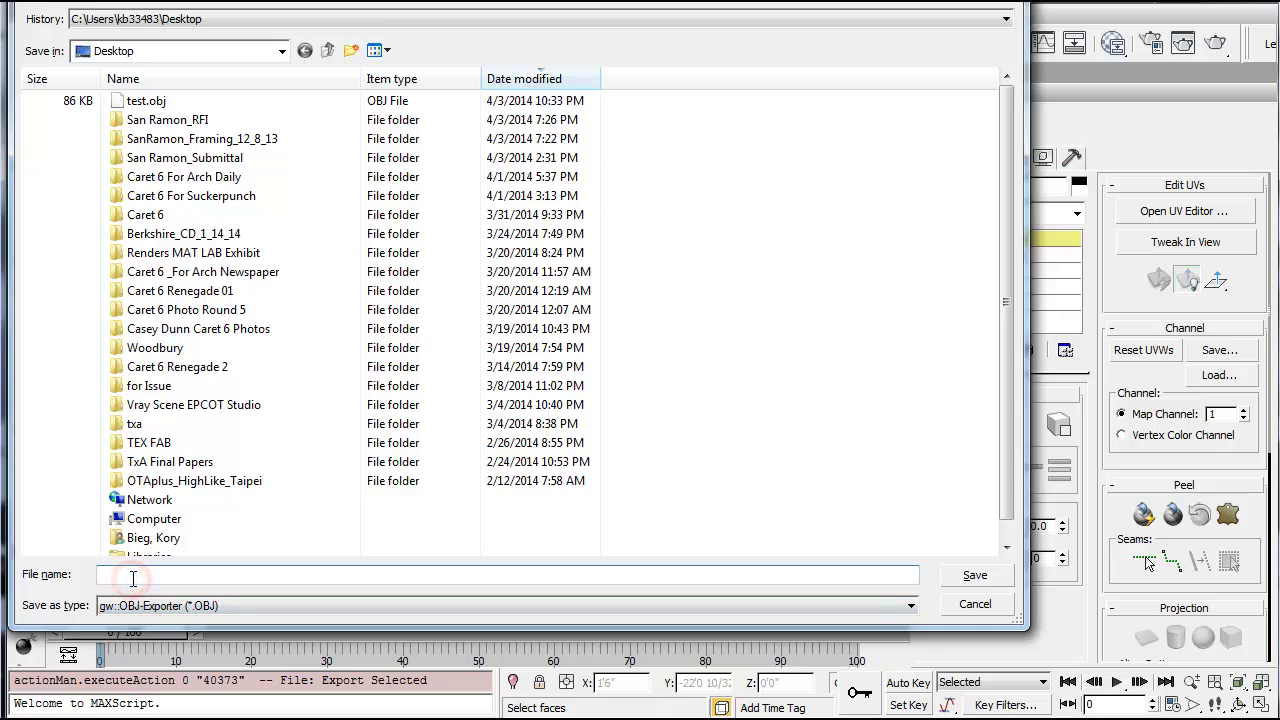
type("test2")
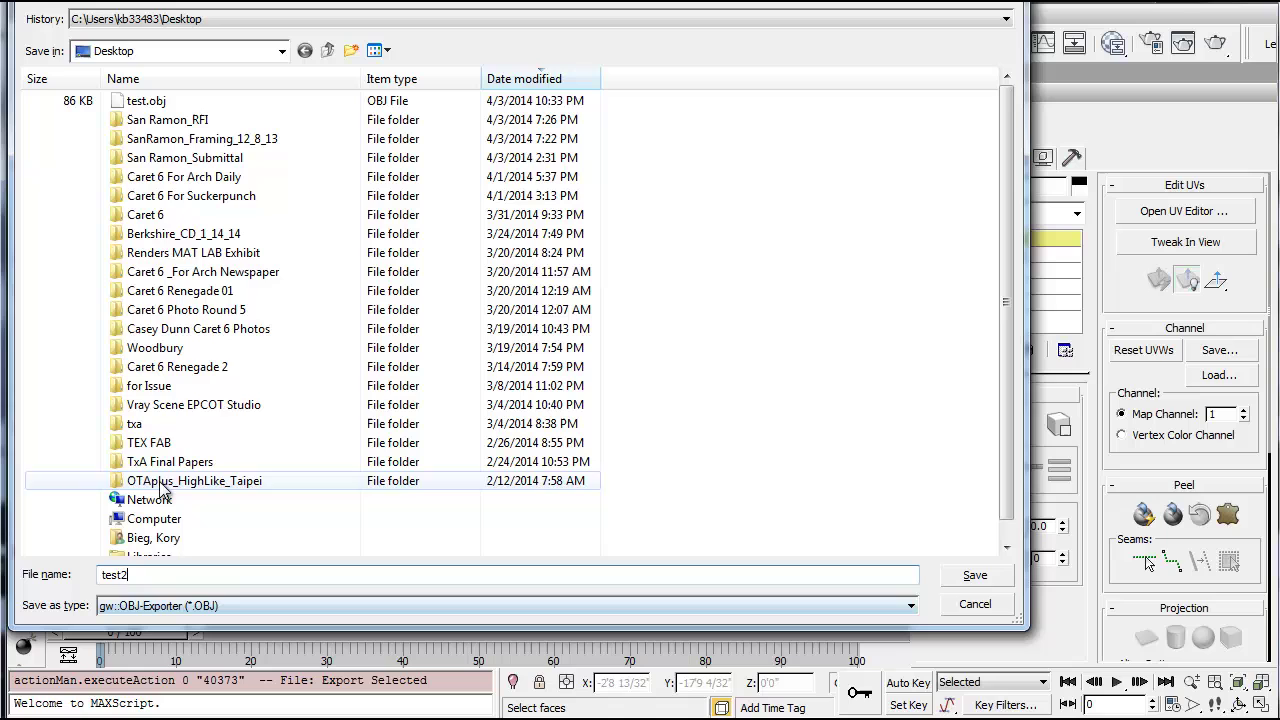
left_click(975, 578)
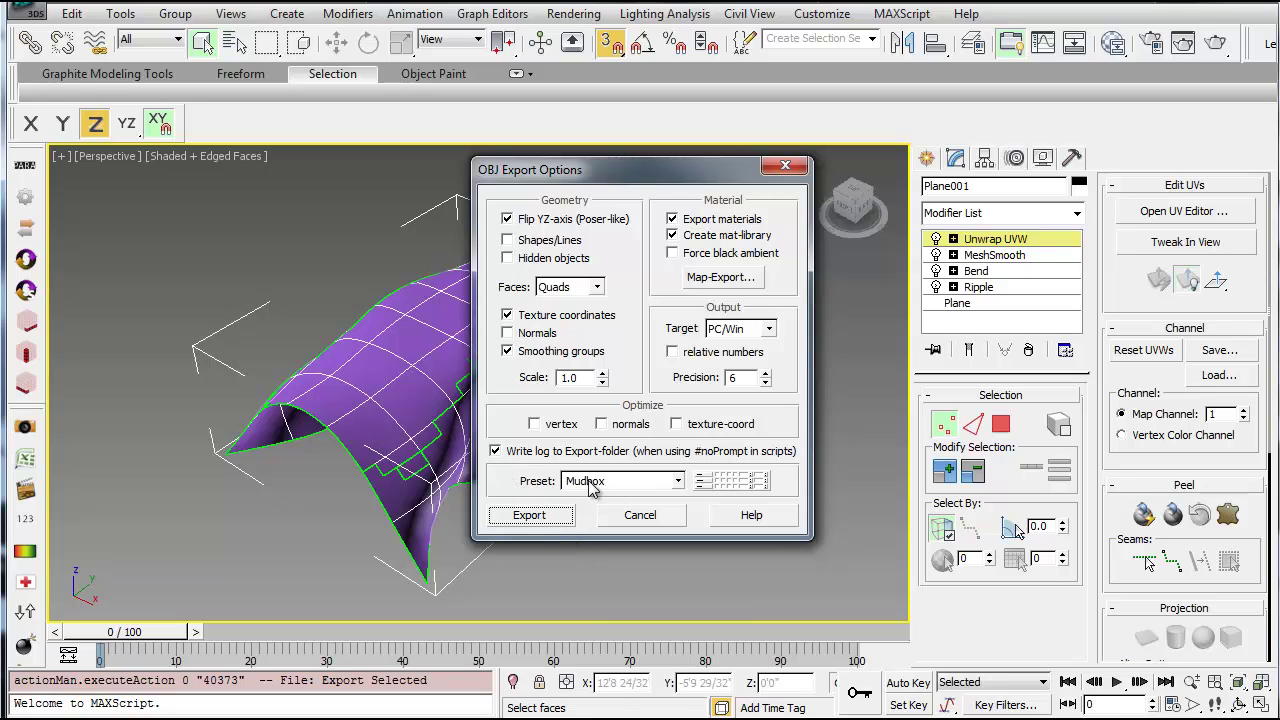
left_click(532, 515)
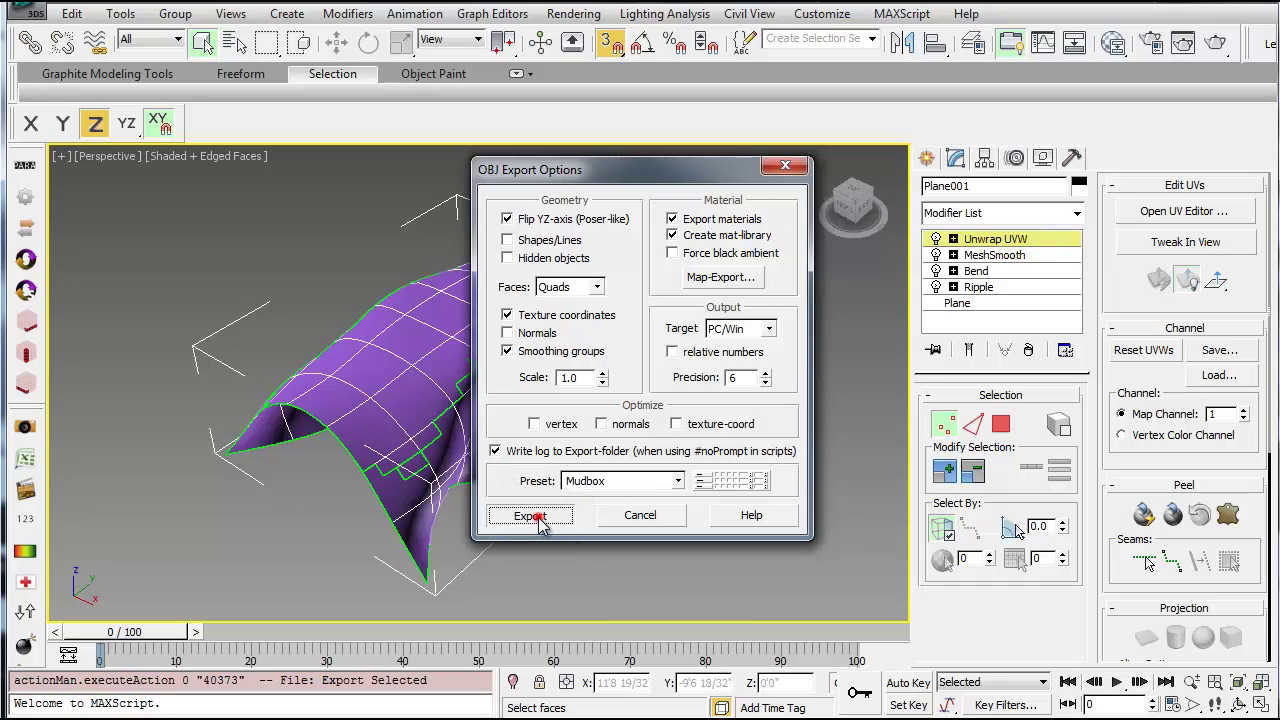
left_click(853, 519)
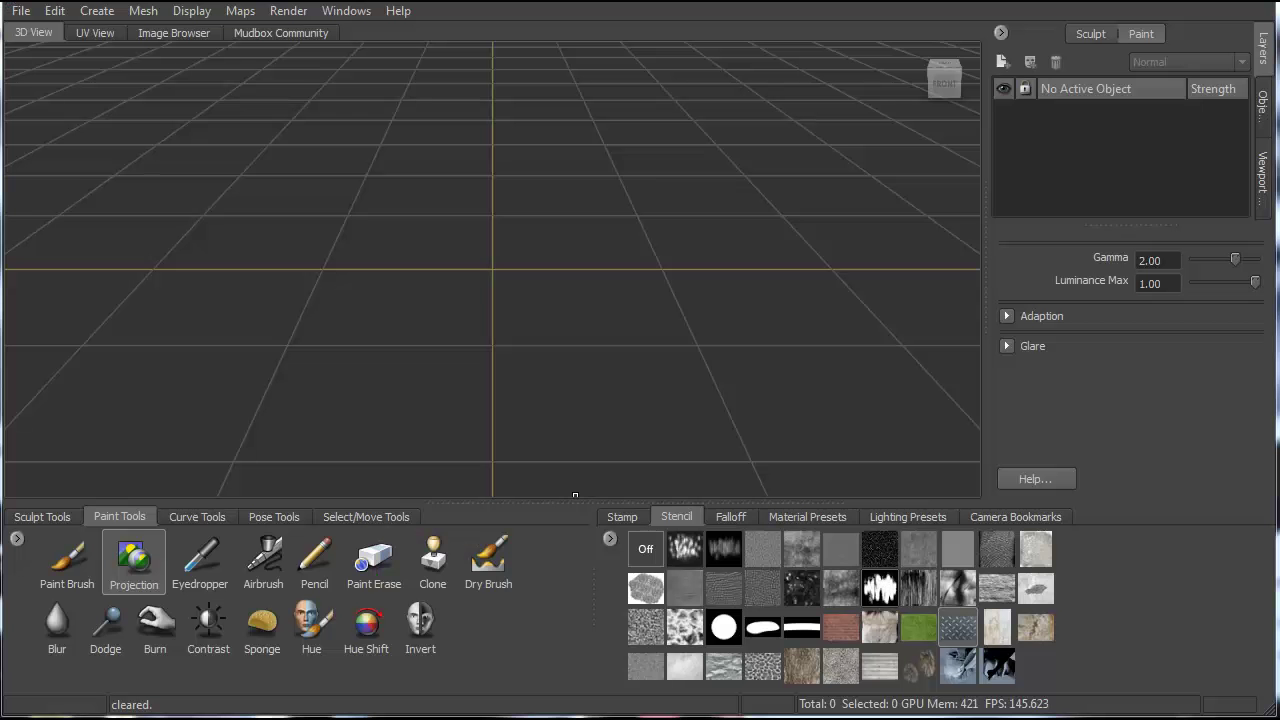
Switch to Mudbox and open the exported test2 OBJ file.
left_click(16, 11)
left_click(27, 49)
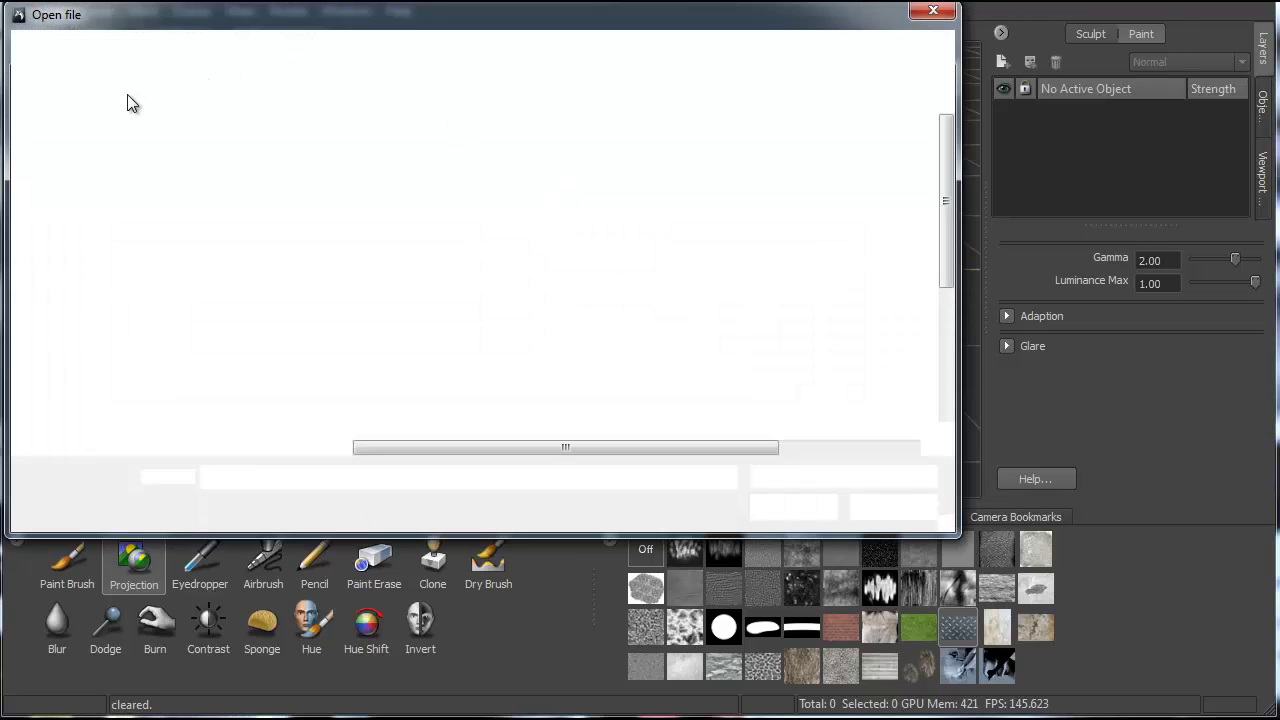
left_click_drag(944, 168, 946, 310)
left_click(390, 424)
left_click(786, 504)
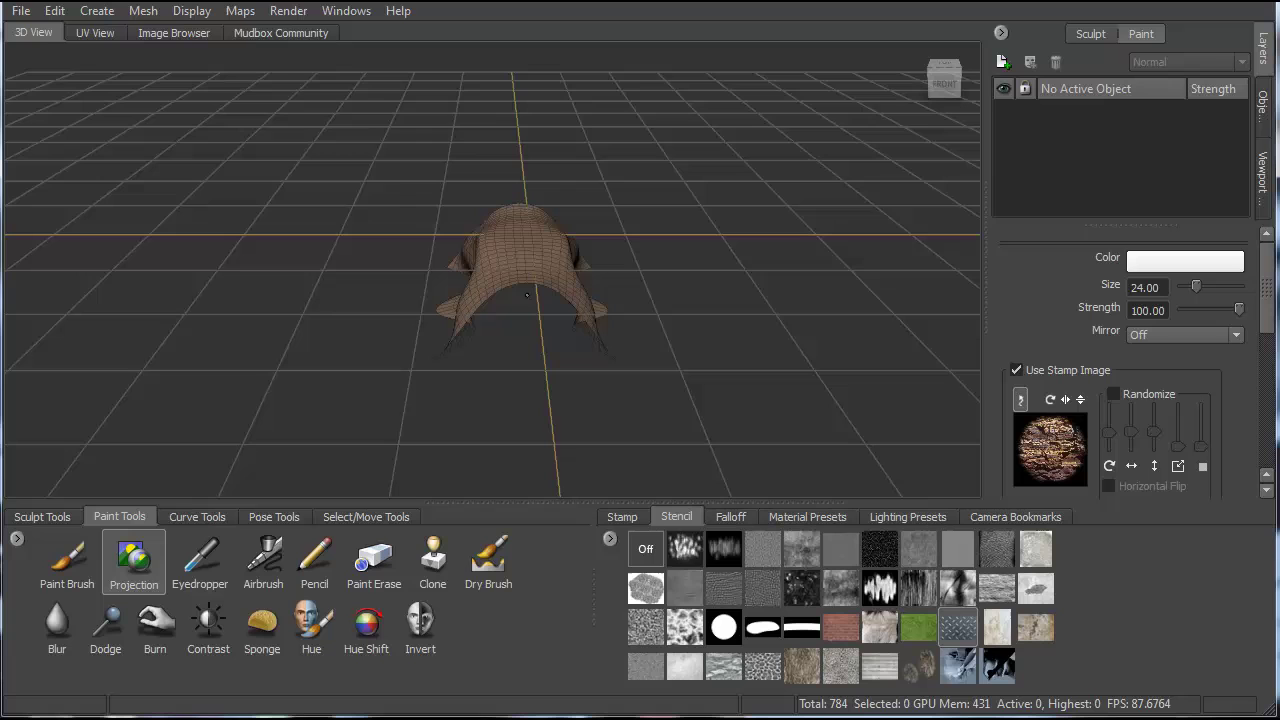
Examine the imported plane's shape and its flattened UV layout, ending on a close 3D view.
left_click_drag(527, 277, 286, 146, "alt")
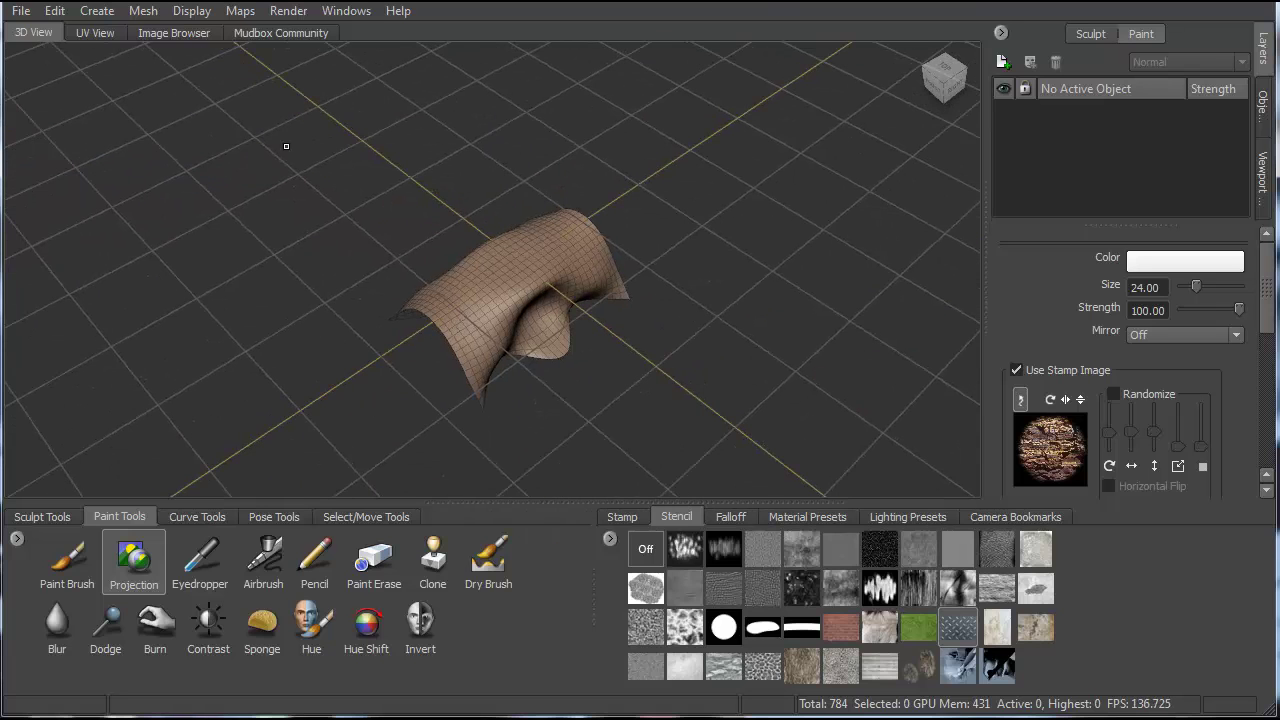
left_click(94, 32)
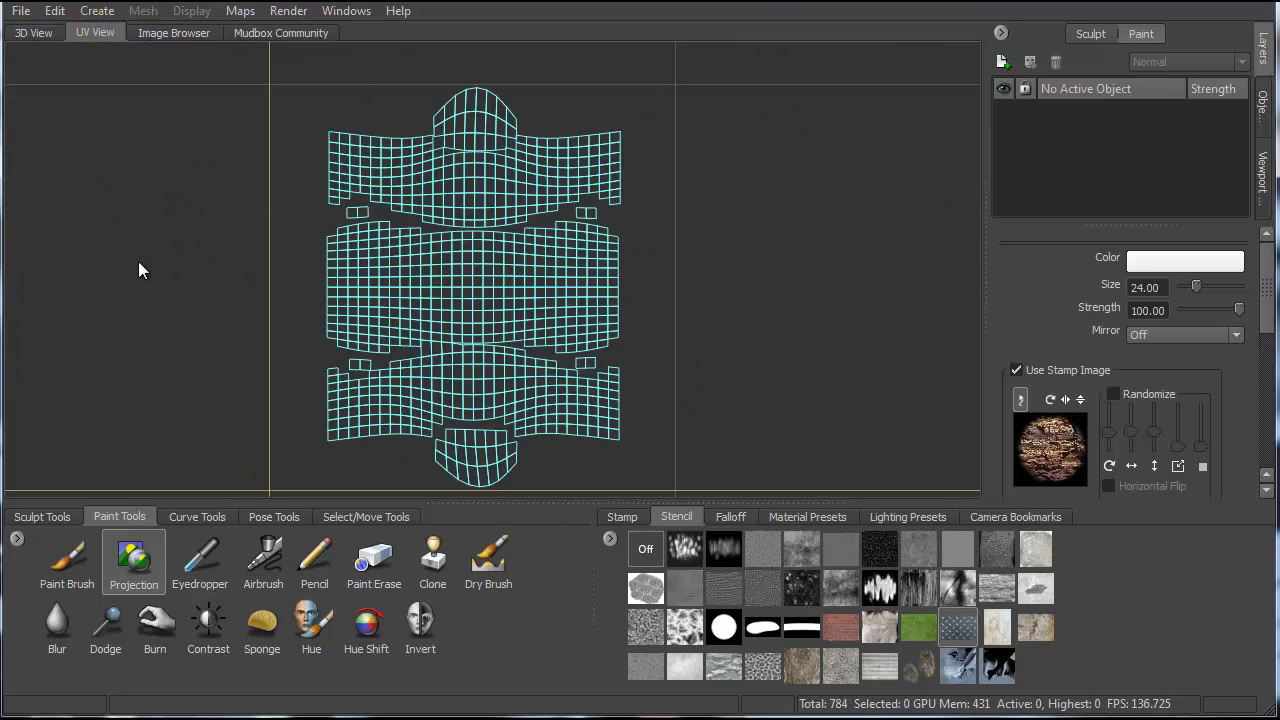
left_click(33, 33)
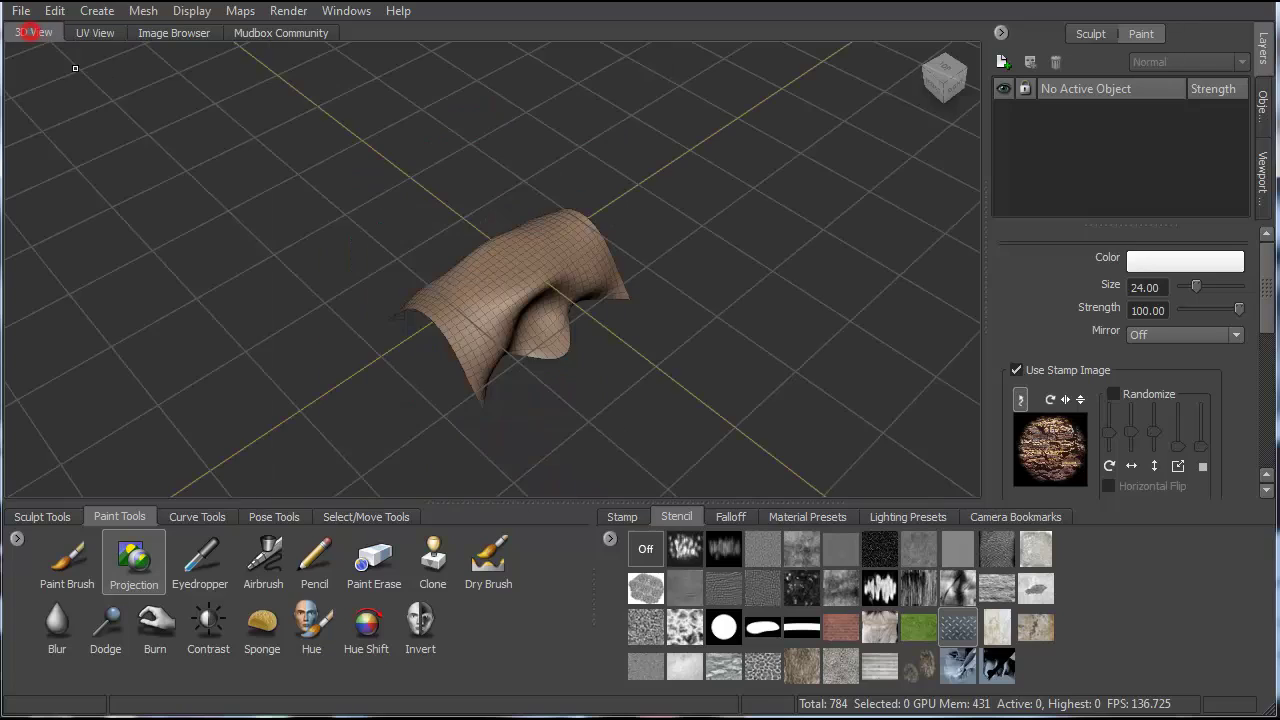
left_click_drag(661, 355, 600, 346, "alt")
right_click_drag(600, 346, 548, 440, "alt")
middle_click_drag(548, 440, 541, 333, "alt")
left_click_drag(554, 239, 674, 198, "alt")
Turn off the stamp image and sculpt rounded bumps on the plane's curved surface with the Sculpt brush.
left_click(1082, 34)
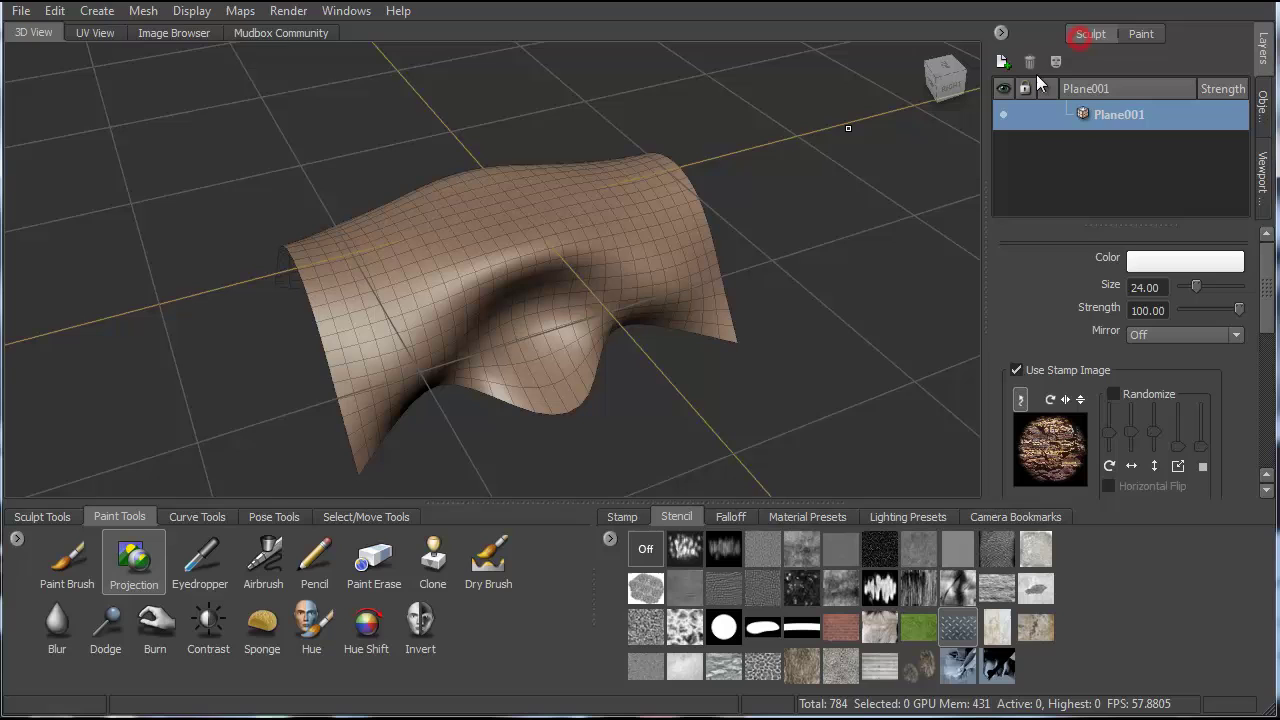
left_click(1018, 369)
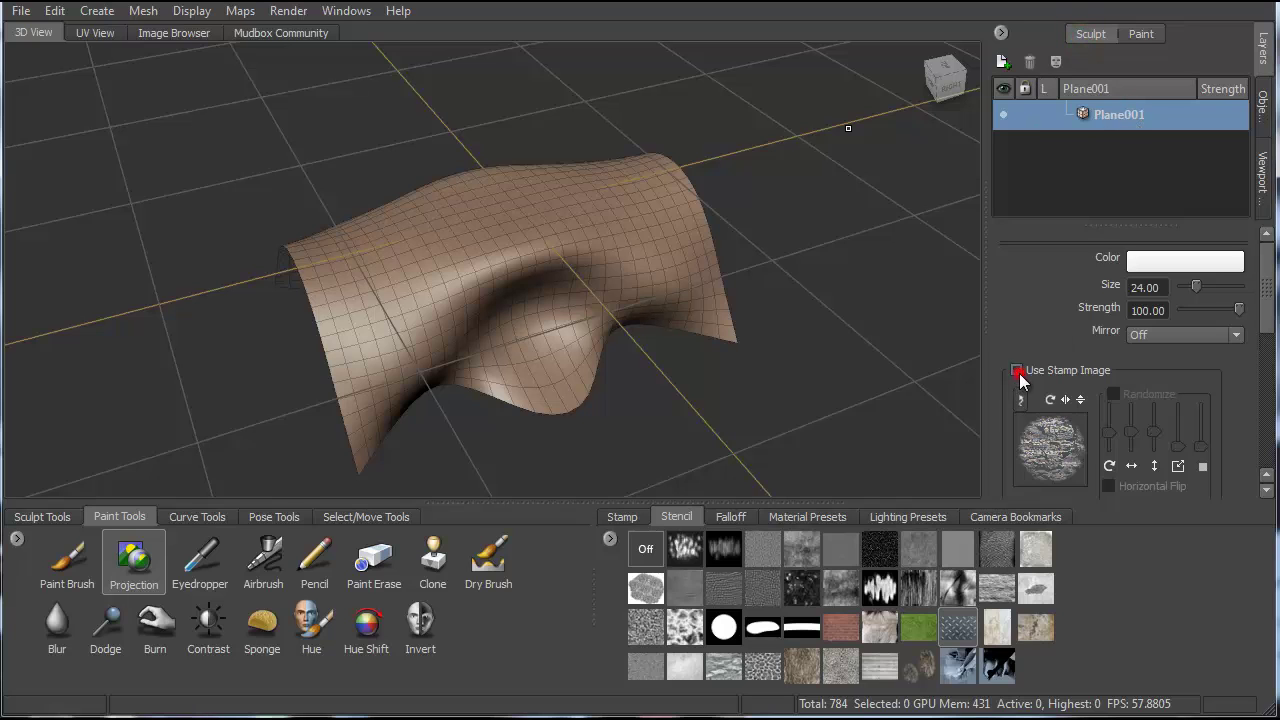
left_click(62, 578)
left_click(40, 516)
left_click(57, 562)
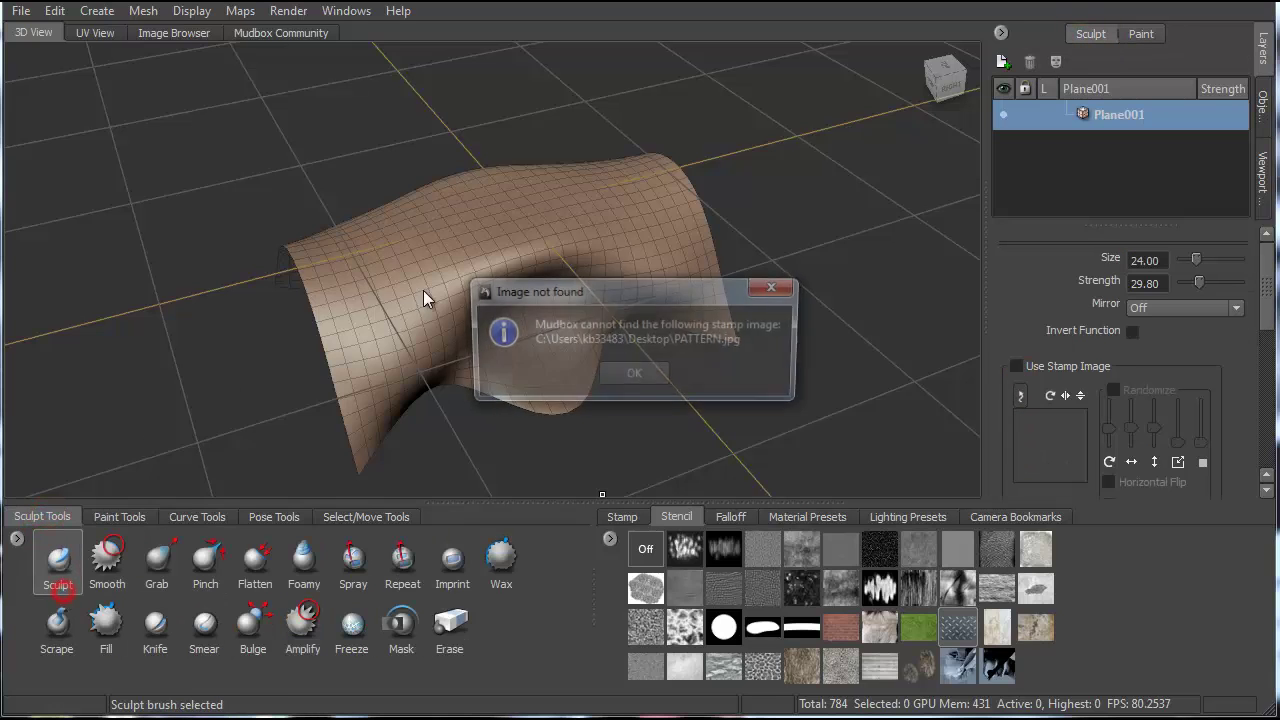
left_click(630, 375)
left_click(520, 229)
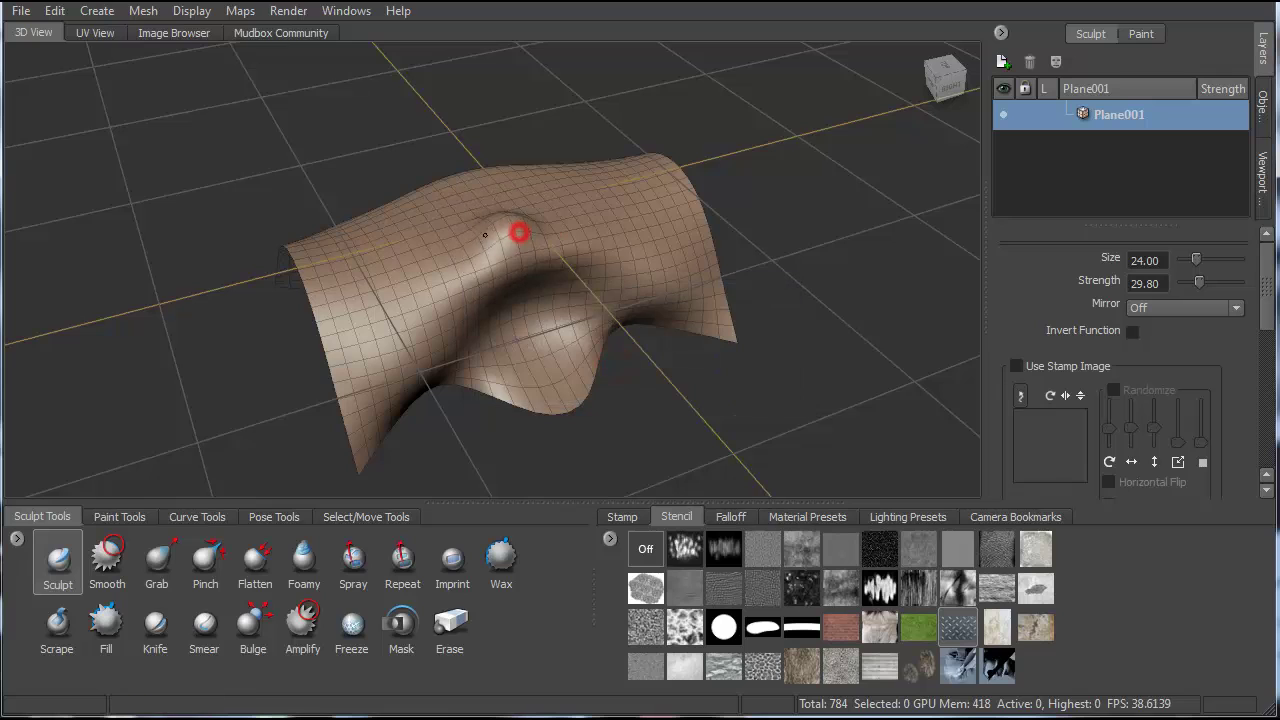
mouse_move(464, 268)
left_mouse_down()
mouse_move(428, 294)
mouse_move(455, 200)
mouse_move(447, 210)
mouse_move(480, 266)
mouse_move(457, 260)
mouse_move(503, 255)
mouse_move(521, 327)
mouse_move(470, 260)
mouse_move(372, 193)
left_mouse_up()
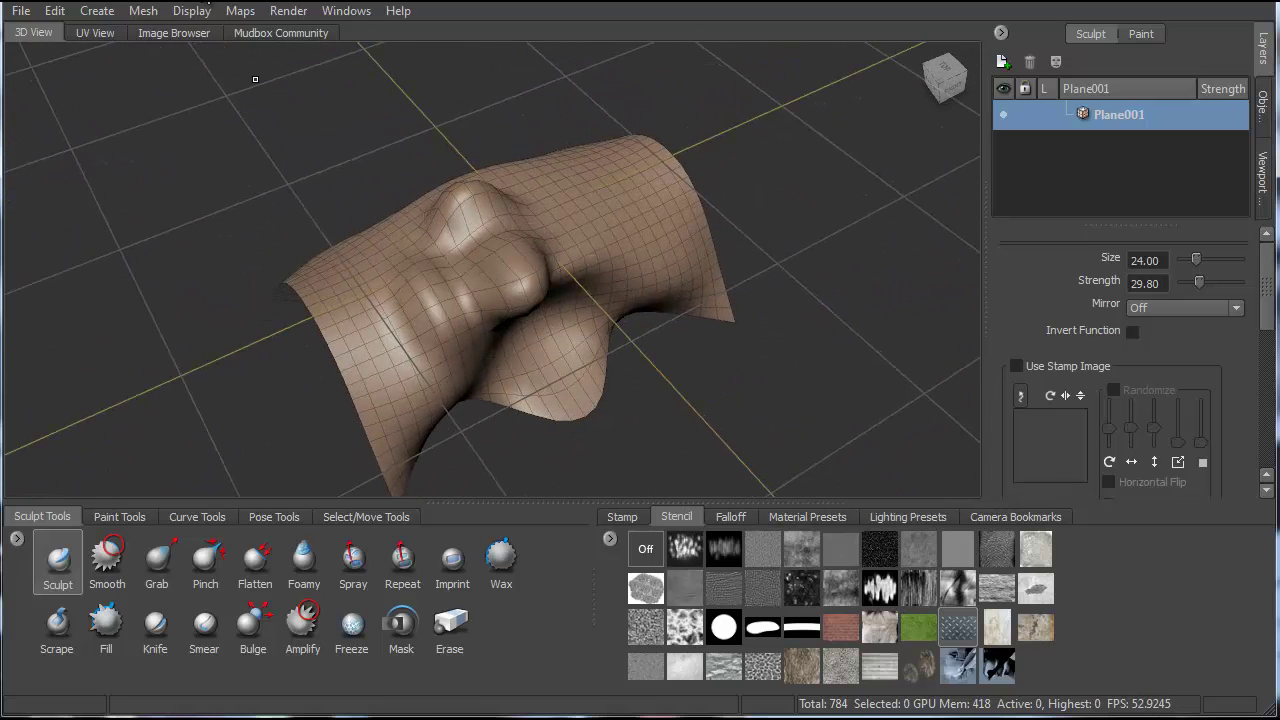
Subdivide the sculpted mesh three times to reach level 3.
left_click(240, 20)
mouse_move(143, 12)
left_click(160, 32)
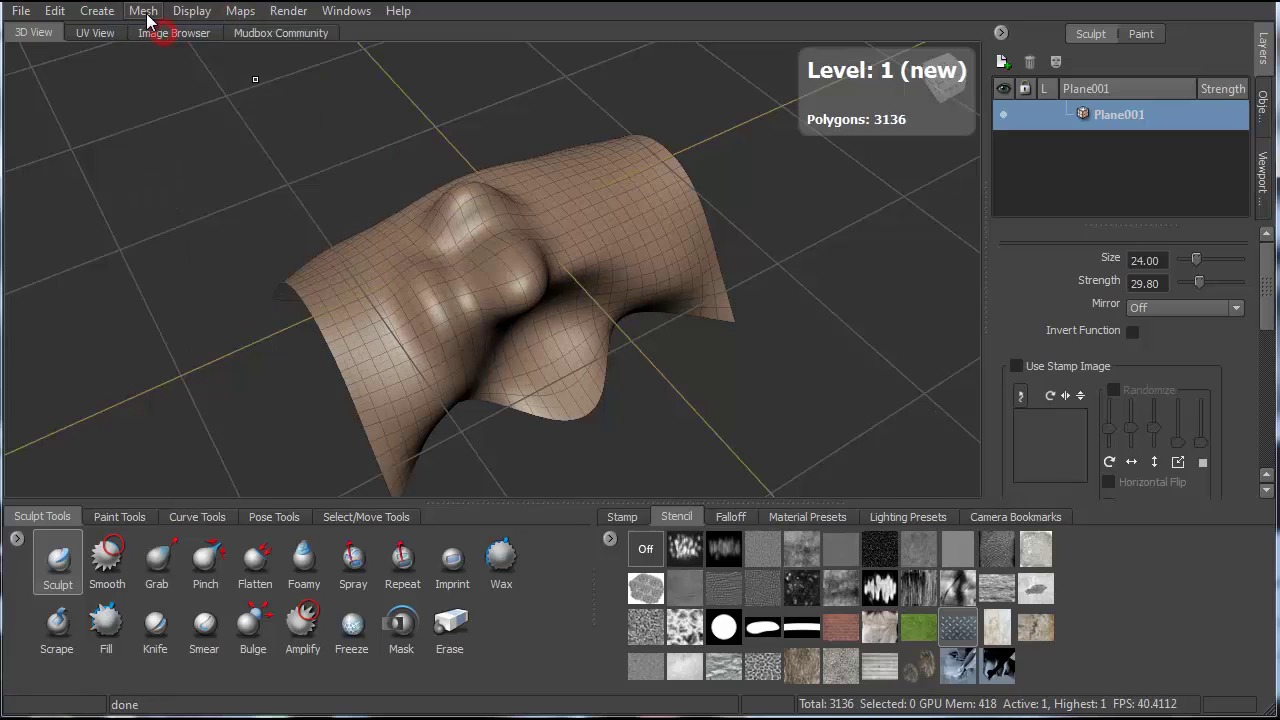
left_click(143, 10)
left_click(153, 34)
left_click(143, 10)
left_click(160, 32)
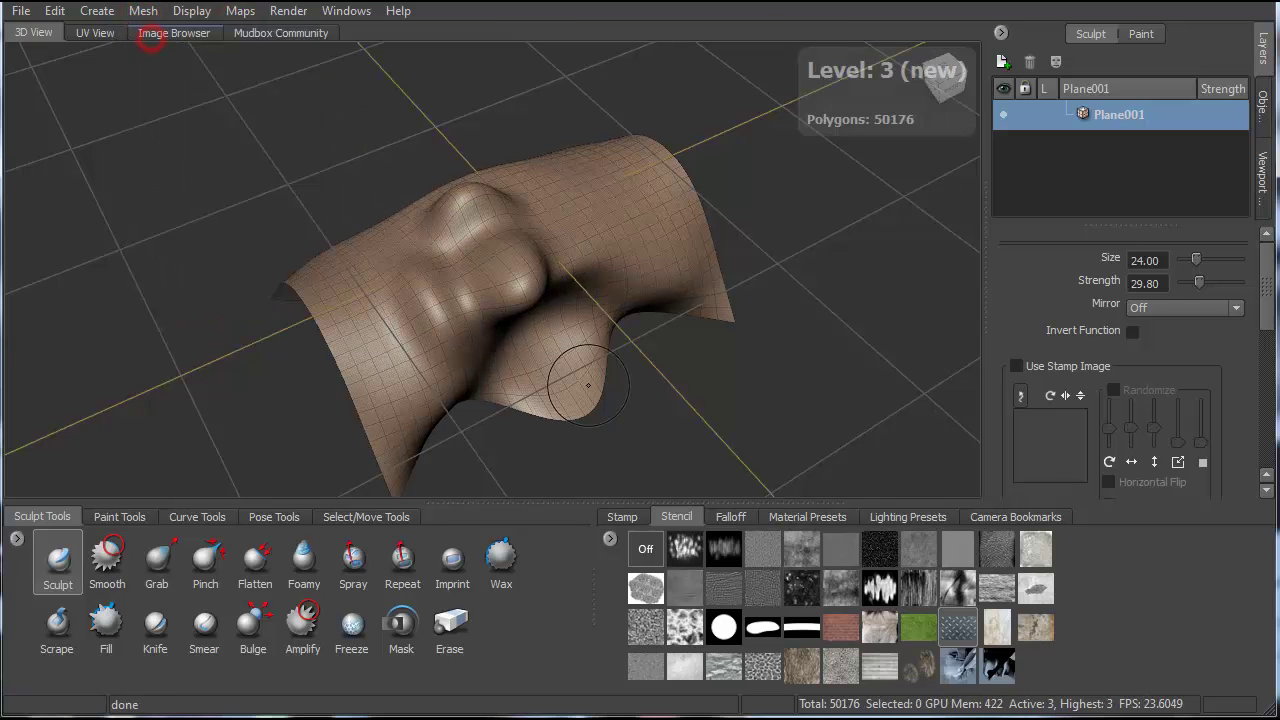
Sculpt an elongated bulge beside the existing bumps and run the Smooth brush over the neighboring bumps.
mouse_move(556, 260)
left_mouse_down()
mouse_move(580, 229)
mouse_move(566, 211)
mouse_move(586, 194)
mouse_move(580, 206)
left_mouse_up()
left_click(110, 557)
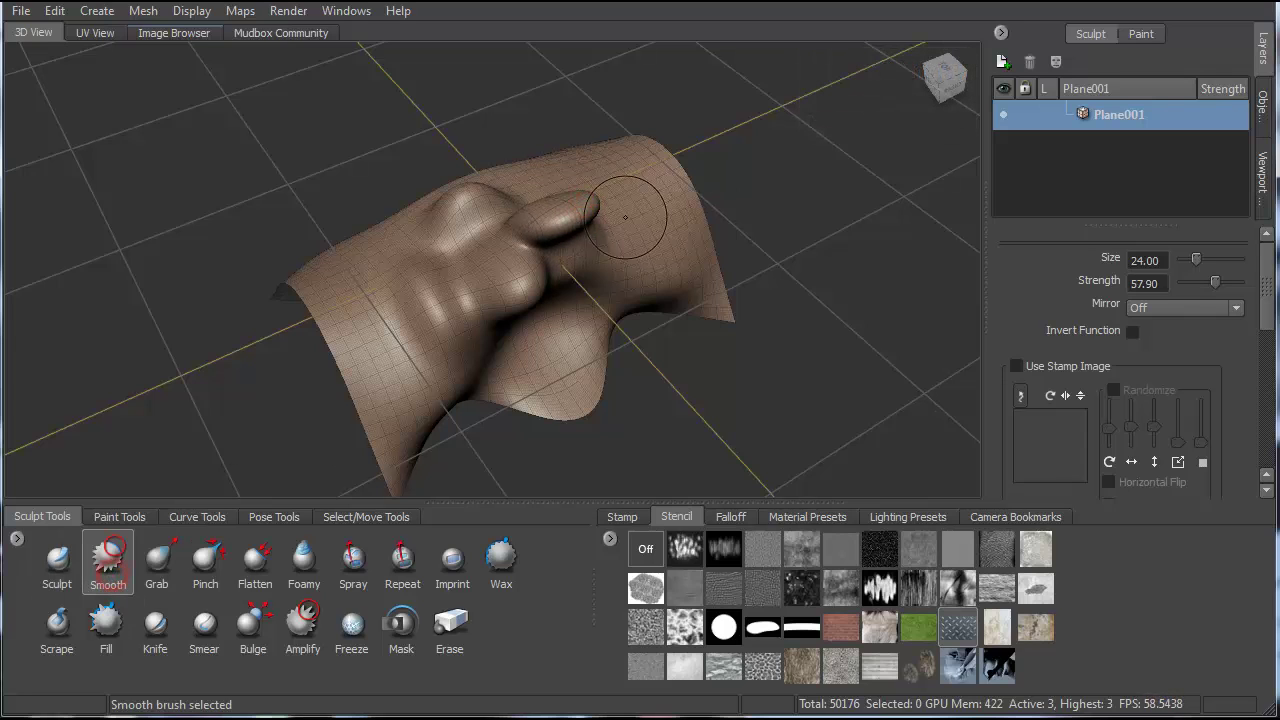
left_click_drag(466, 201, 434, 233)
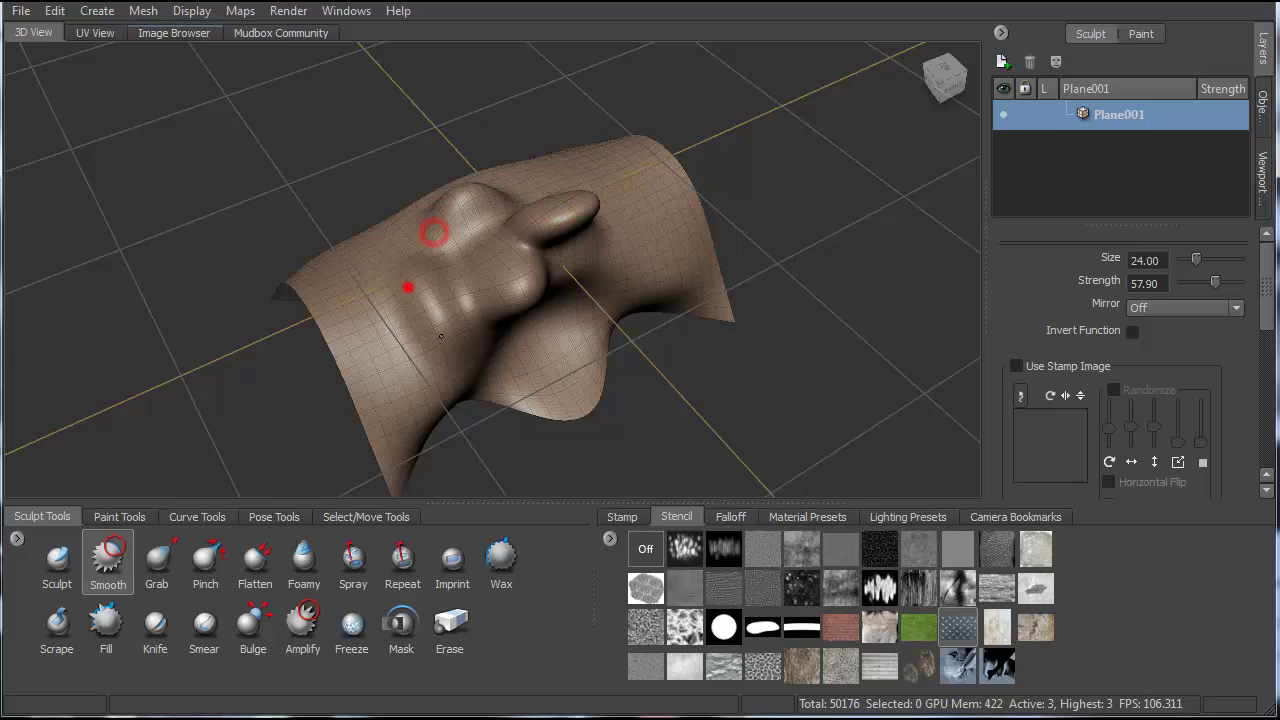
left_click_drag(640, 268, 407, 249, "alt")
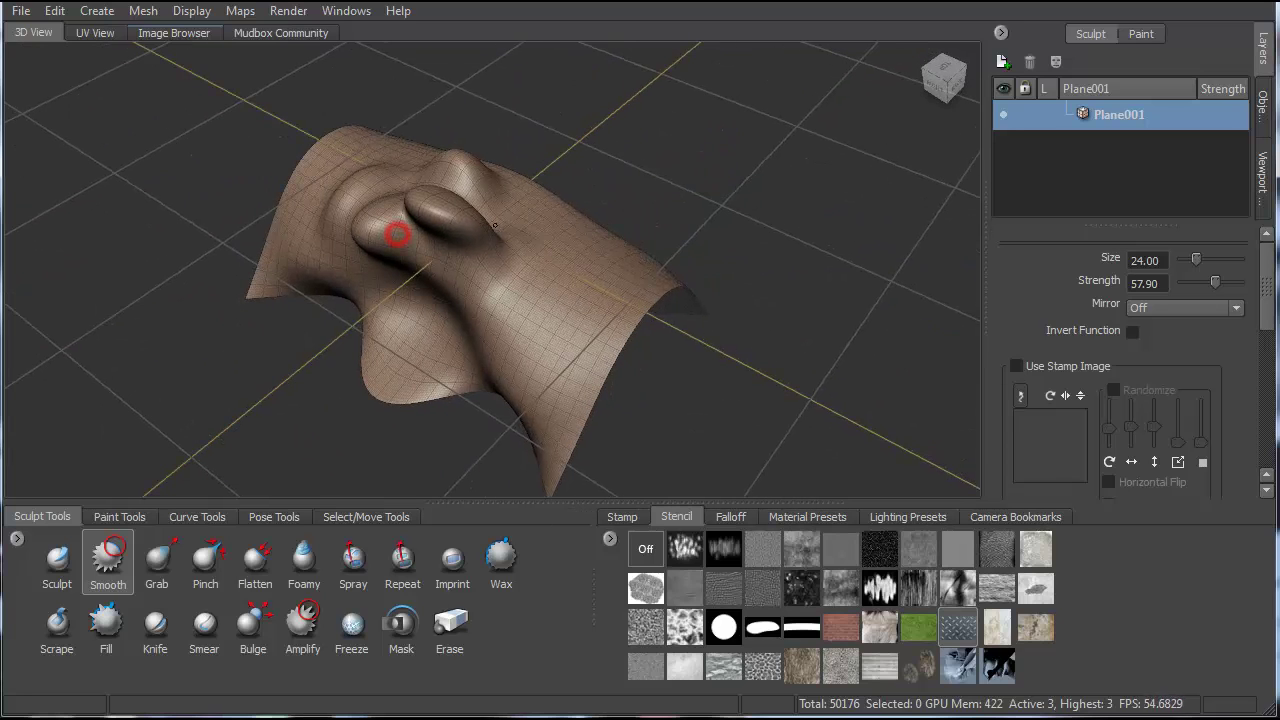
mouse_move(574, 243)
left_mouse_down("alt")
mouse_move(466, 214)
mouse_move(540, 323)
mouse_move(472, 232)
mouse_move(561, 255)
left_mouse_up("alt")
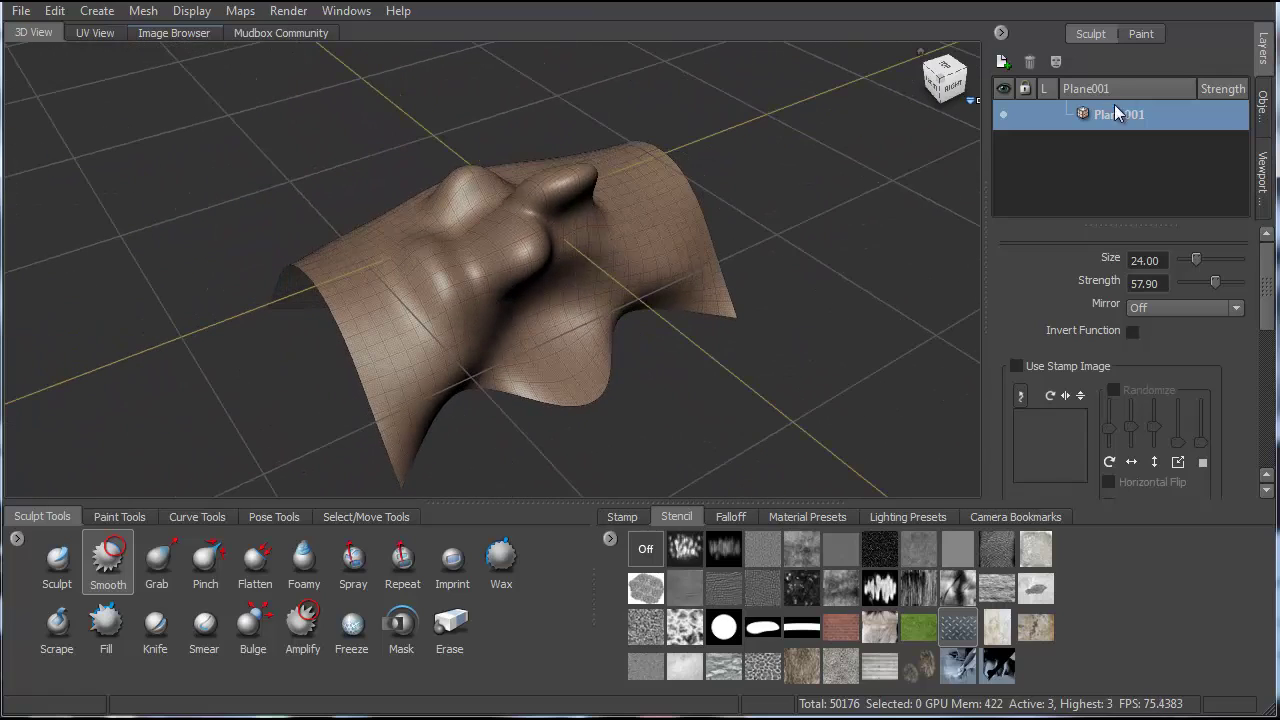
Select the Paint Brush and create Paint Layer 1 at size 2048, TIFF 8 bit RGBA, on the Diffuse channel.
left_click(1142, 36)
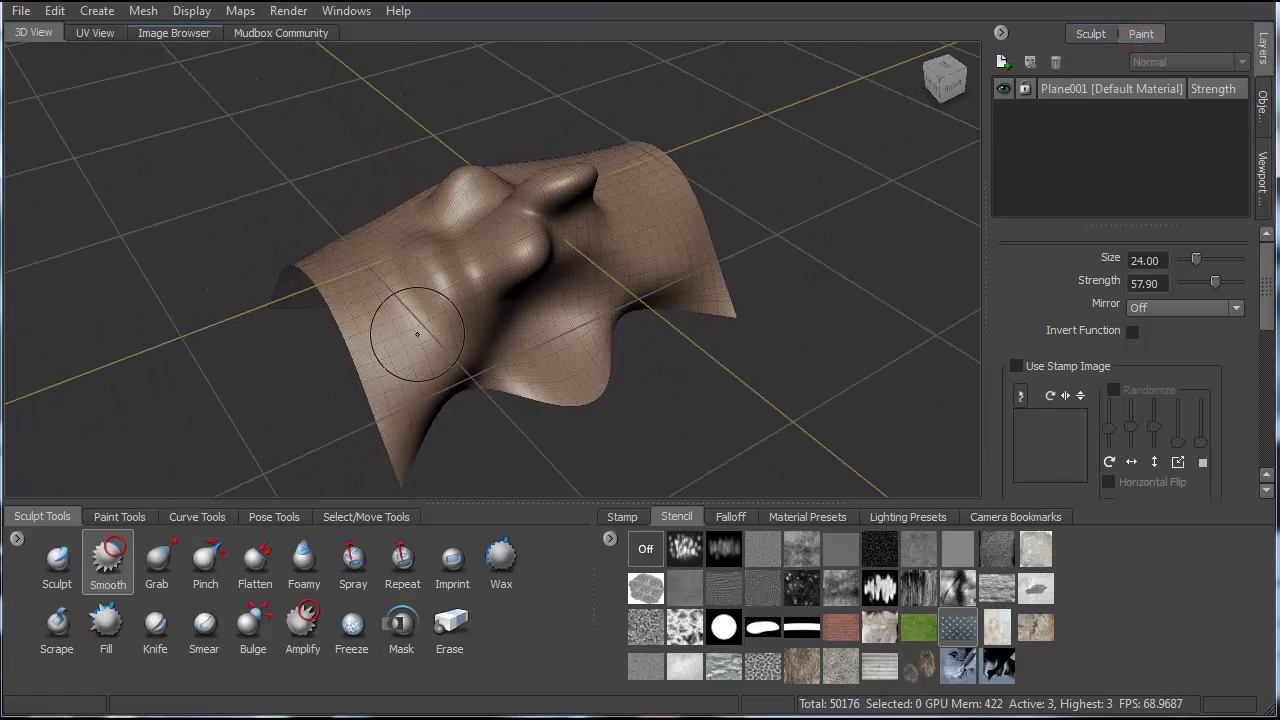
left_click_drag(414, 323, 457, 312, "alt")
left_click(116, 519)
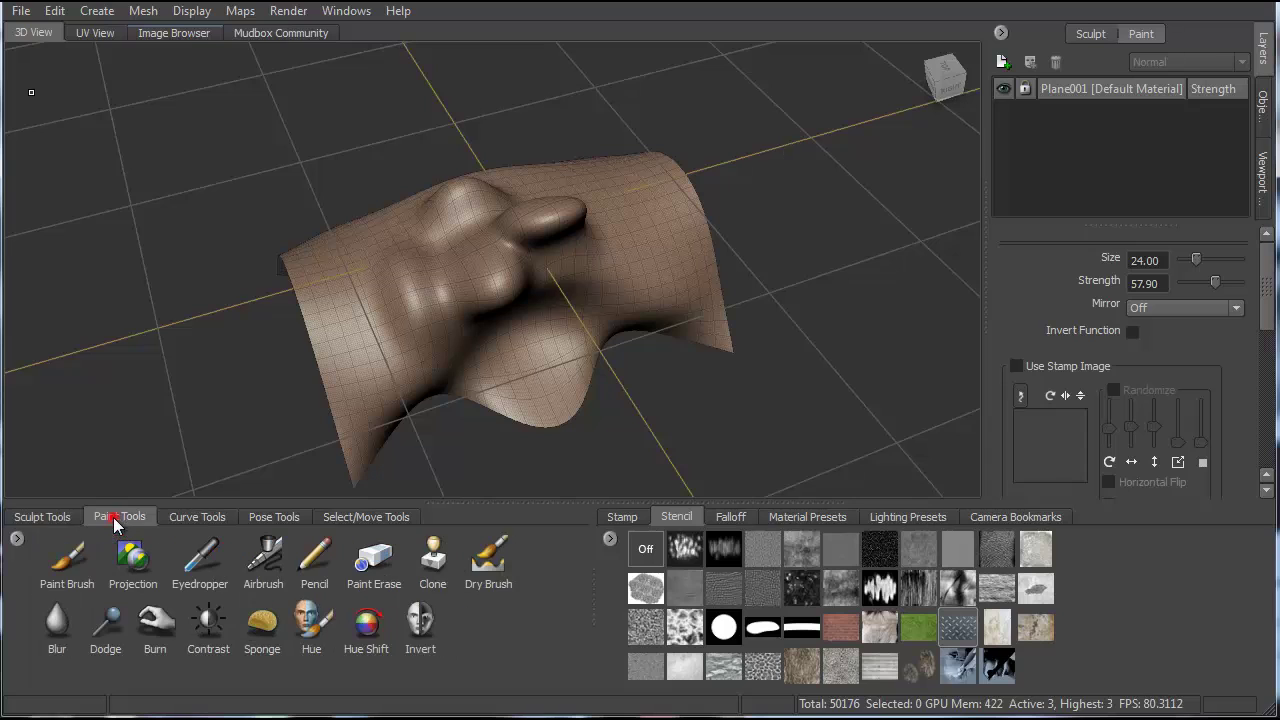
left_click(71, 557)
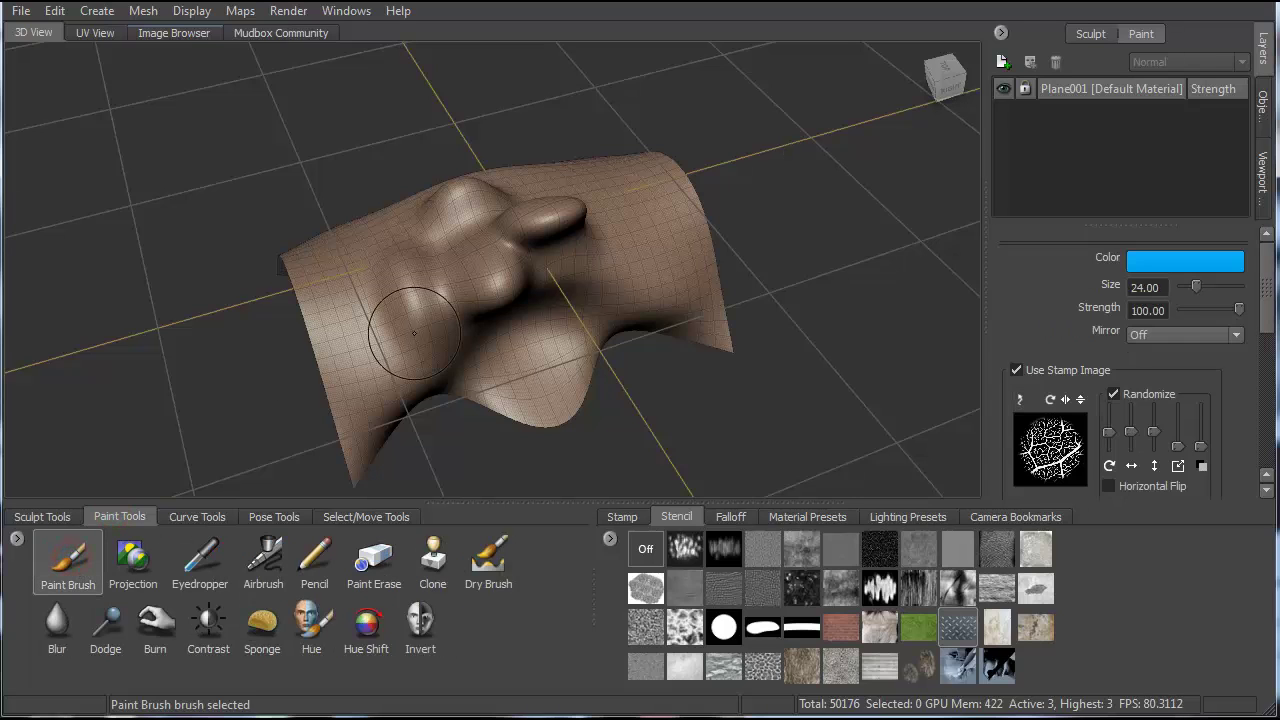
left_click(464, 317)
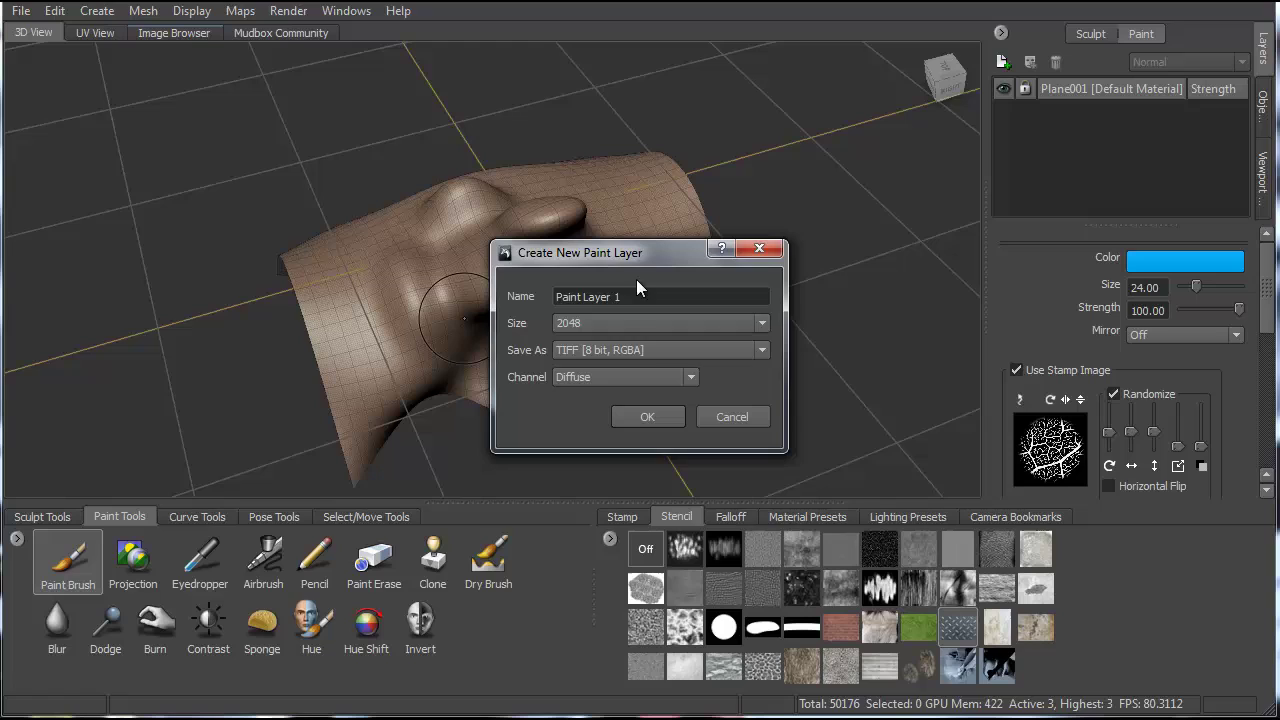
left_click(691, 378)
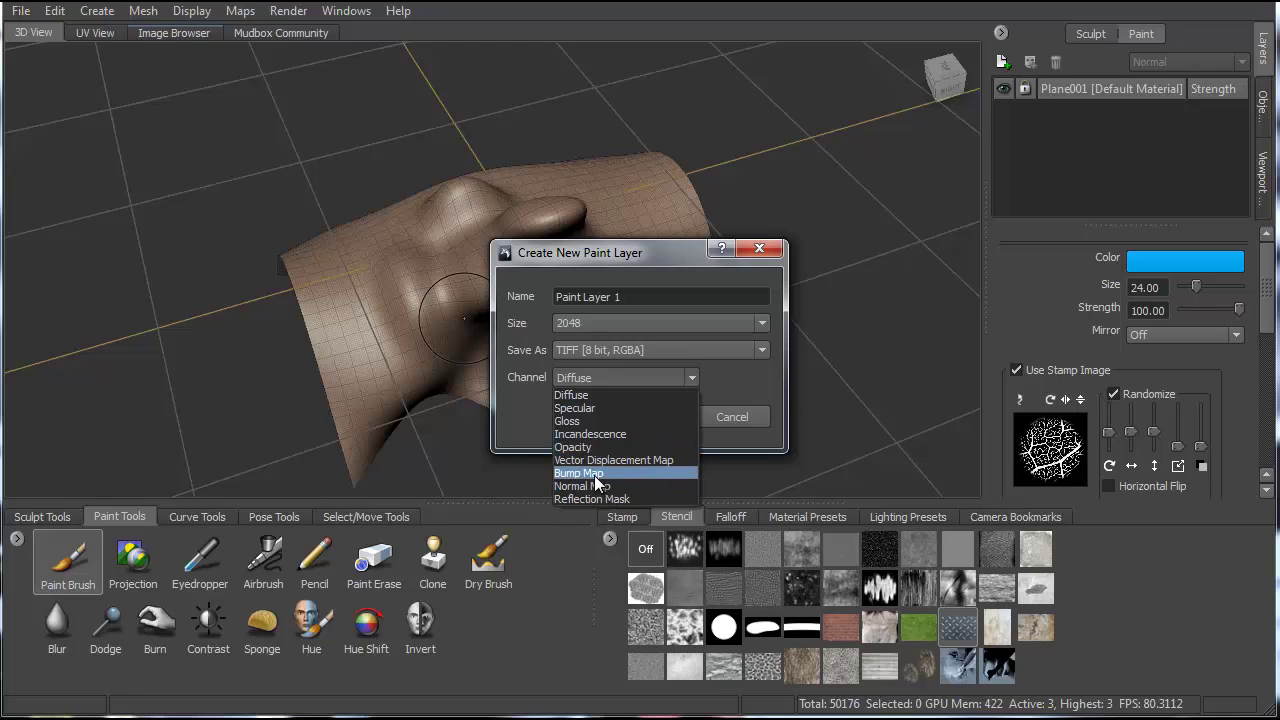
left_click(575, 396)
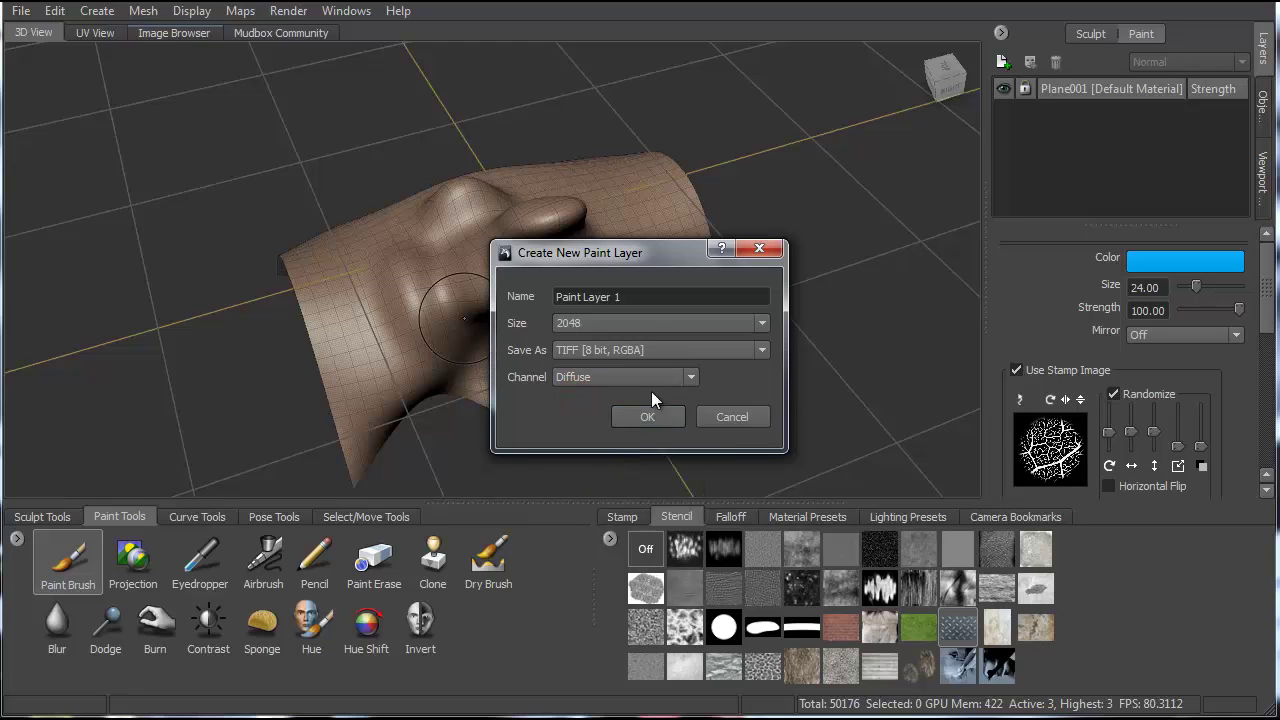
left_click(640, 418)
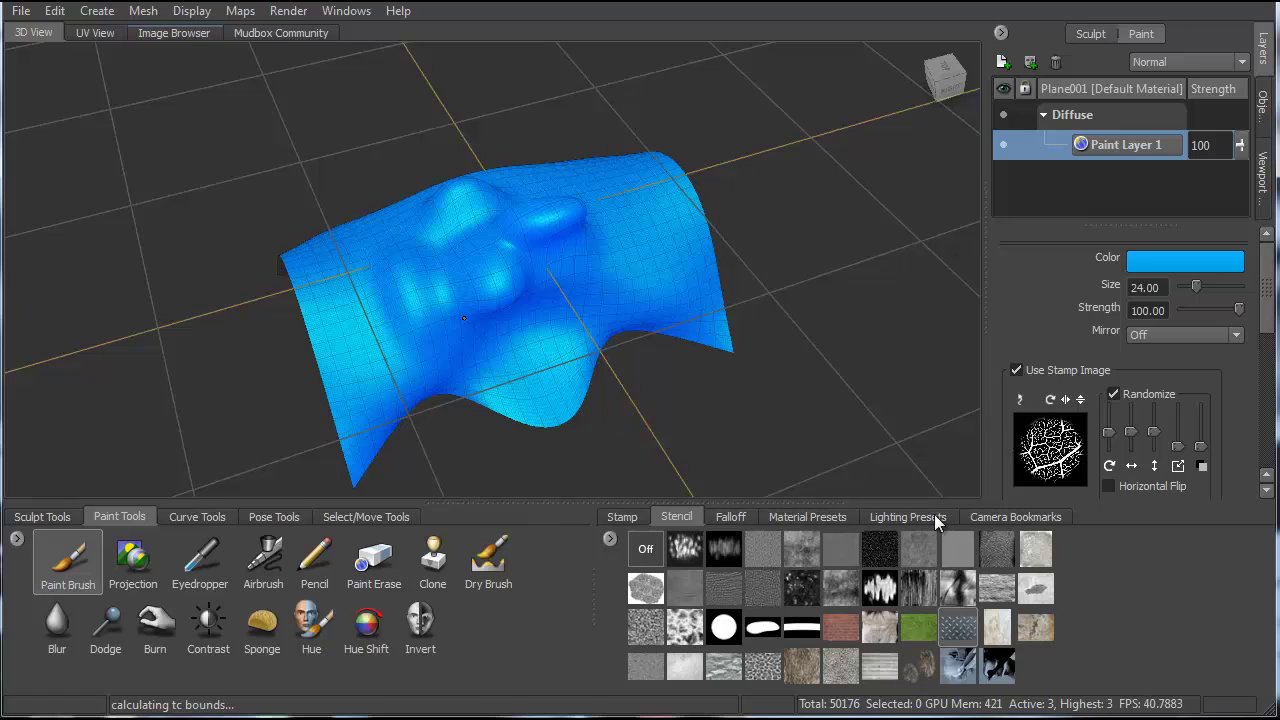
Paint blue textured strokes over the plane's bumps, sides and lower lobe, enlarging the brush size to 50.90.
left_click_drag(480, 325, 557, 278)
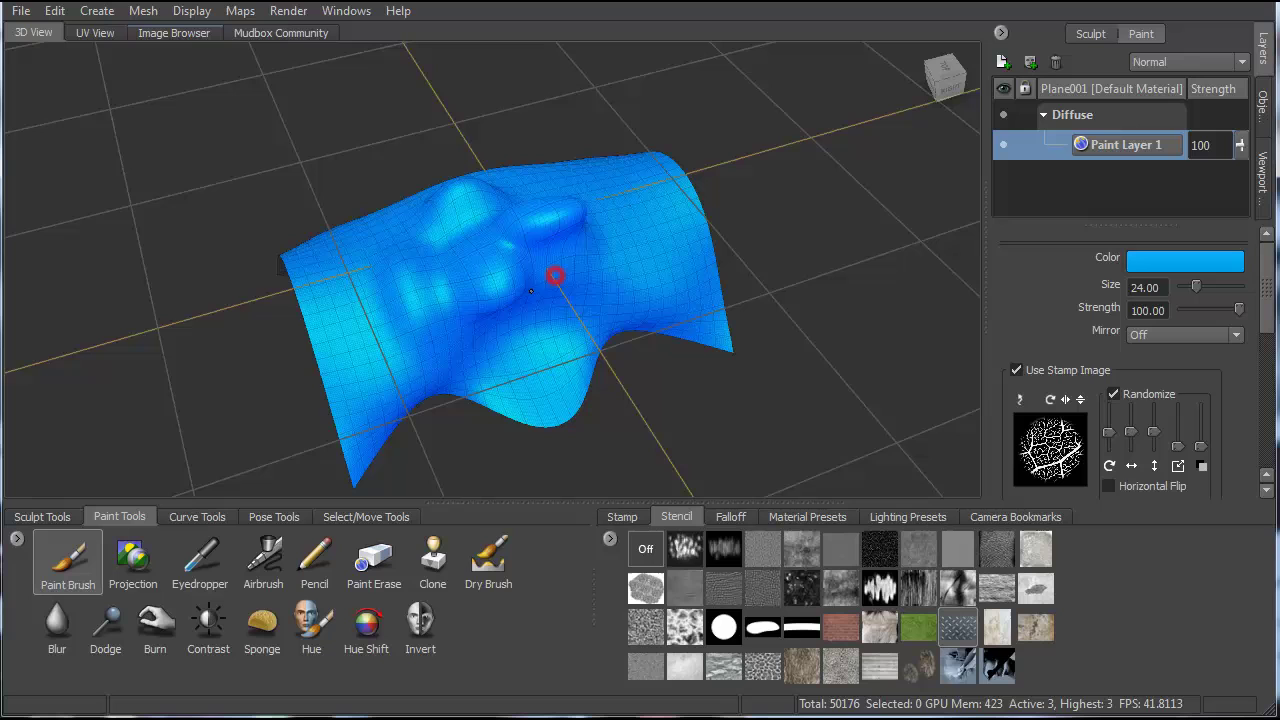
left_click_drag(726, 432, 388, 458, "alt")
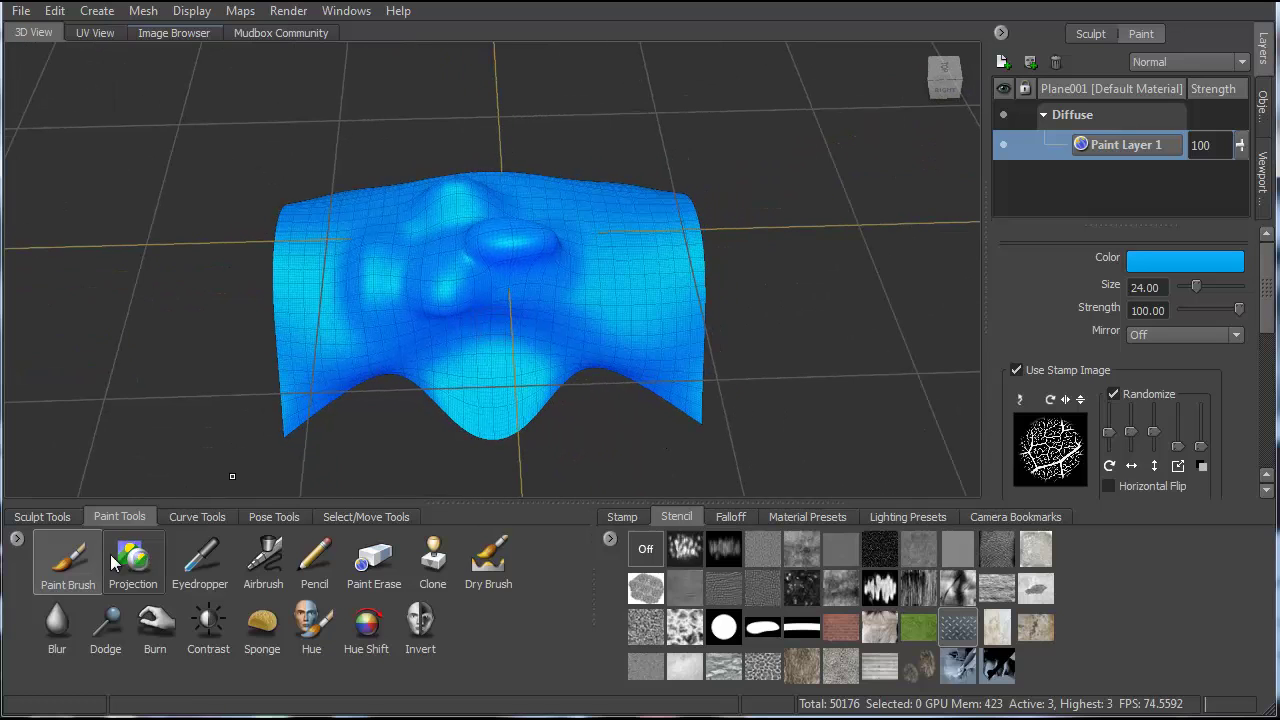
left_click(64, 568)
mouse_move(494, 276)
left_mouse_down()
mouse_move(545, 268)
mouse_move(600, 310)
mouse_move(571, 343)
mouse_move(476, 340)
left_mouse_up()
mouse_move(390, 338)
left_mouse_down()
mouse_move(320, 270)
mouse_move(320, 413)
left_mouse_up()
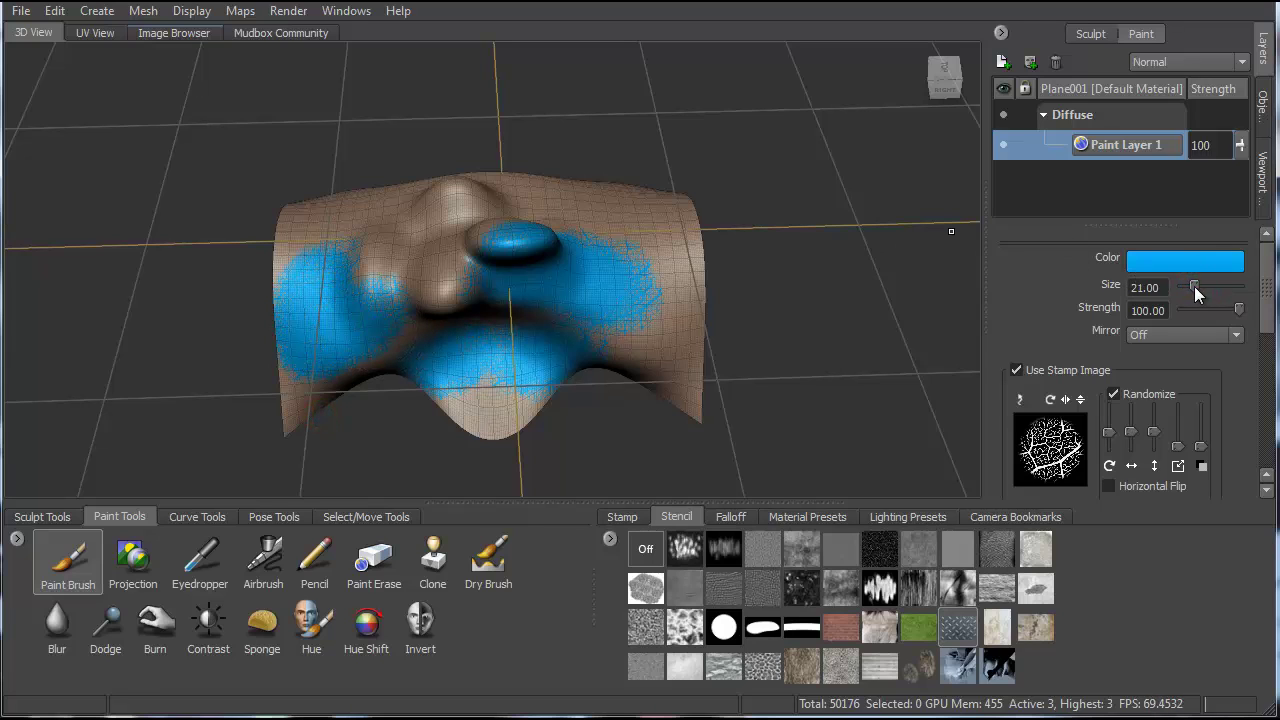
mouse_move(620, 205)
left_mouse_down()
mouse_move(669, 249)
mouse_move(663, 366)
mouse_move(495, 395)
left_mouse_up()
mouse_move(423, 320)
left_mouse_down("alt")
mouse_move(511, 360)
mouse_move(405, 341)
mouse_move(528, 298)
left_mouse_up("alt")
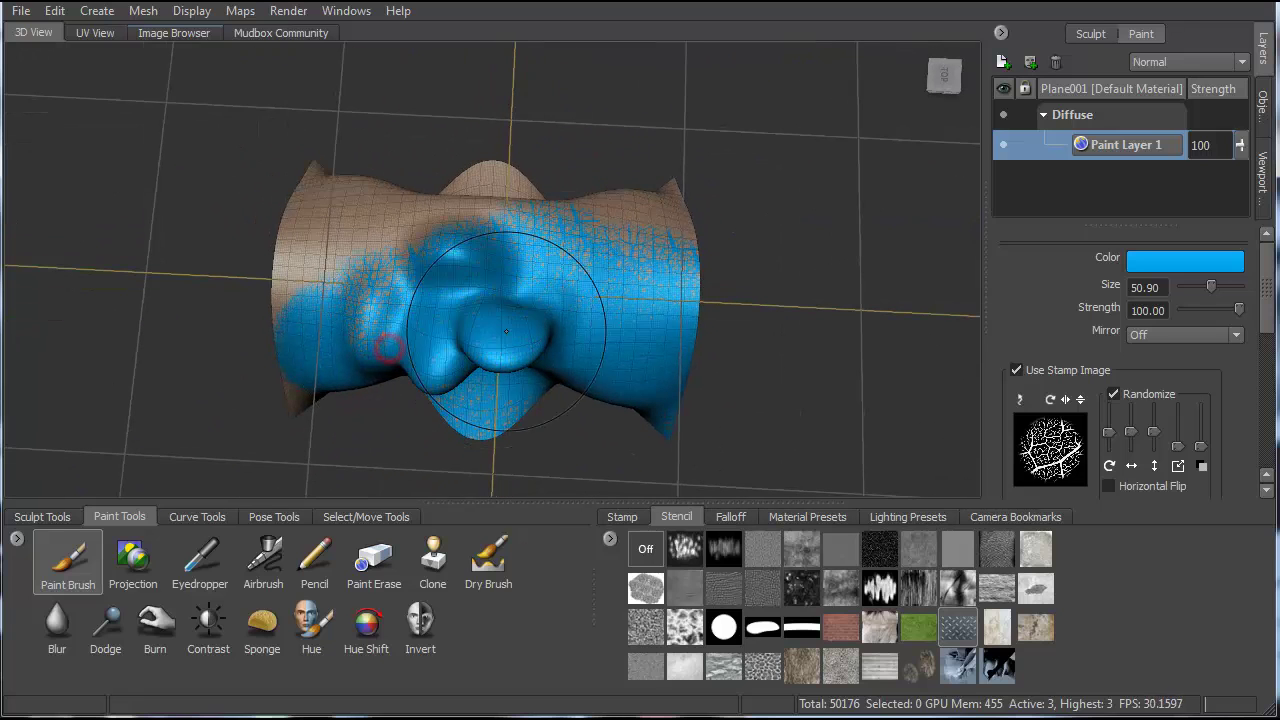
Change the paint brush color to bright green and paint textured strokes over the plane's sides, edges and lower lobe.
left_click(1165, 263)
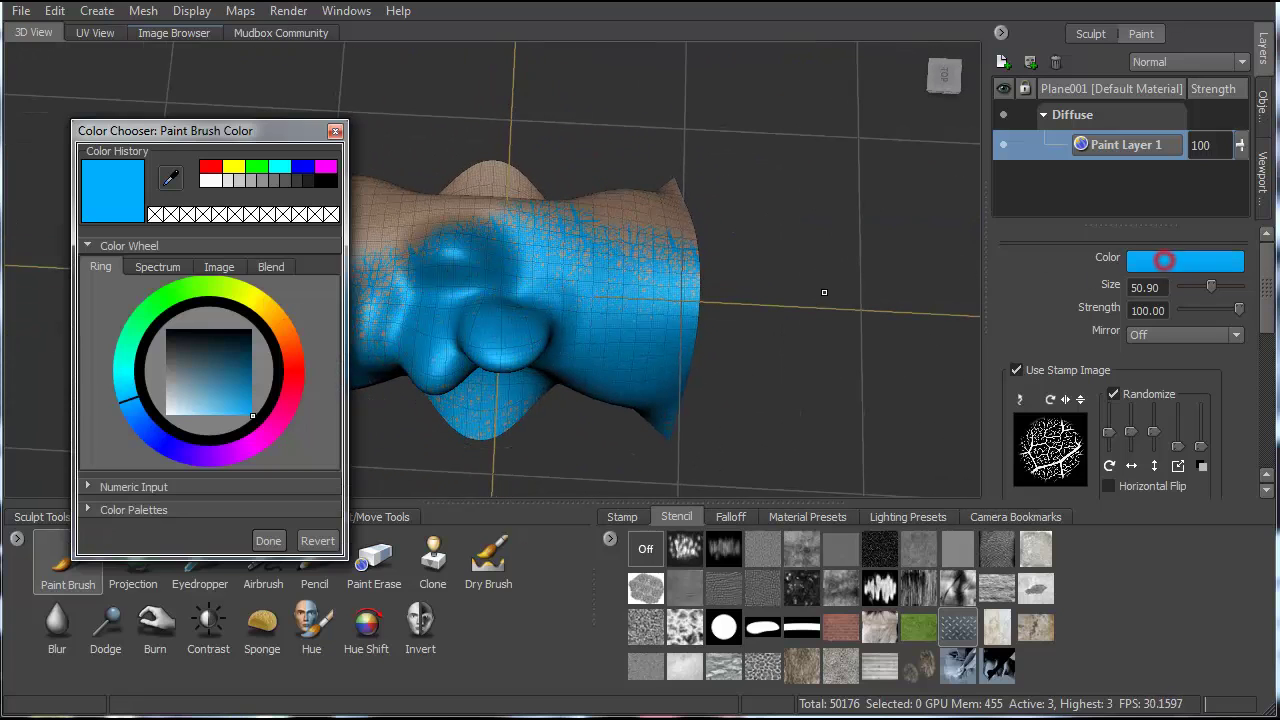
left_click(199, 282)
left_click(269, 541)
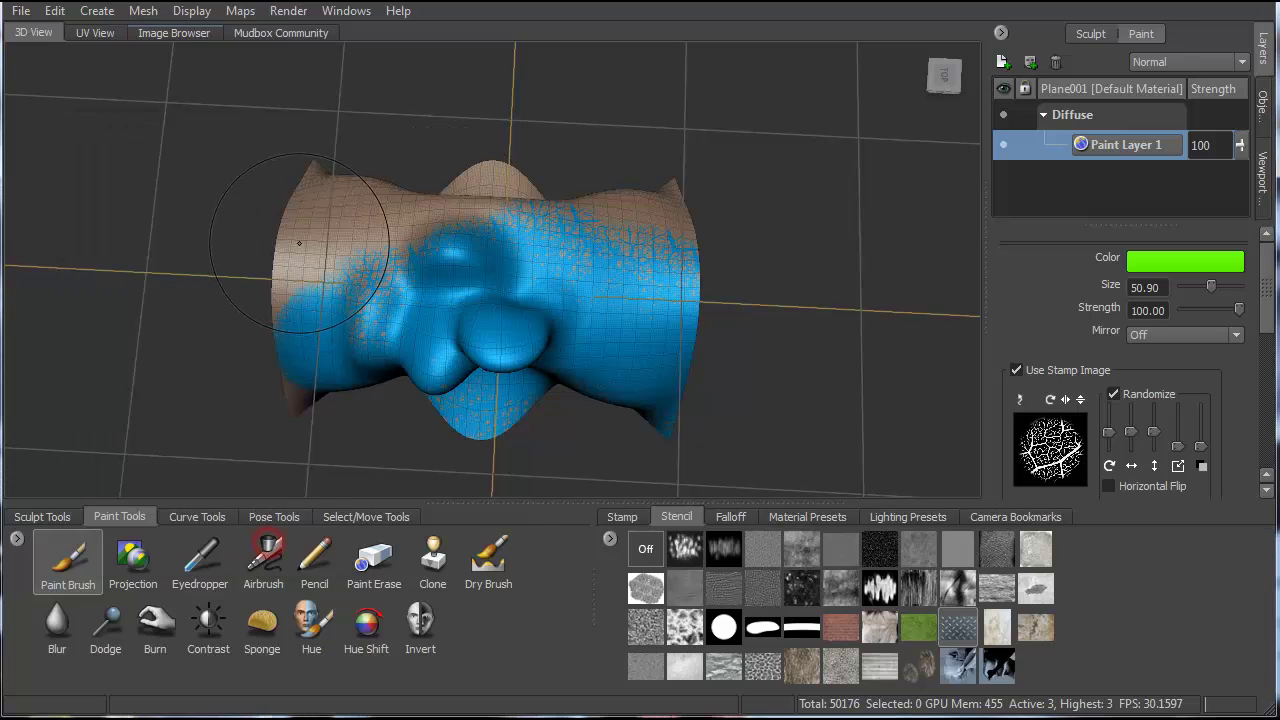
mouse_move(300, 200)
left_mouse_down()
mouse_move(289, 240)
mouse_move(403, 177)
mouse_move(466, 192)
mouse_move(591, 191)
mouse_move(367, 360)
left_mouse_up()
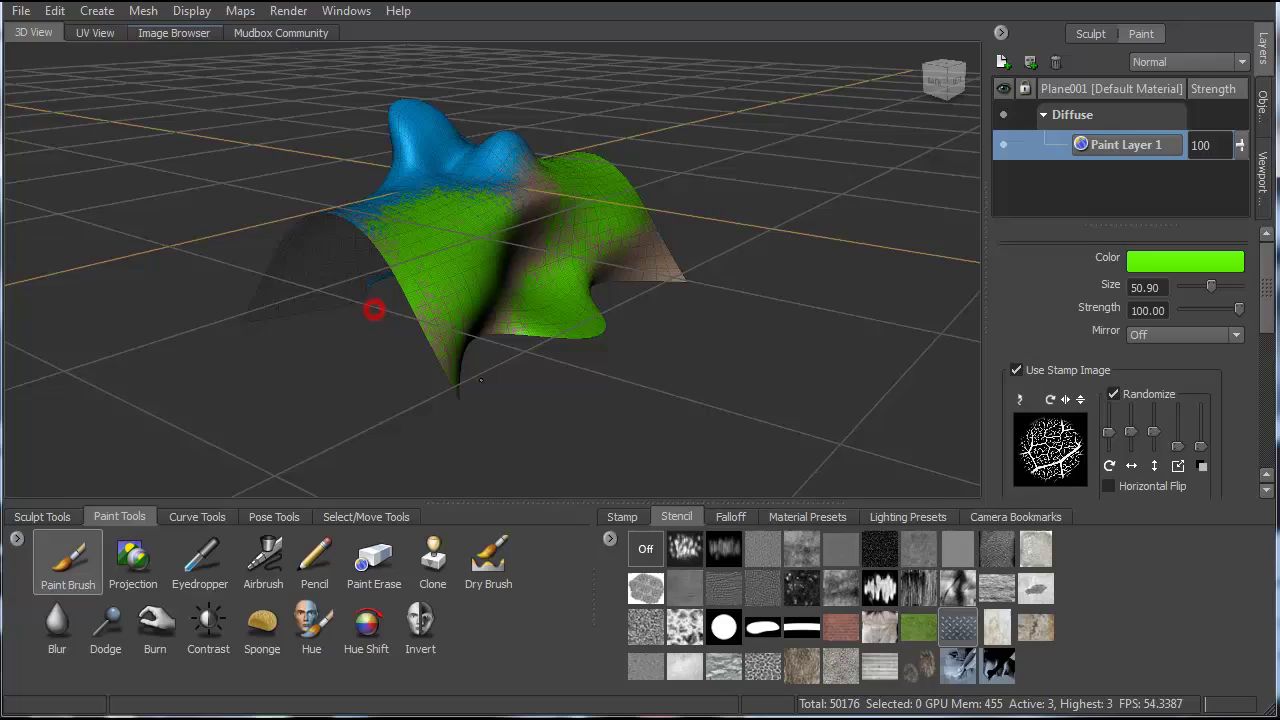
mouse_move(534, 362)
left_mouse_down("alt")
mouse_move(451, 374)
mouse_move(517, 237)
mouse_move(658, 276)
mouse_move(620, 310)
mouse_move(337, 362)
mouse_move(343, 314)
left_mouse_up("alt")
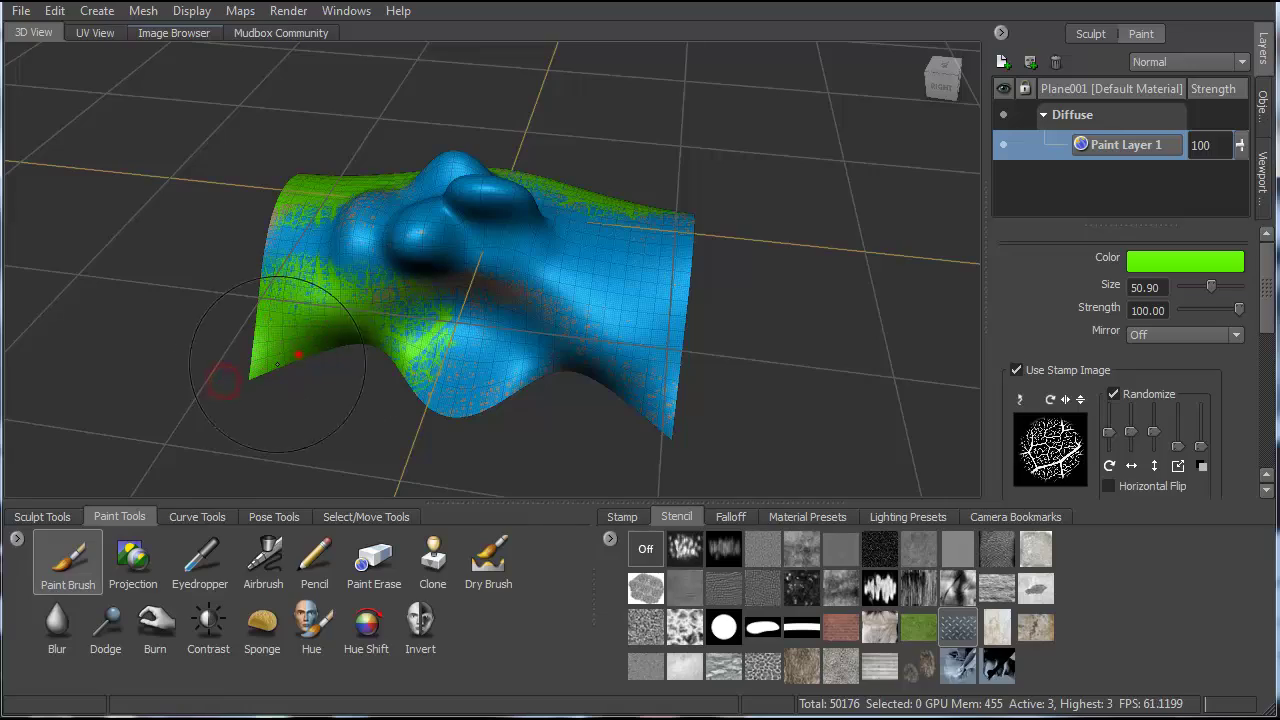
mouse_move(297, 354)
left_mouse_down()
mouse_move(571, 326)
mouse_move(625, 330)
mouse_move(661, 365)
mouse_move(595, 322)
left_mouse_up()
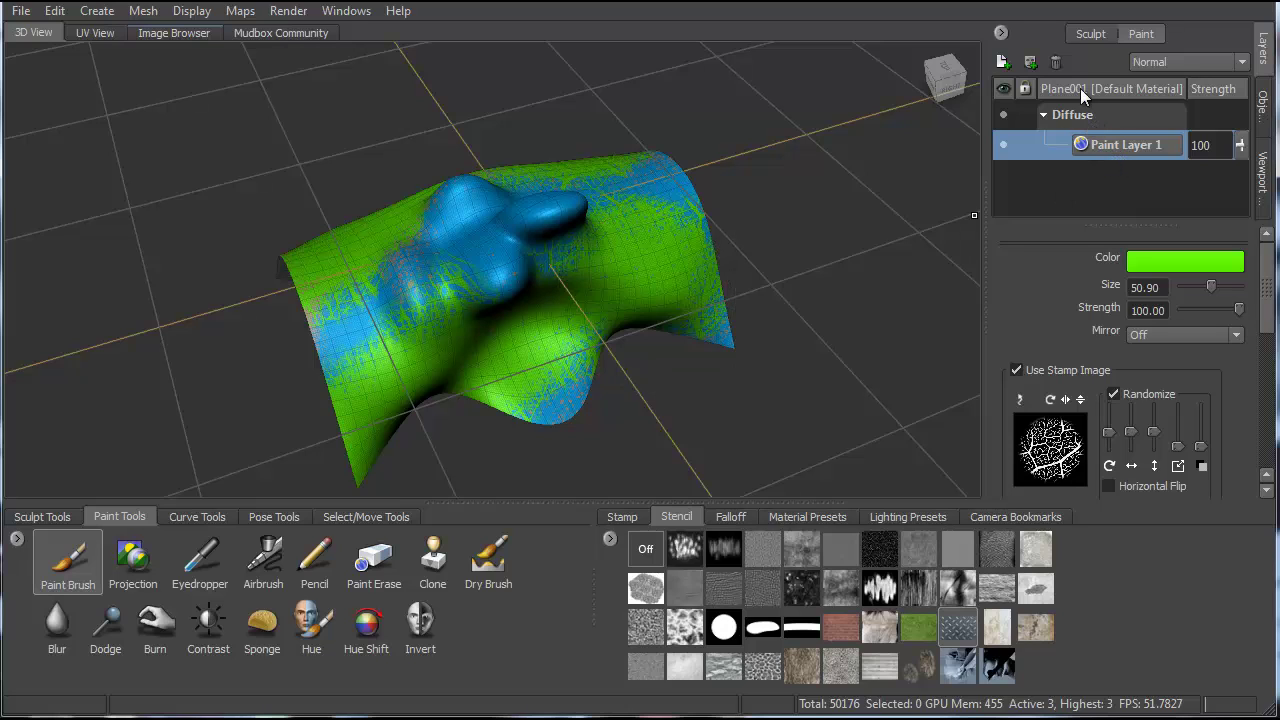
Create Paint Layer 2 at size 2048, TIFF 8 bit RGBA, on the Bump Map channel.
left_click(1004, 64)
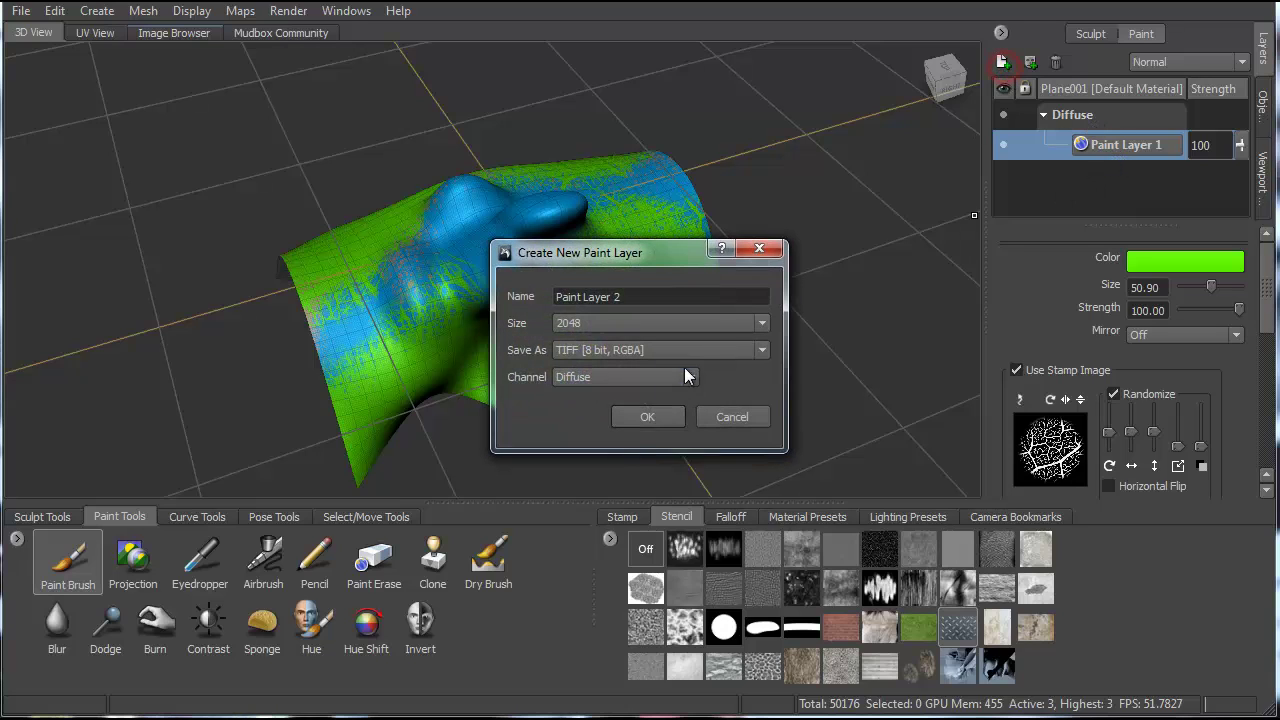
left_click(689, 377)
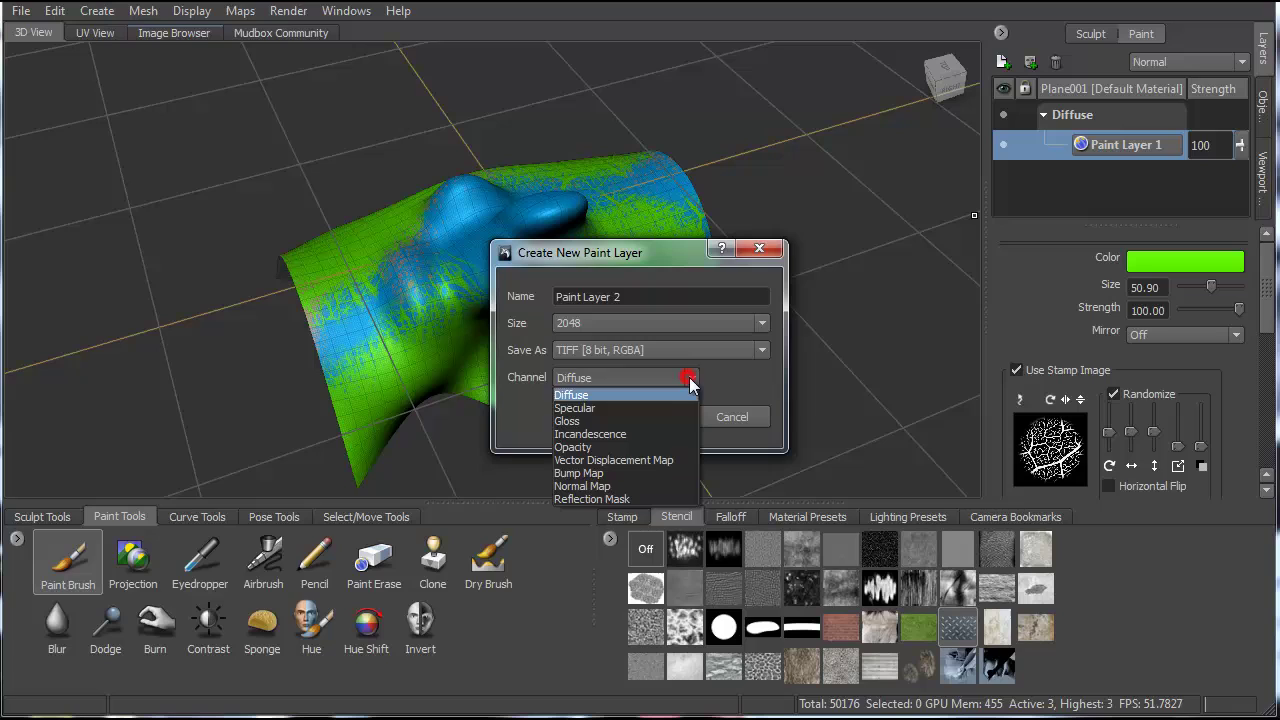
left_click(585, 474)
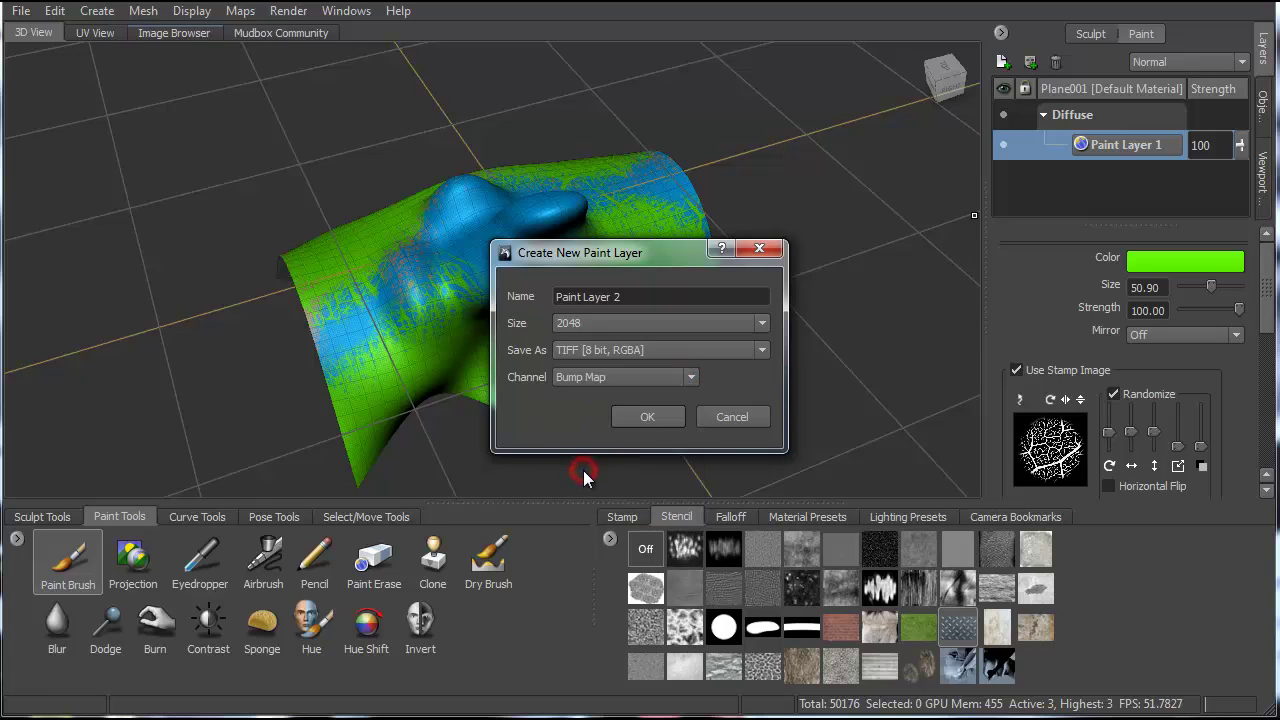
left_click(649, 419)
Paint the veined stamp as bump texture over the plane's green sides, lower lobe and blue bumps.
left_click_drag(706, 354, 752, 336, "alt")
left_click_drag(902, 378, 620, 290, "alt")
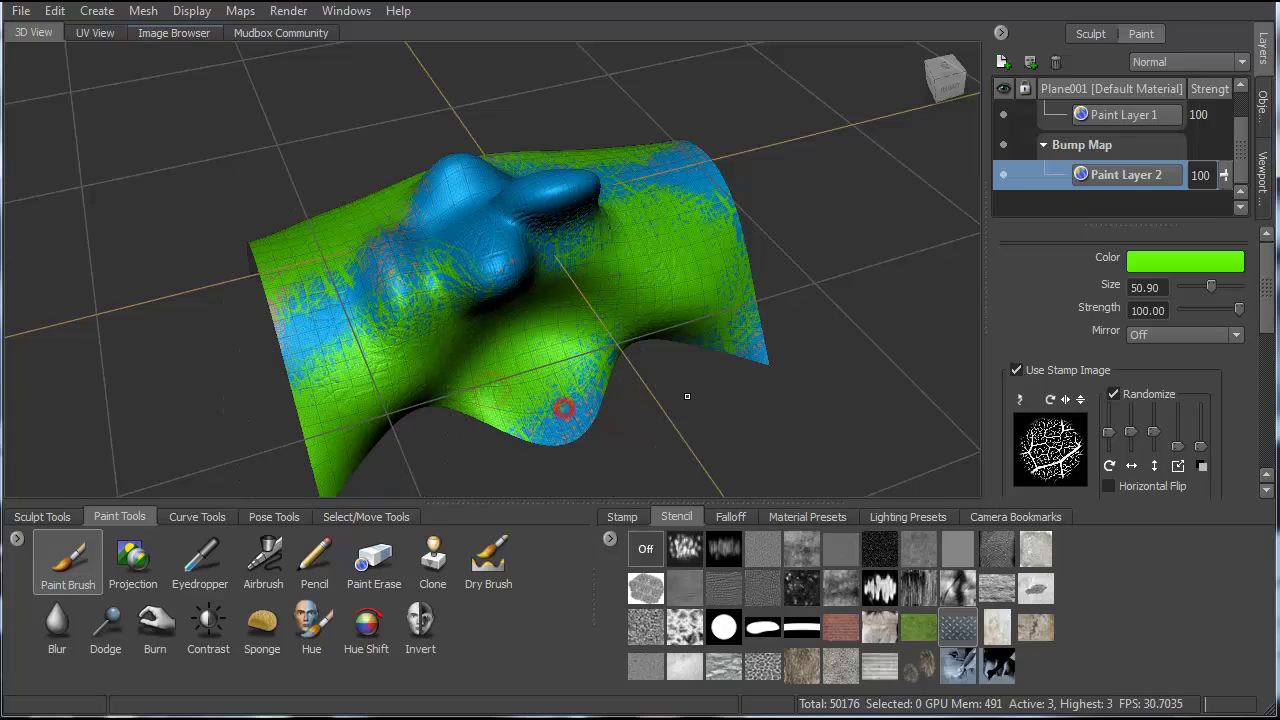
left_click_drag(563, 406, 600, 390, "alt")
left_click_drag(590, 258, 466, 226, "alt")
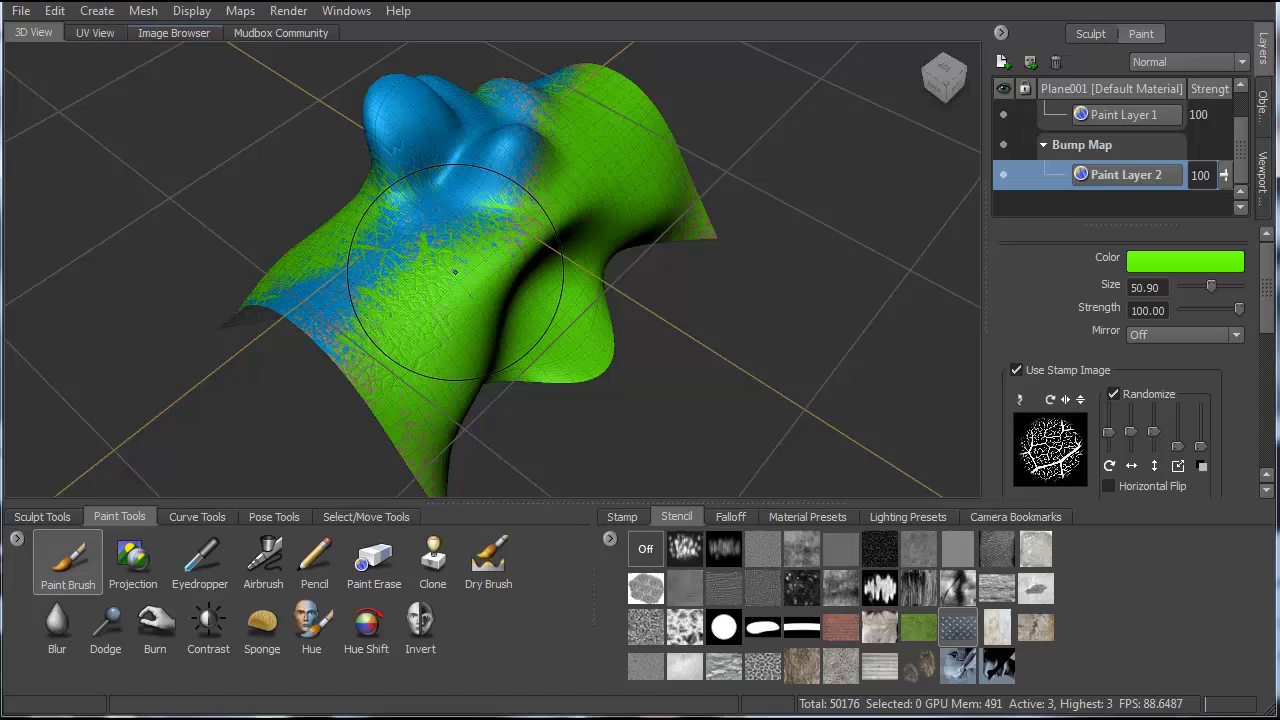
left_click_drag(414, 120, 535, 235, "alt")
scroll(471, 180, "up", 3)
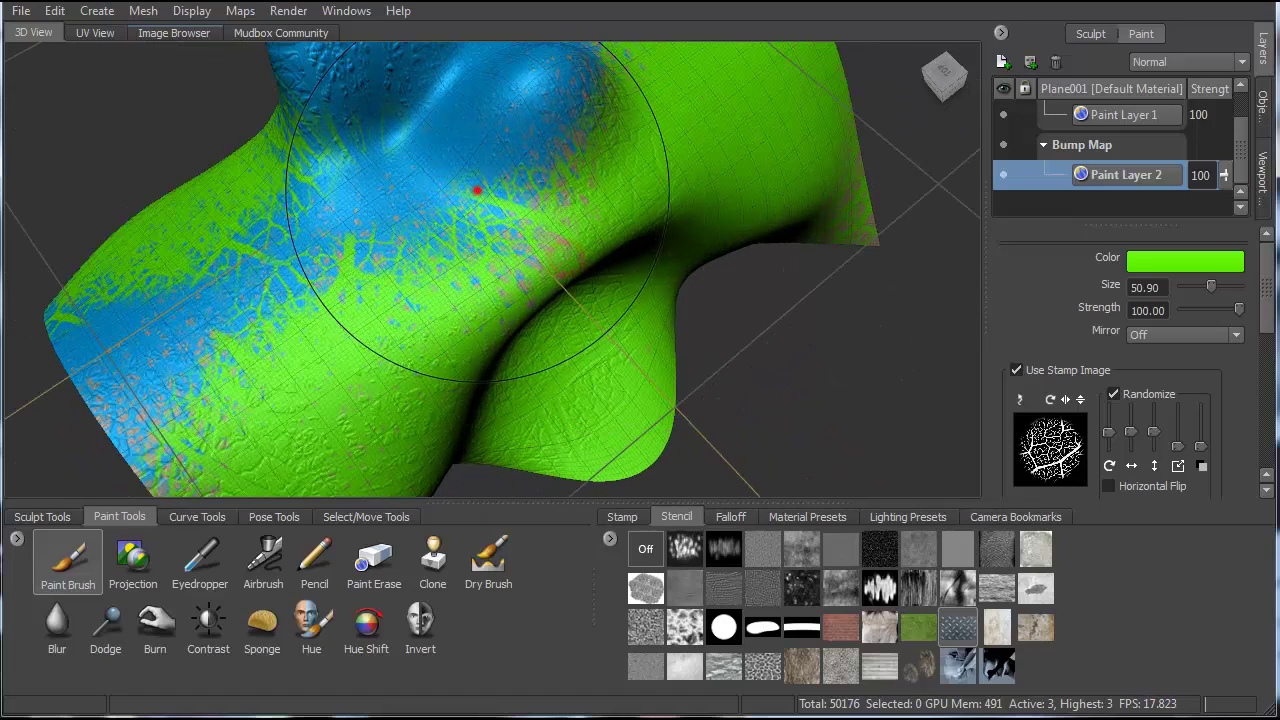
mouse_move(456, 179)
left_mouse_down("alt")
mouse_move(430, 182)
mouse_move(485, 225)
mouse_move(634, 266)
left_mouse_up("alt")
mouse_move(666, 355)
left_mouse_down("alt")
mouse_move(615, 345)
mouse_move(652, 379)
mouse_move(640, 370)
mouse_move(620, 390)
mouse_move(660, 400)
left_mouse_up("alt")
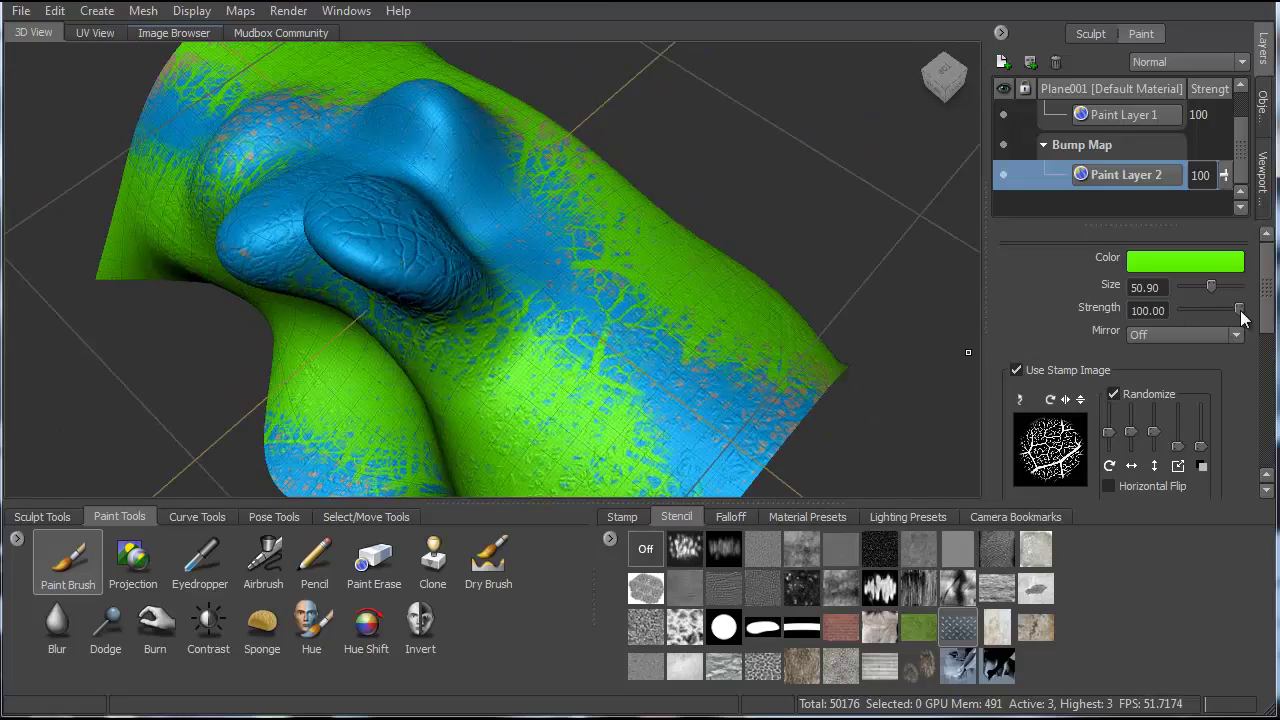
left_click_drag(100, 227, 305, 229, "alt")
mouse_move(350, 320)
left_mouse_down("alt")
mouse_move(349, 222)
mouse_move(371, 305)
mouse_move(514, 325)
left_mouse_up("alt")
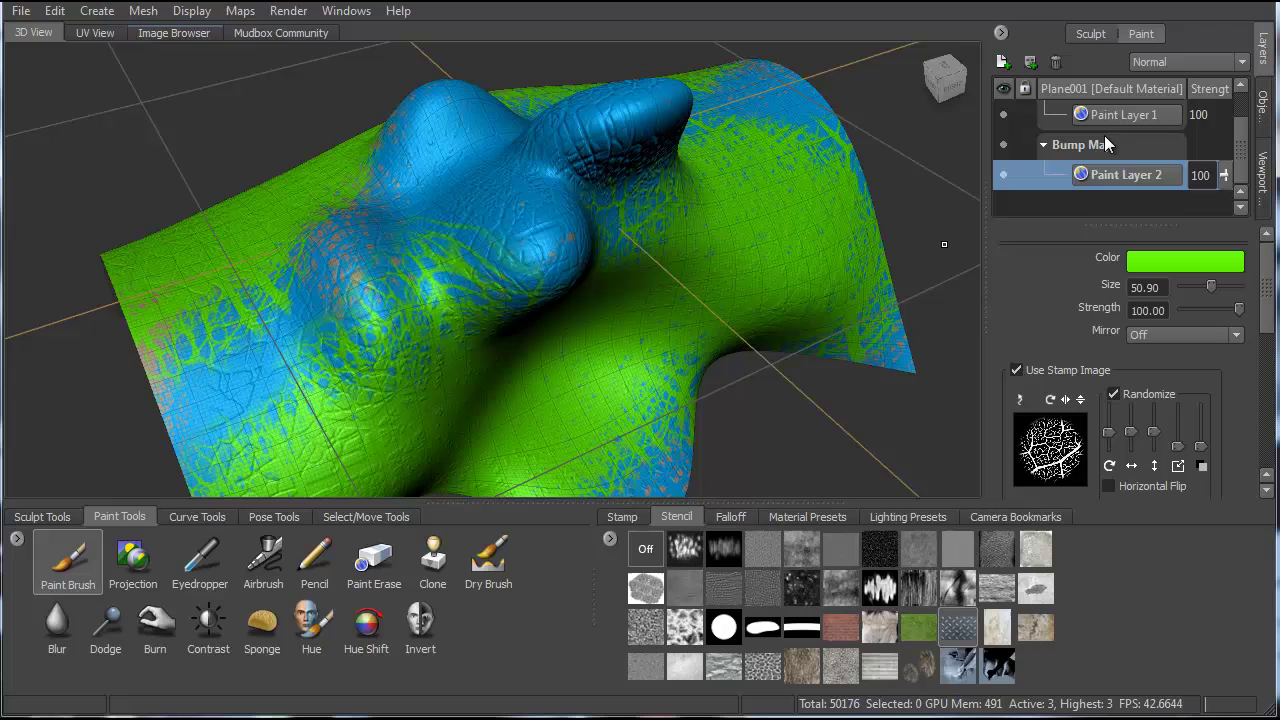
left_click(243, 12)
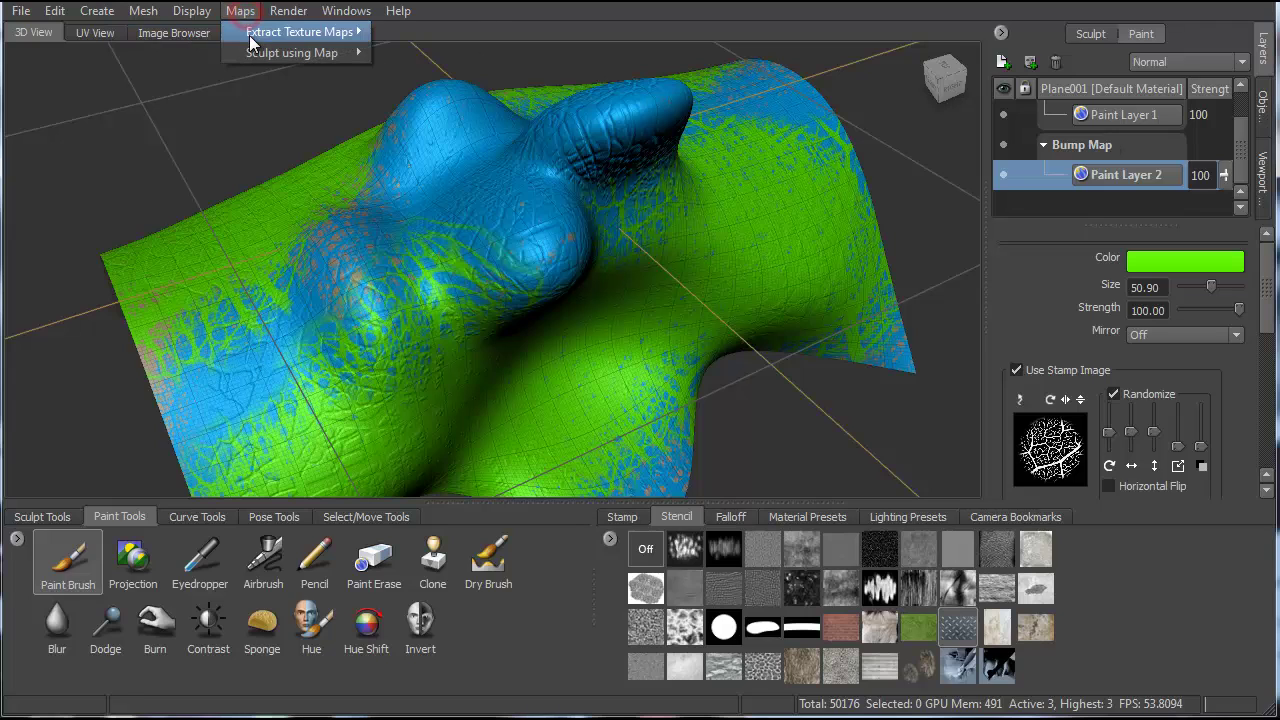
mouse_move(250, 44)
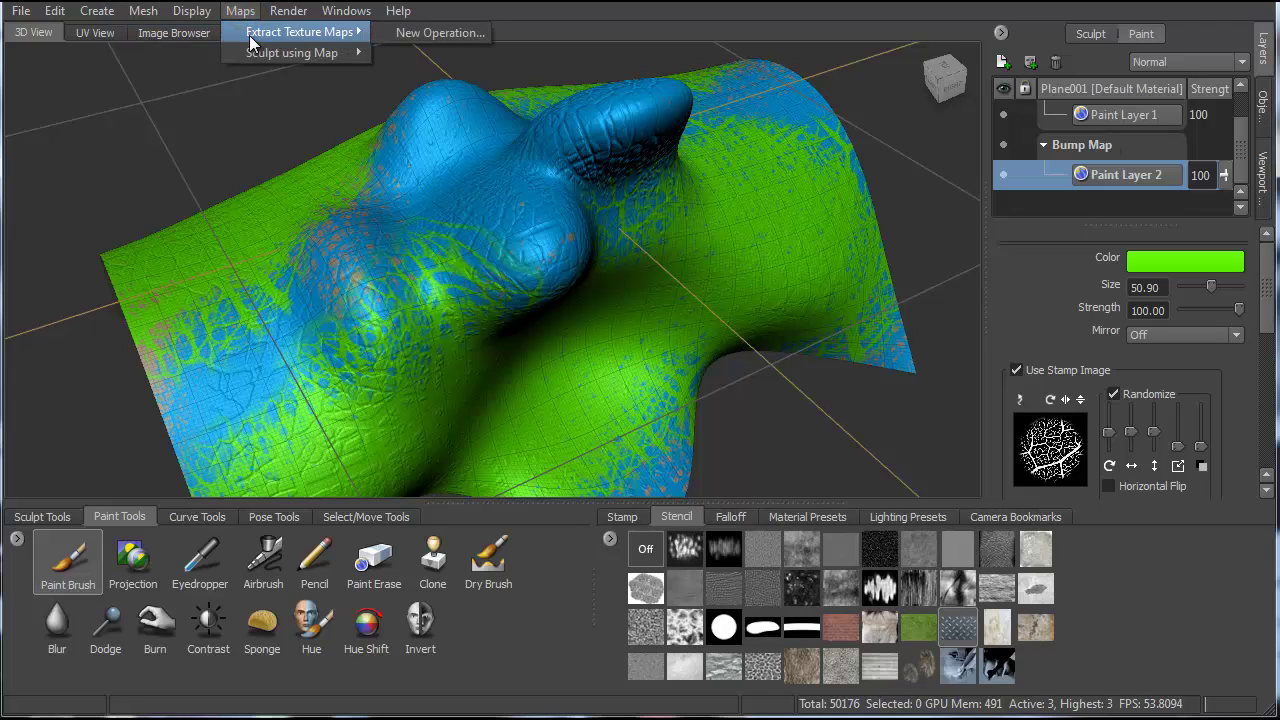
left_click(418, 33)
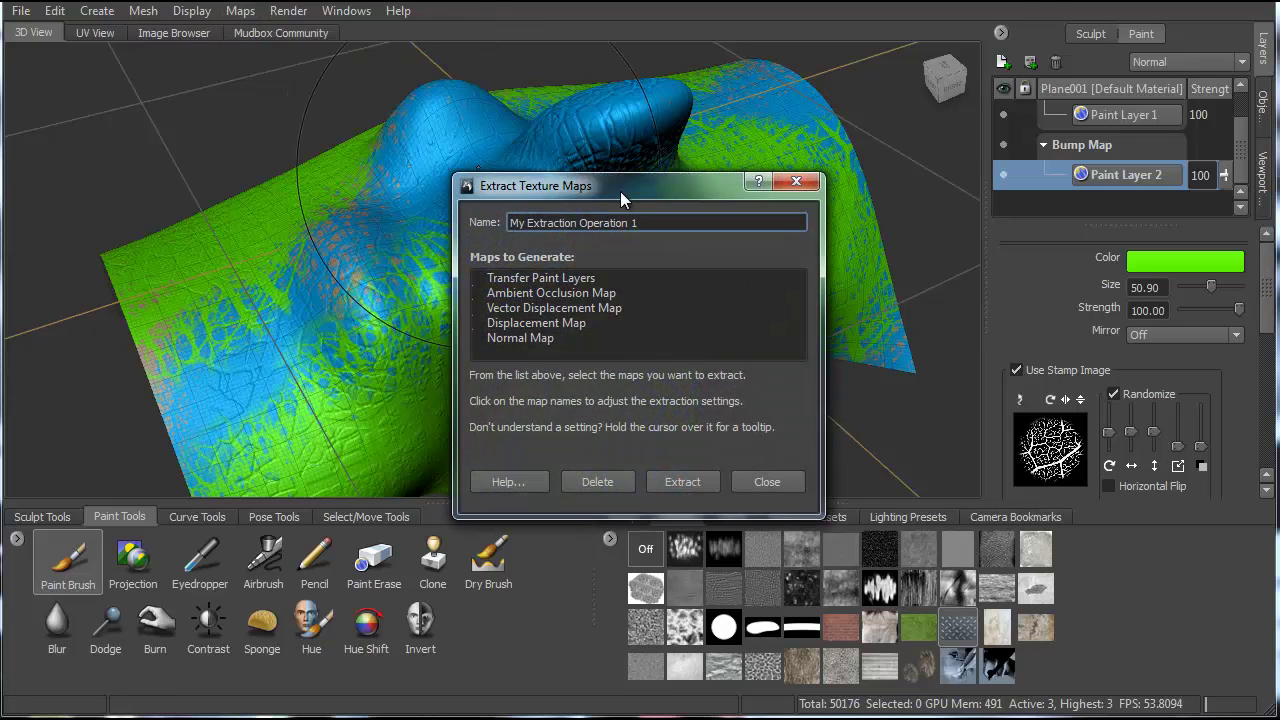
left_click_drag(620, 191, 711, 123)
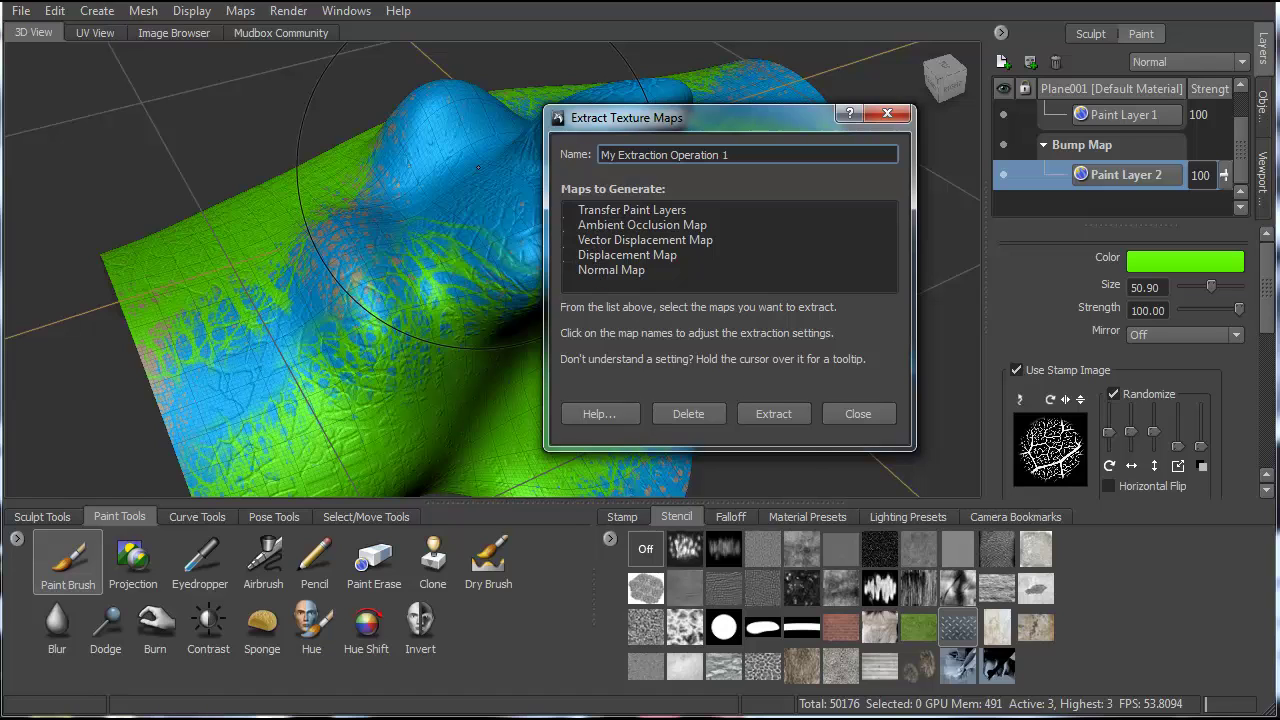
left_click(786, 413)
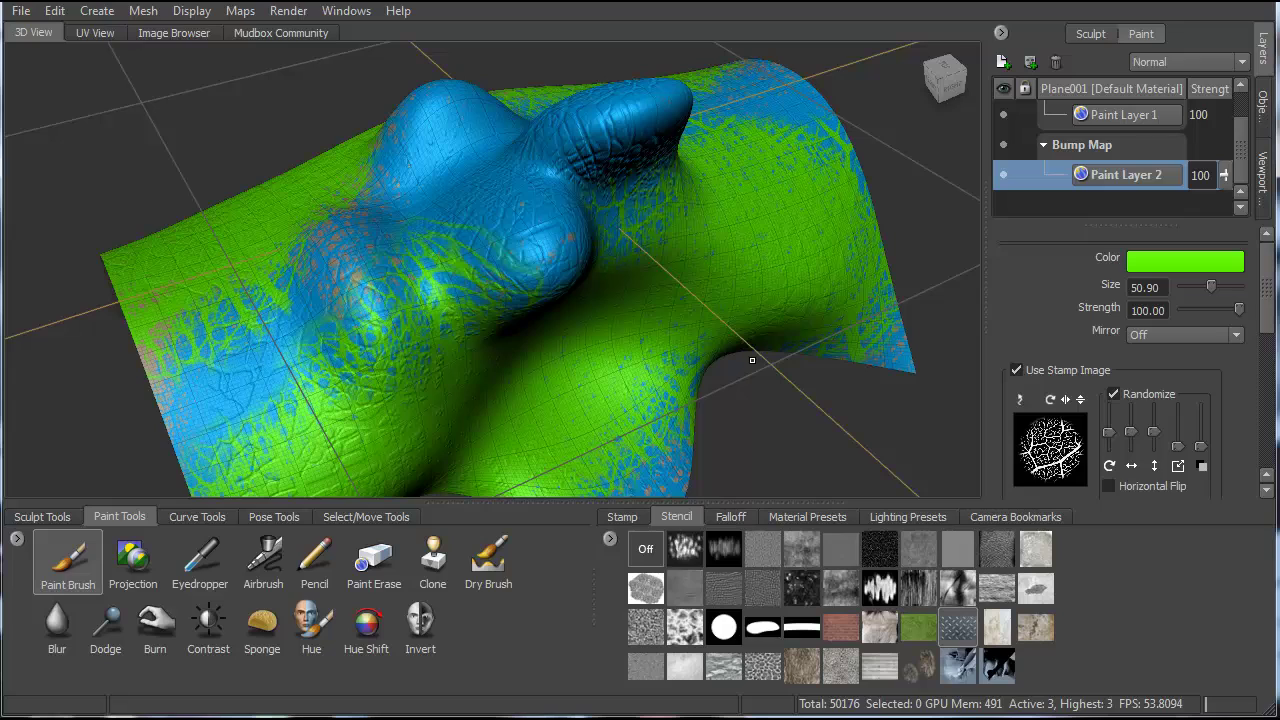
mouse_move(752, 360)
left_mouse_down("alt")
mouse_move(630, 302)
mouse_move(520, 310)
left_mouse_up("alt")
left_click_drag(356, 290, 482, 300, "alt")
Start a new texture map extraction operation and choose Normal Map as the map to generate.
left_click(250, 14)
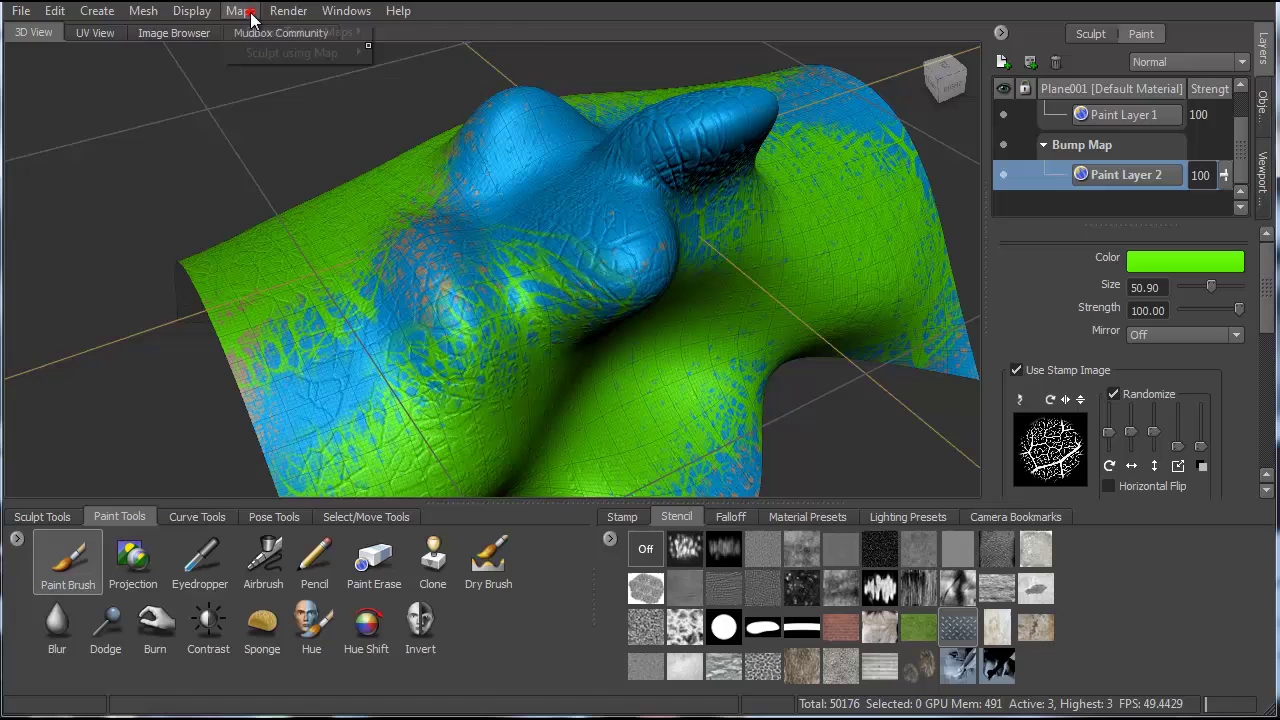
mouse_move(268, 31)
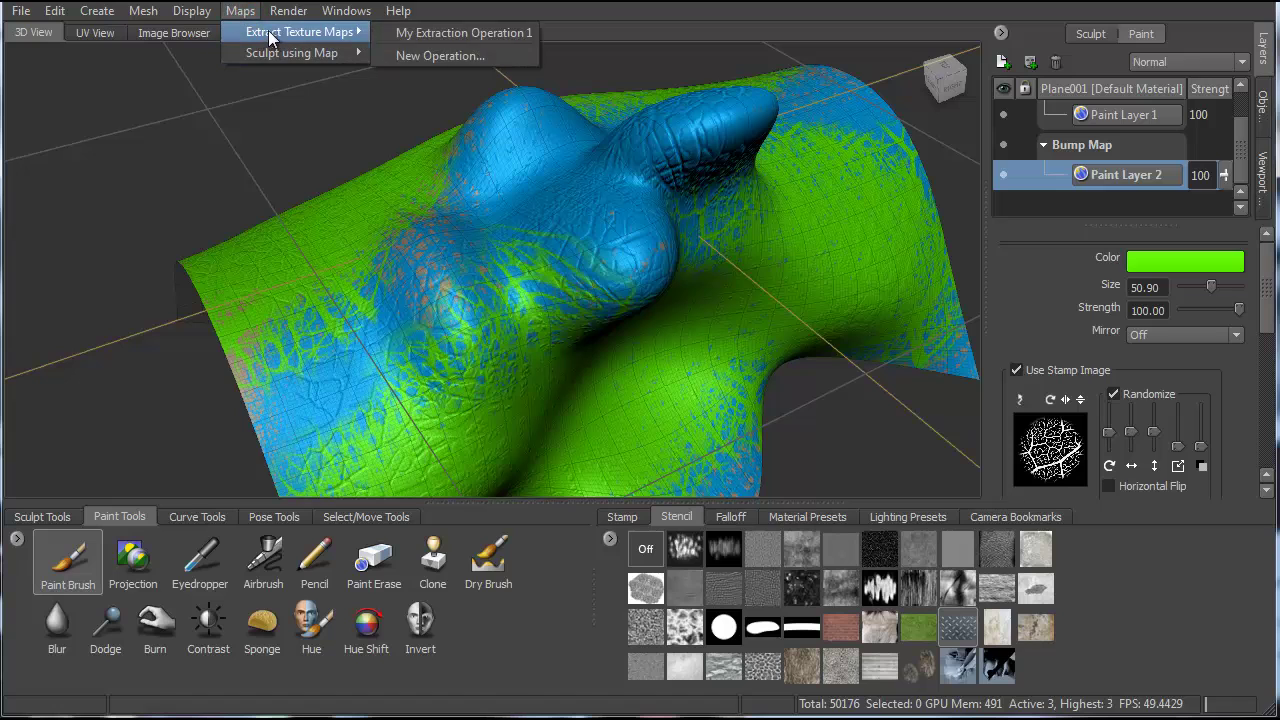
left_click(421, 55)
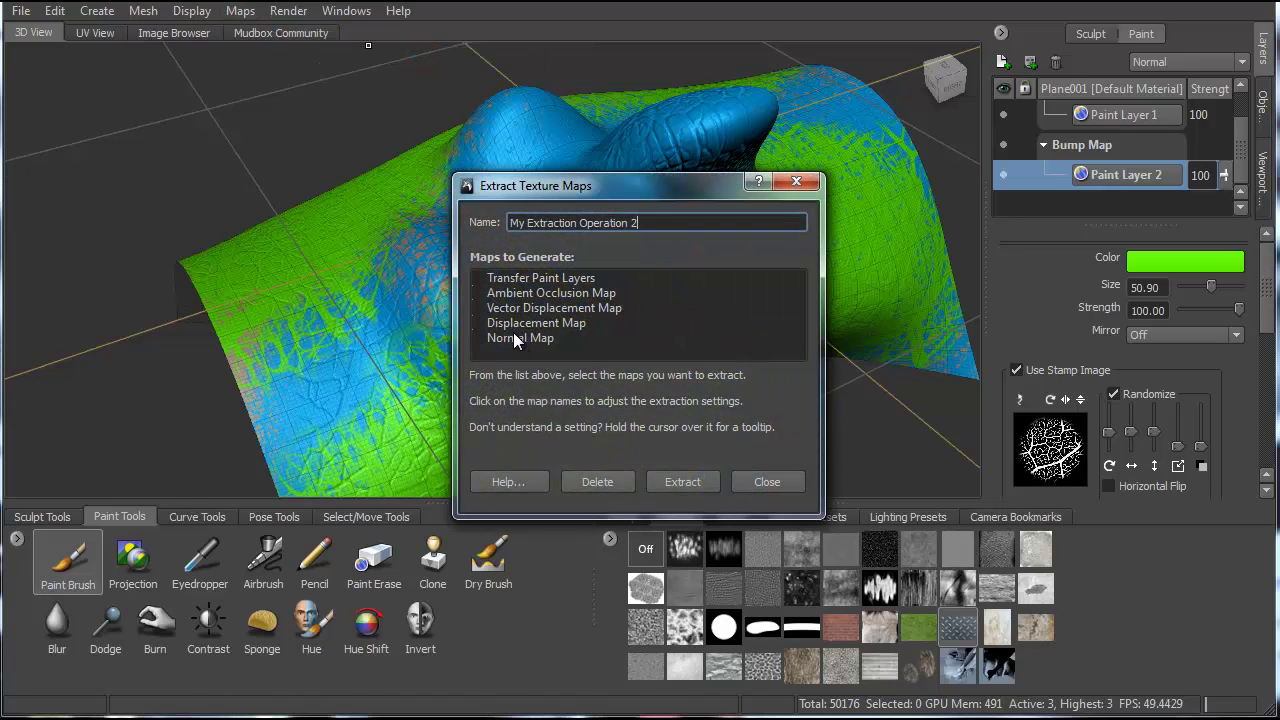
left_click(514, 337)
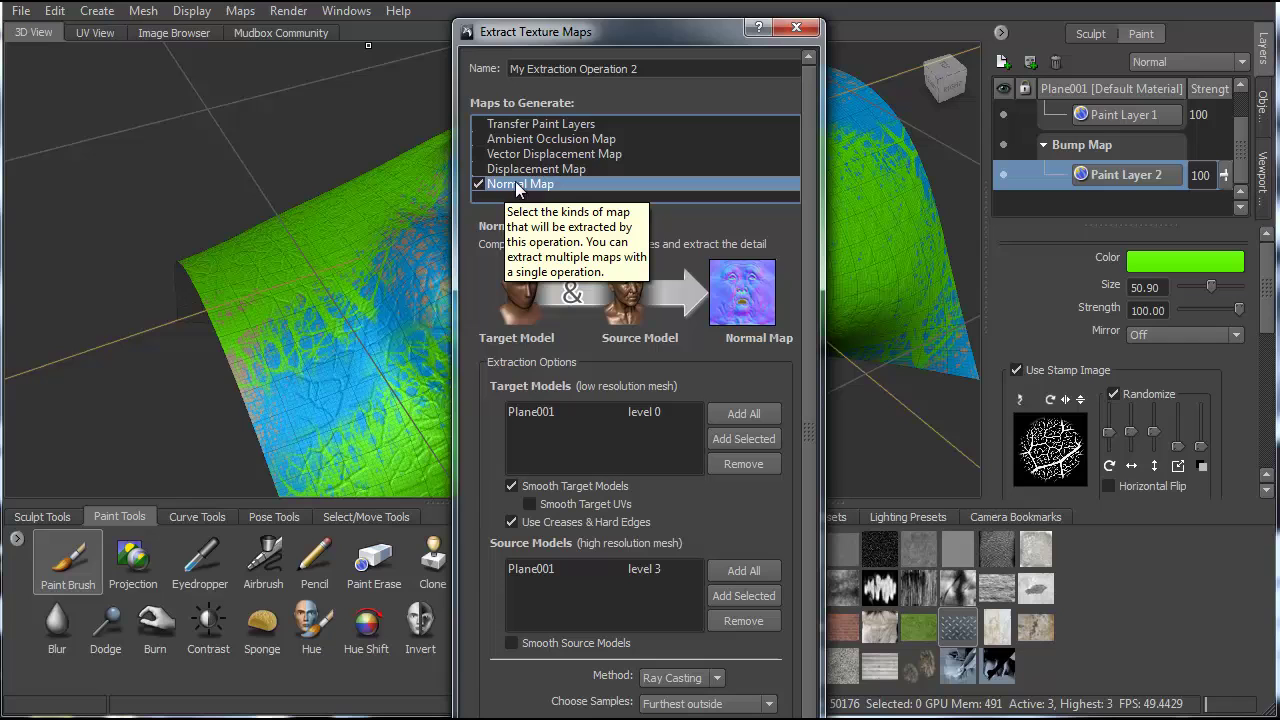
left_click_drag(567, 38, 890, 39)
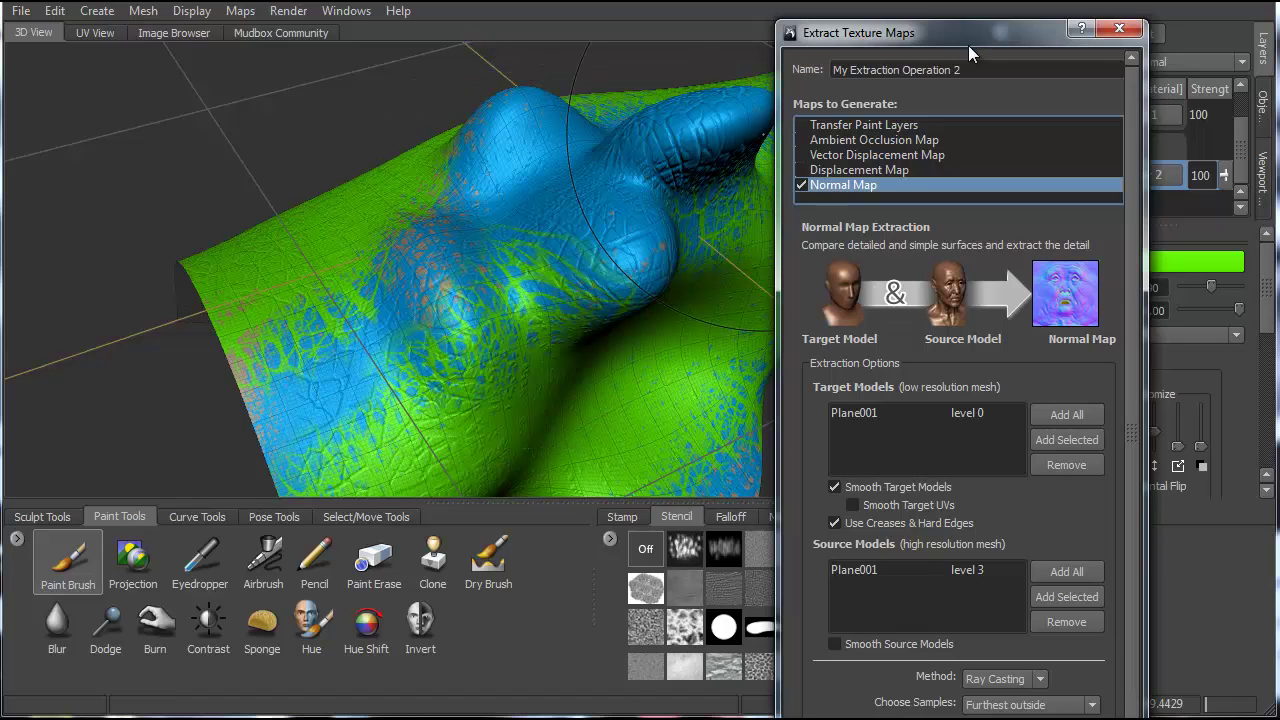
mouse_move(968, 42)
left_mouse_down()
mouse_move(857, 33)
mouse_move(880, 30)
mouse_move(829, 17)
left_mouse_up()
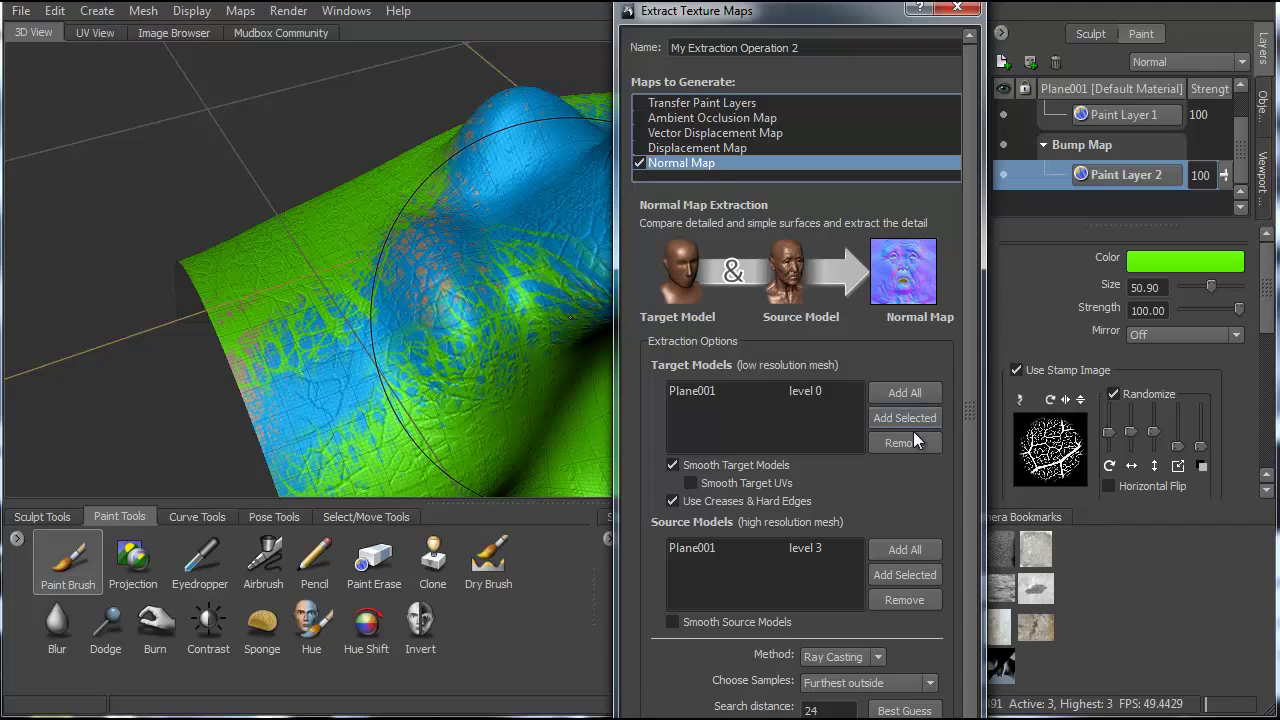
Set the extraction's target model Plane001 to level 1 and its source model Plane001 to level 3.
left_click(805, 390)
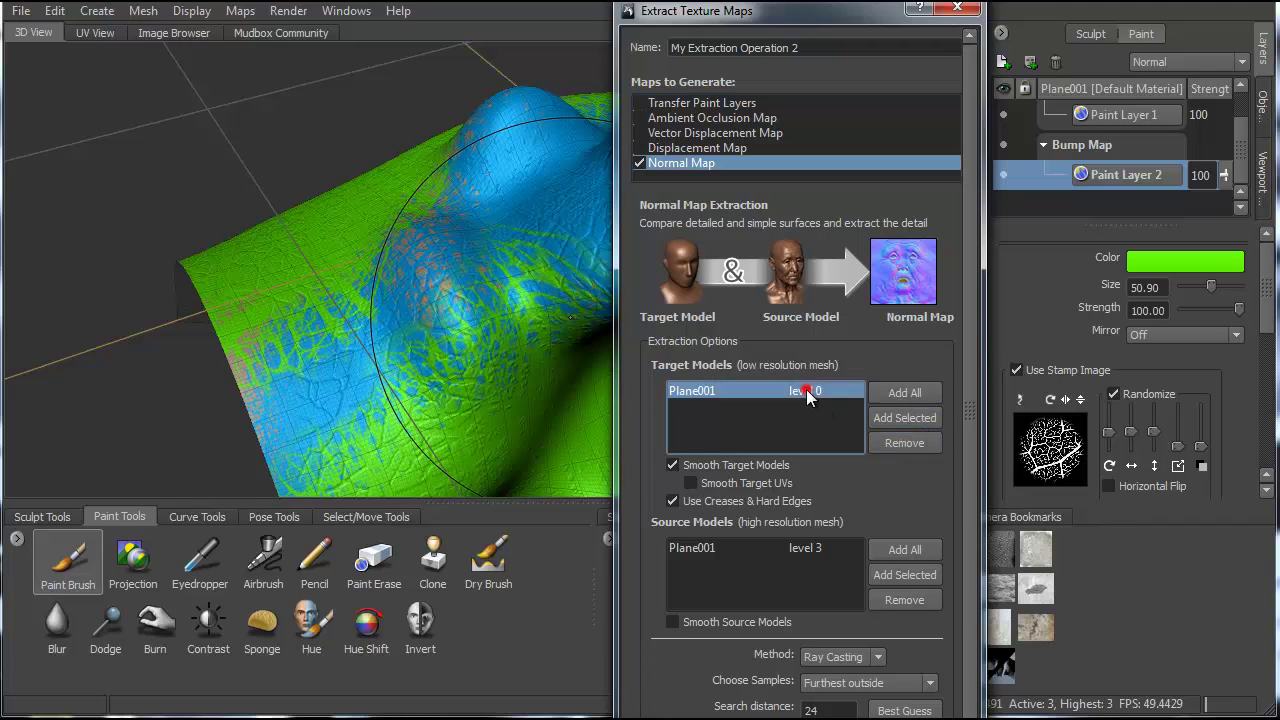
left_click(811, 391)
left_click(848, 422)
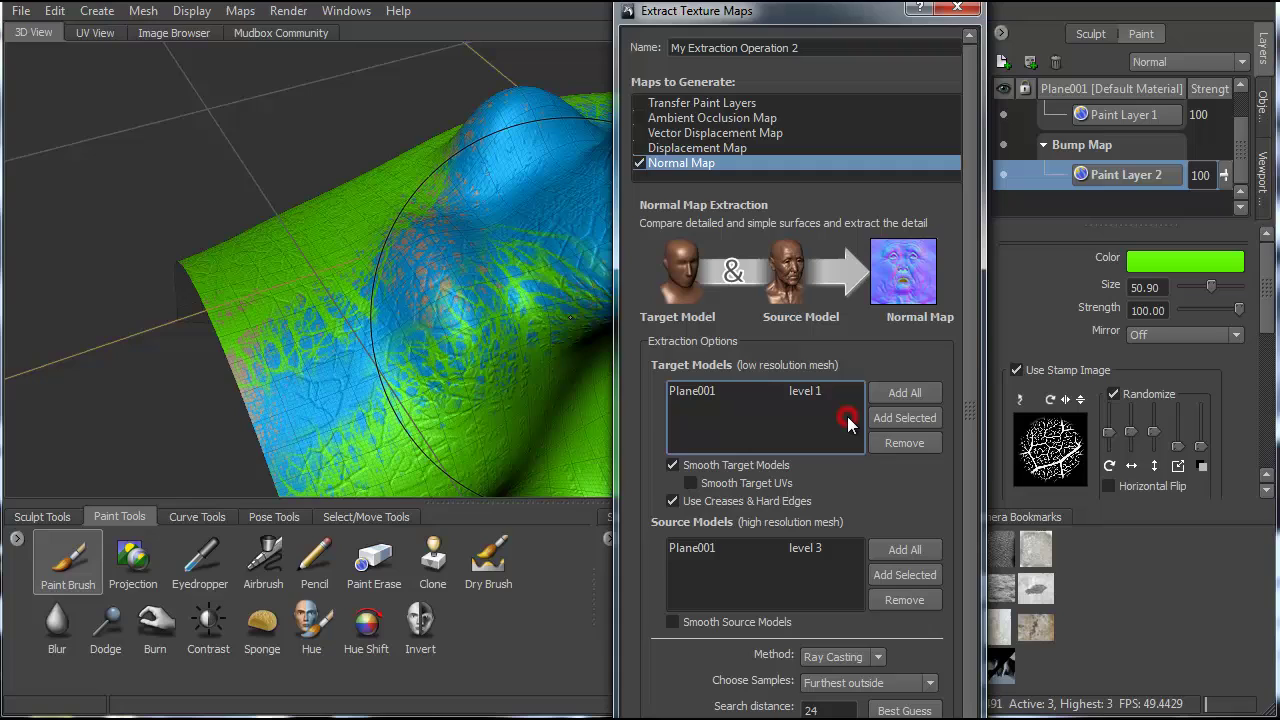
left_click(810, 392)
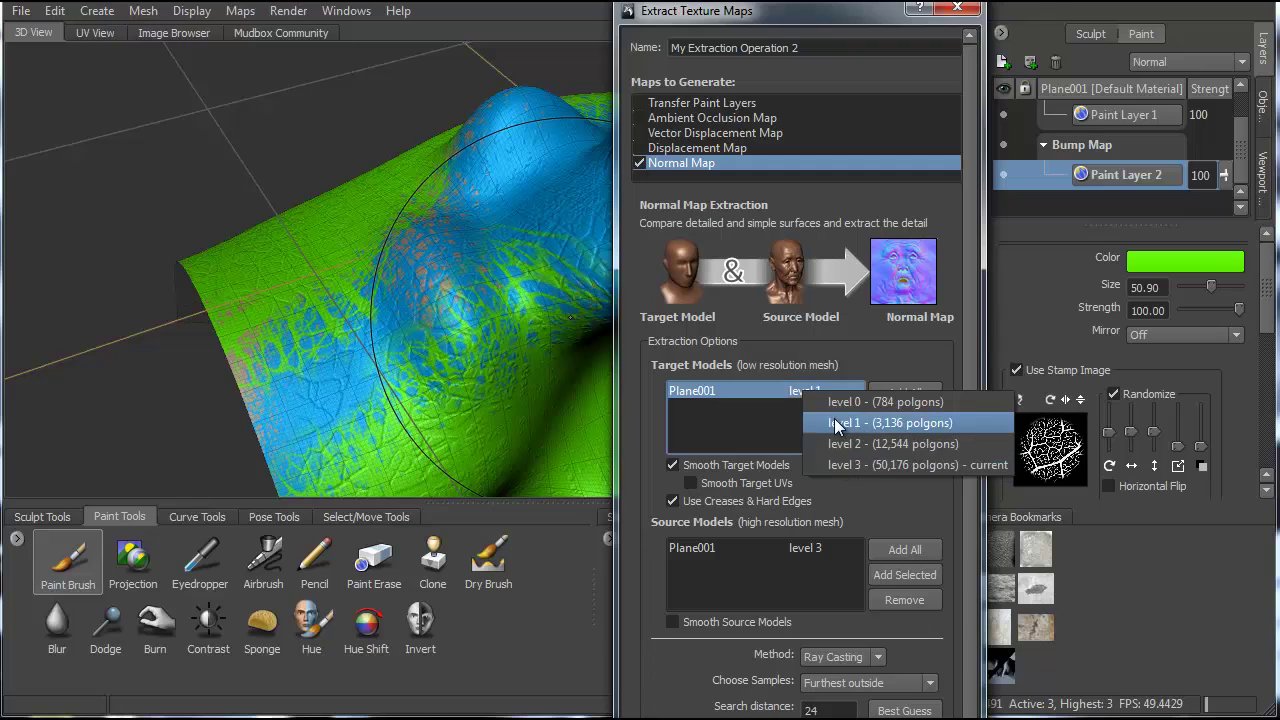
left_click(879, 423)
left_click(805, 550)
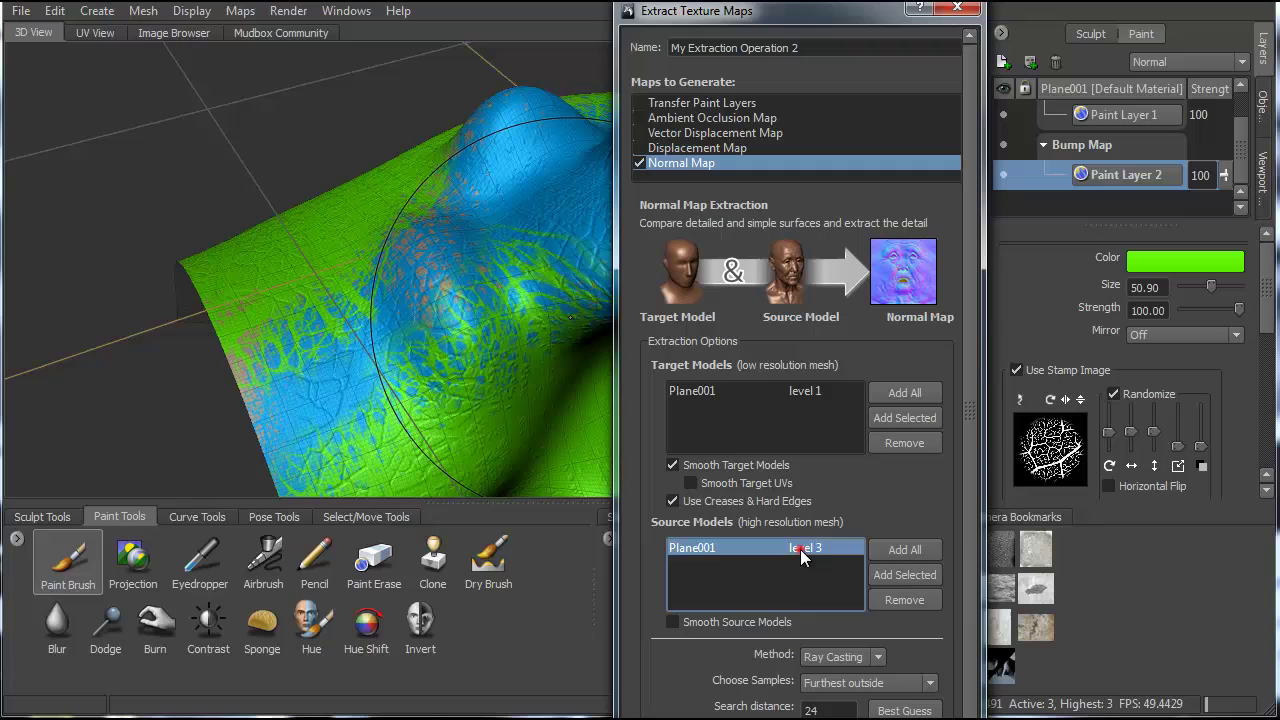
left_click(800, 549)
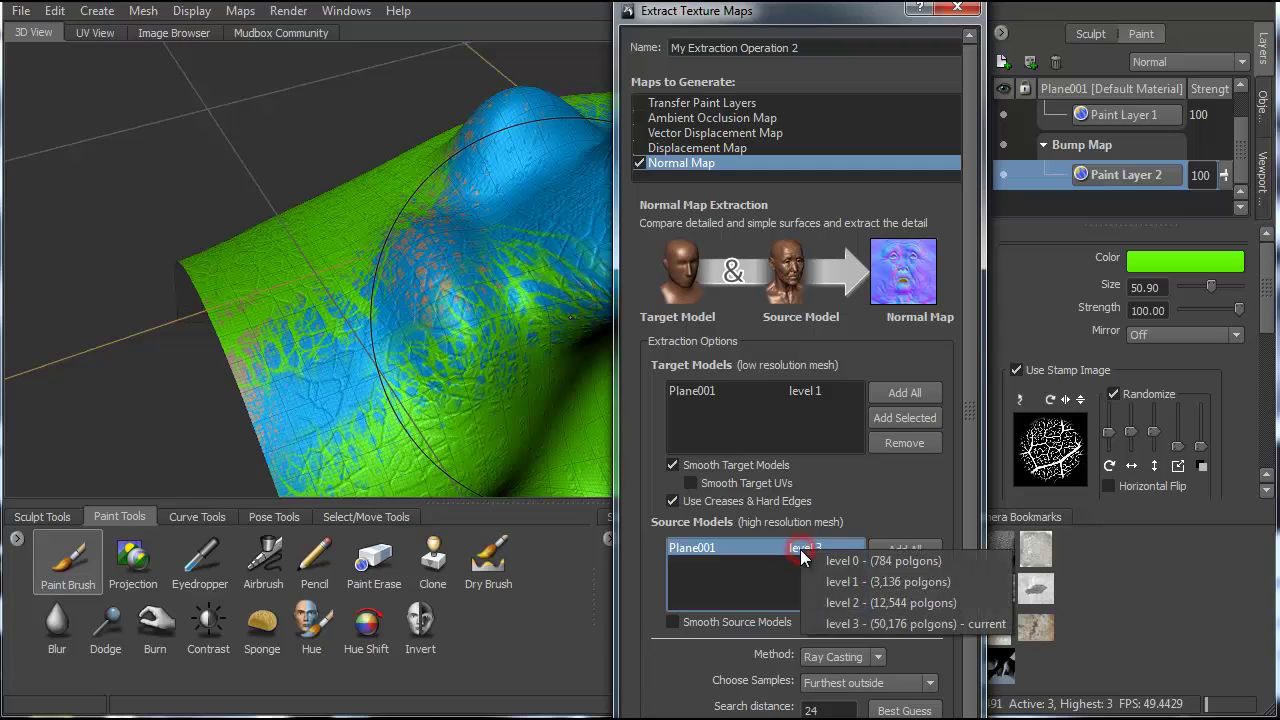
left_click(893, 624)
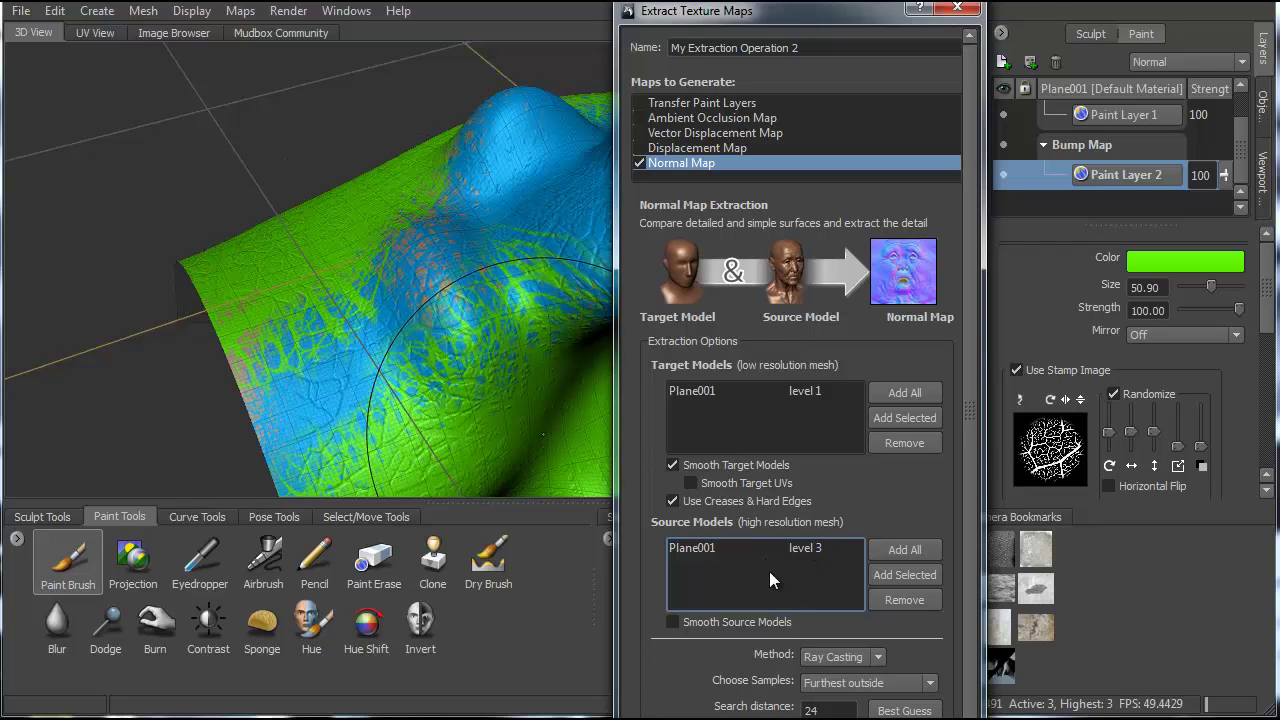
Set the extraction's image properties to generate a map for each target.
left_click_drag(850, 8, 919, 45)
scroll(908, 462, "down", 5)
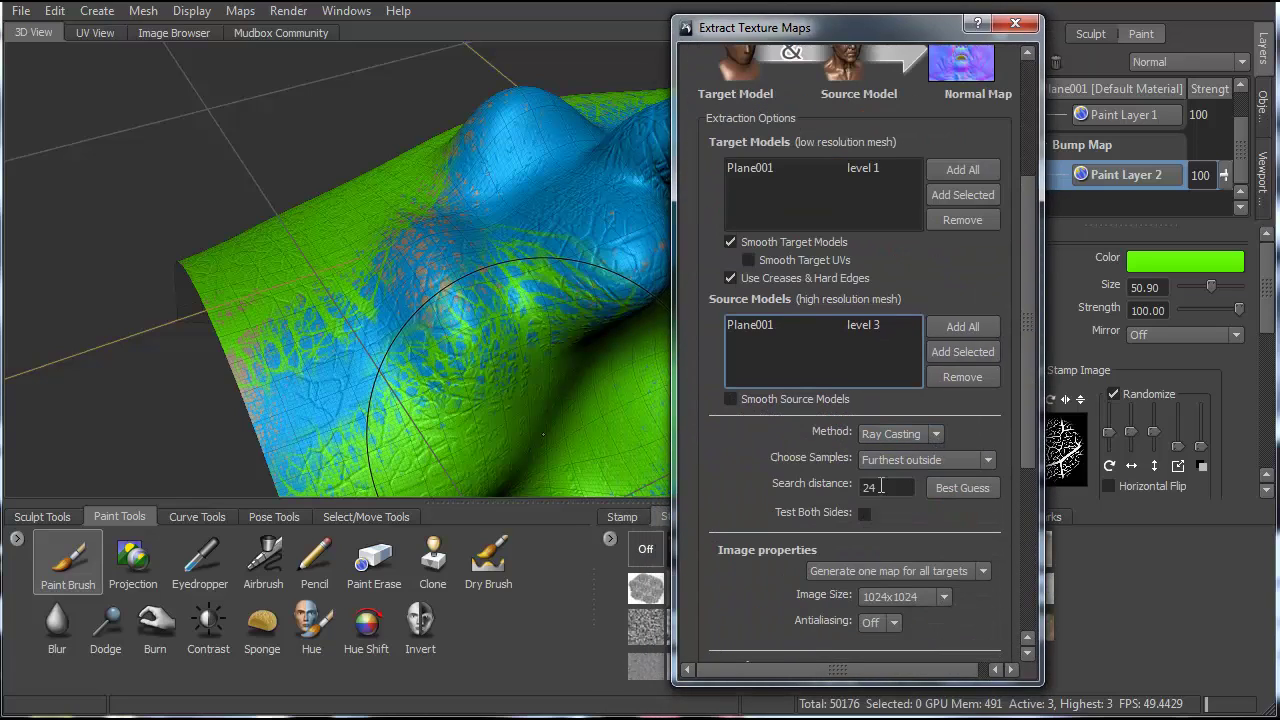
scroll(820, 424, "down", 1)
scroll(855, 438, "down", 1)
scroll(862, 456, "down", 1)
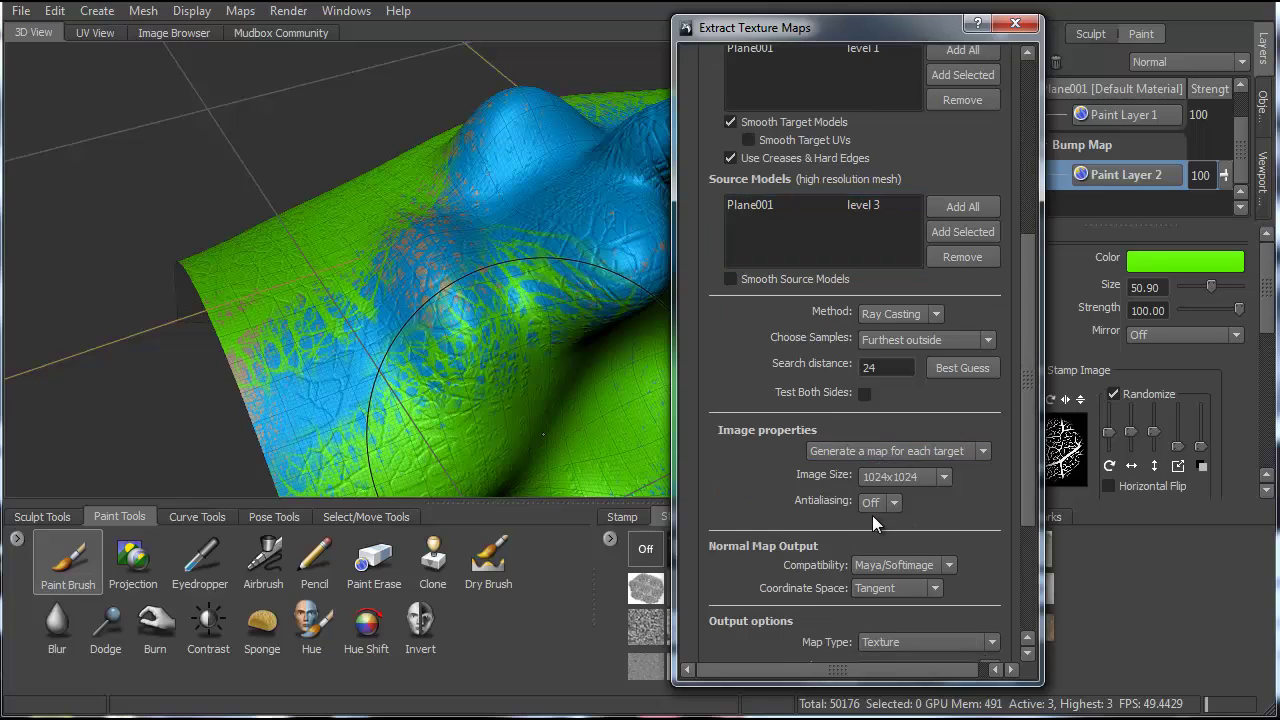
Review the available image sizes and the normal map output options.
left_click(944, 477)
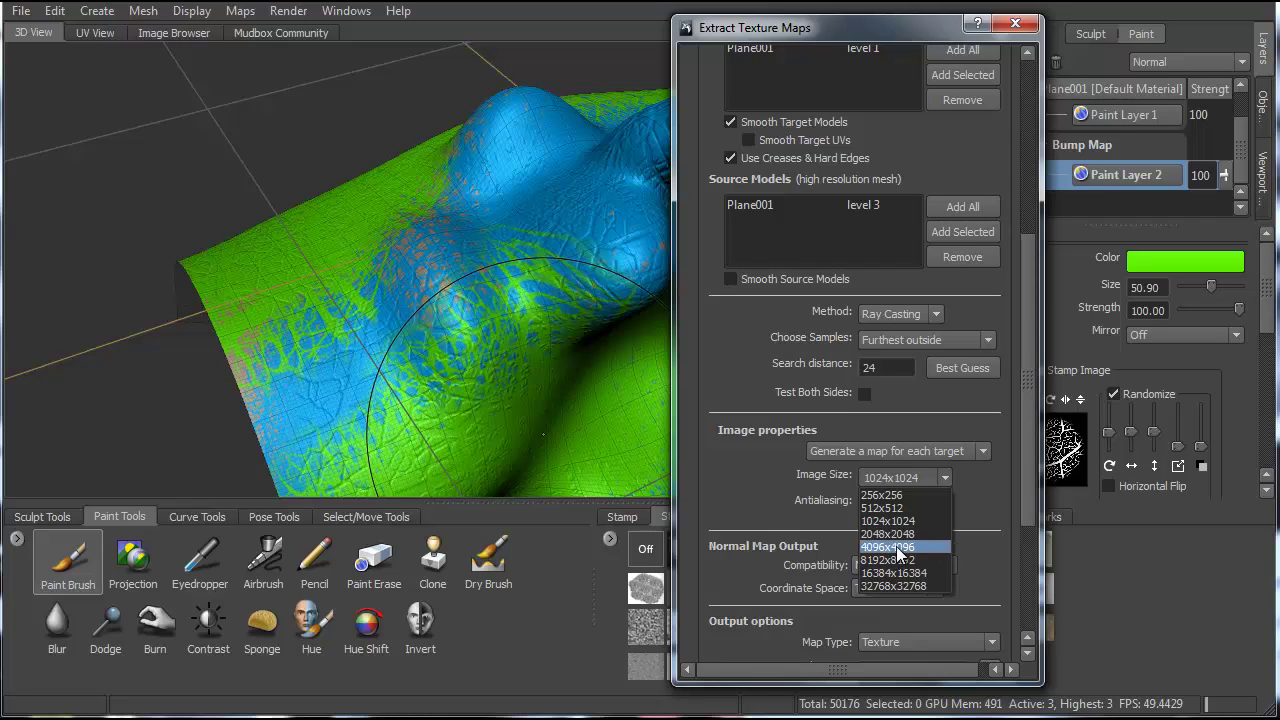
left_click(974, 503)
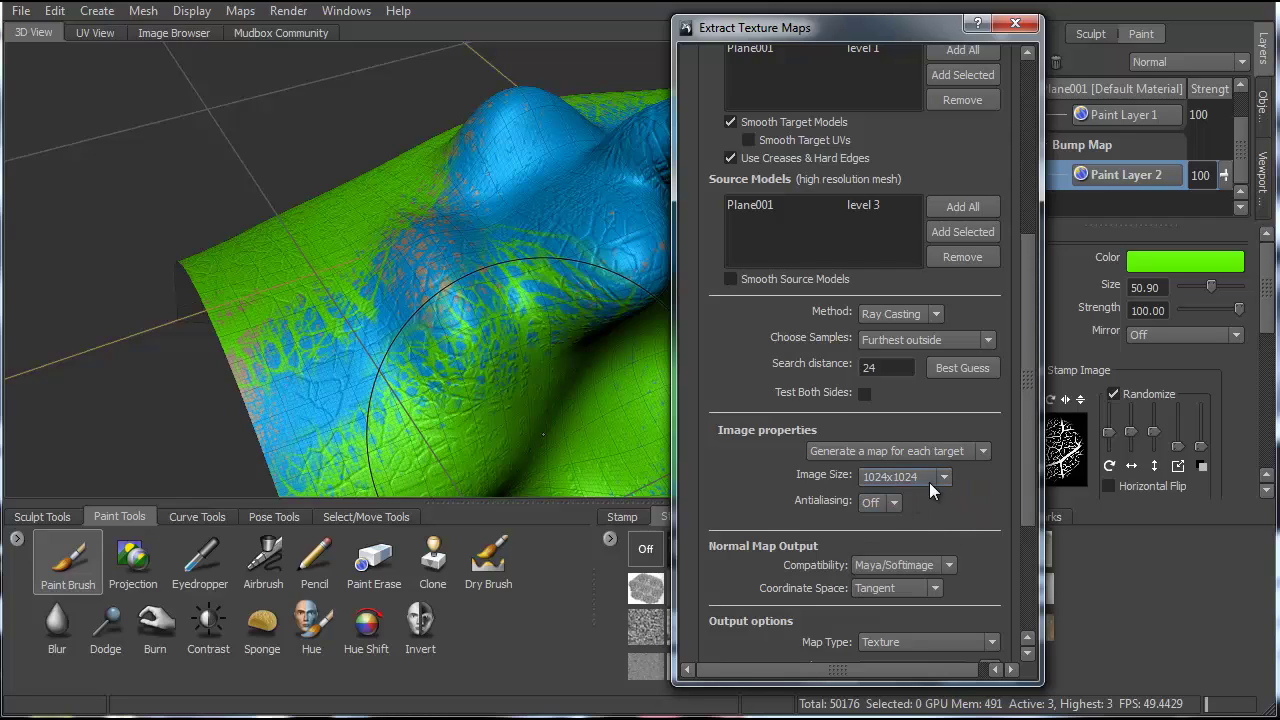
left_click(929, 480)
left_click(971, 492)
left_click(922, 479)
left_click(972, 488)
scroll(976, 532, "down", 3)
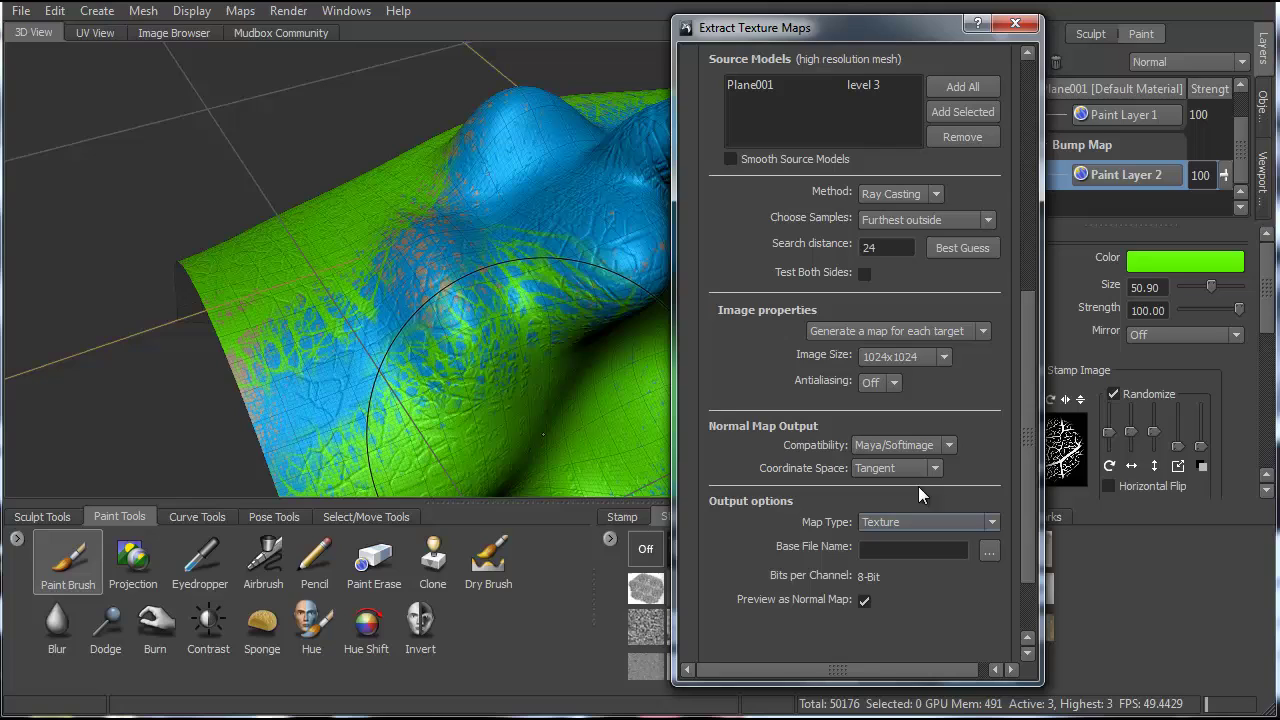
Set the normal map compatibility to 3ds Max and check the map type choice in the output options.
left_click(948, 446)
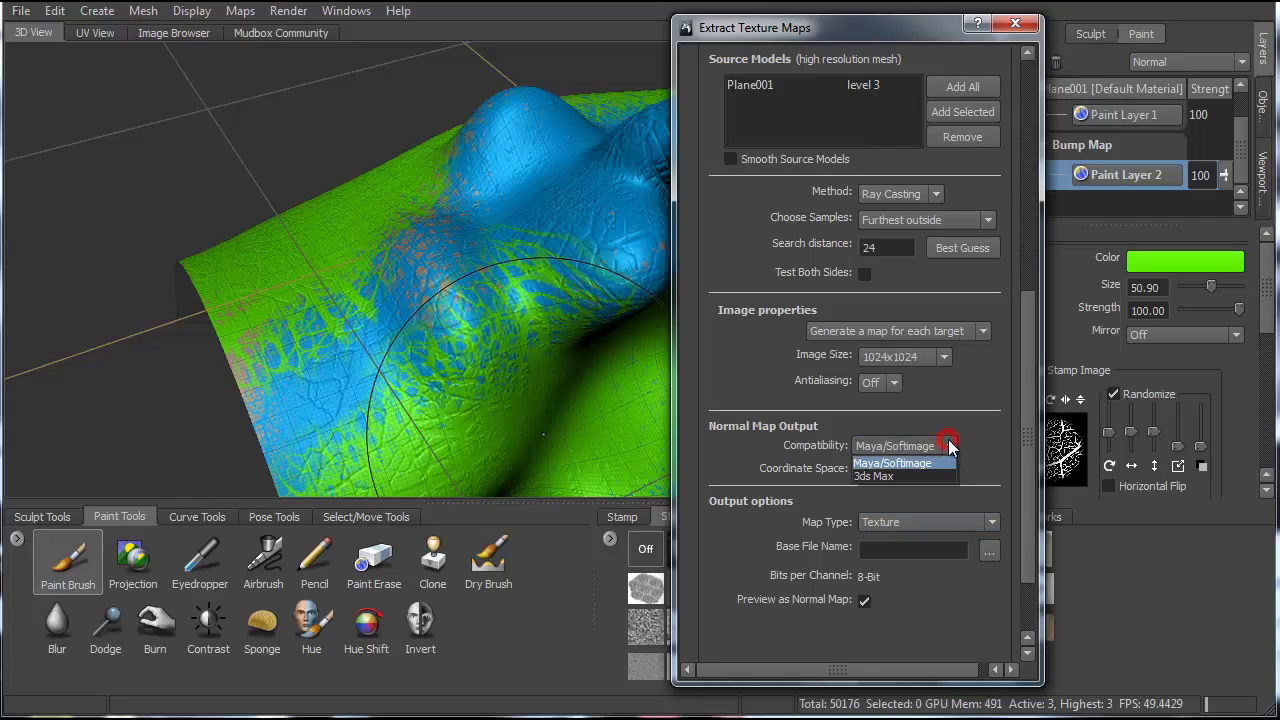
left_click(887, 476)
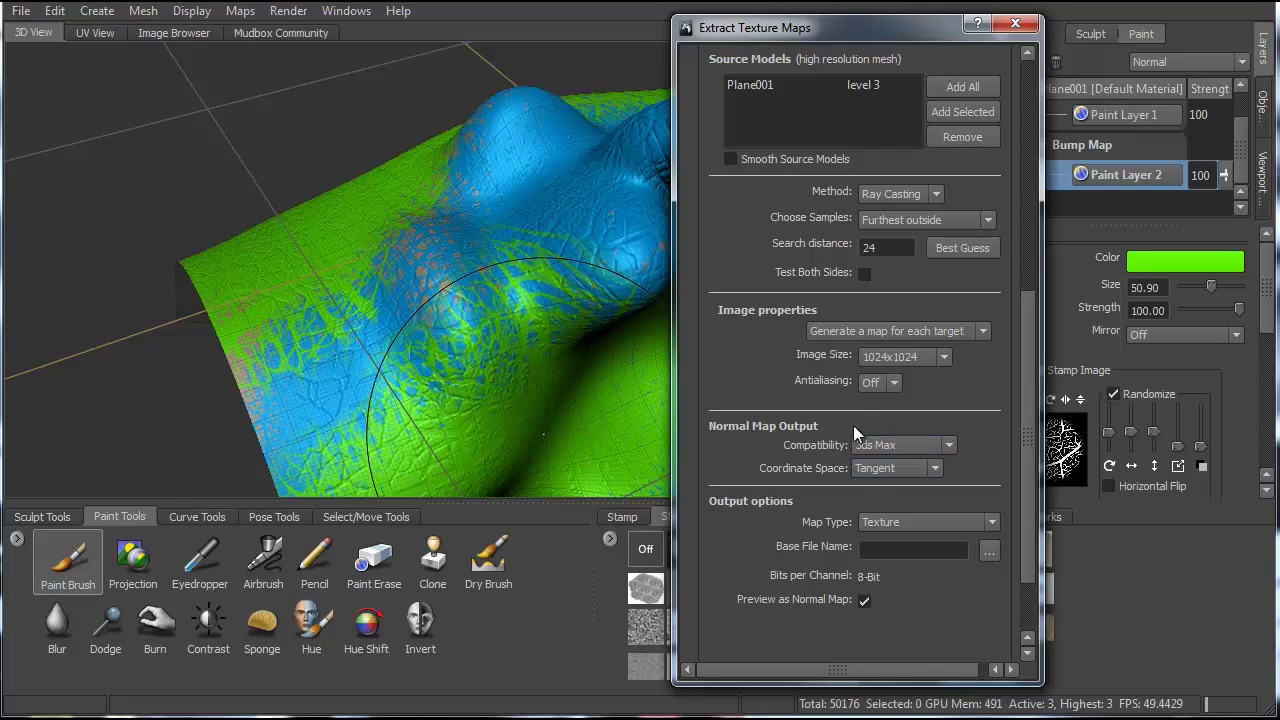
scroll(985, 455, "down", 1)
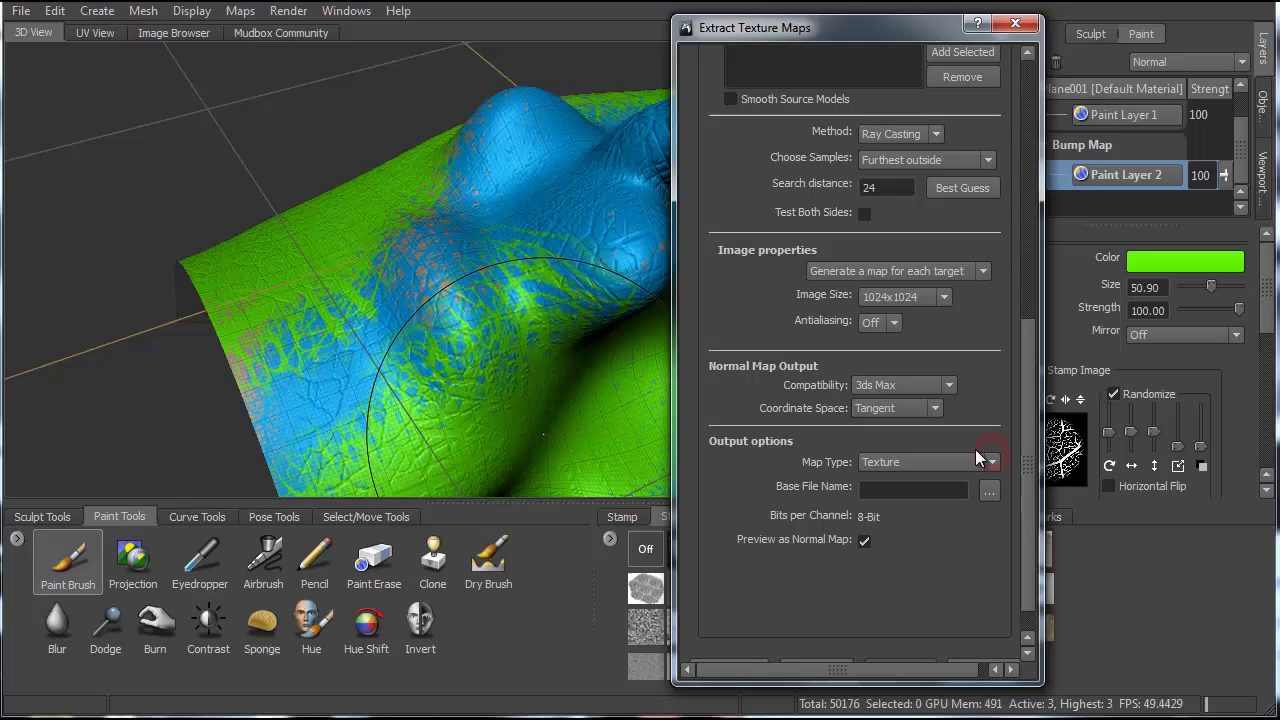
left_click(991, 463)
left_click(992, 464)
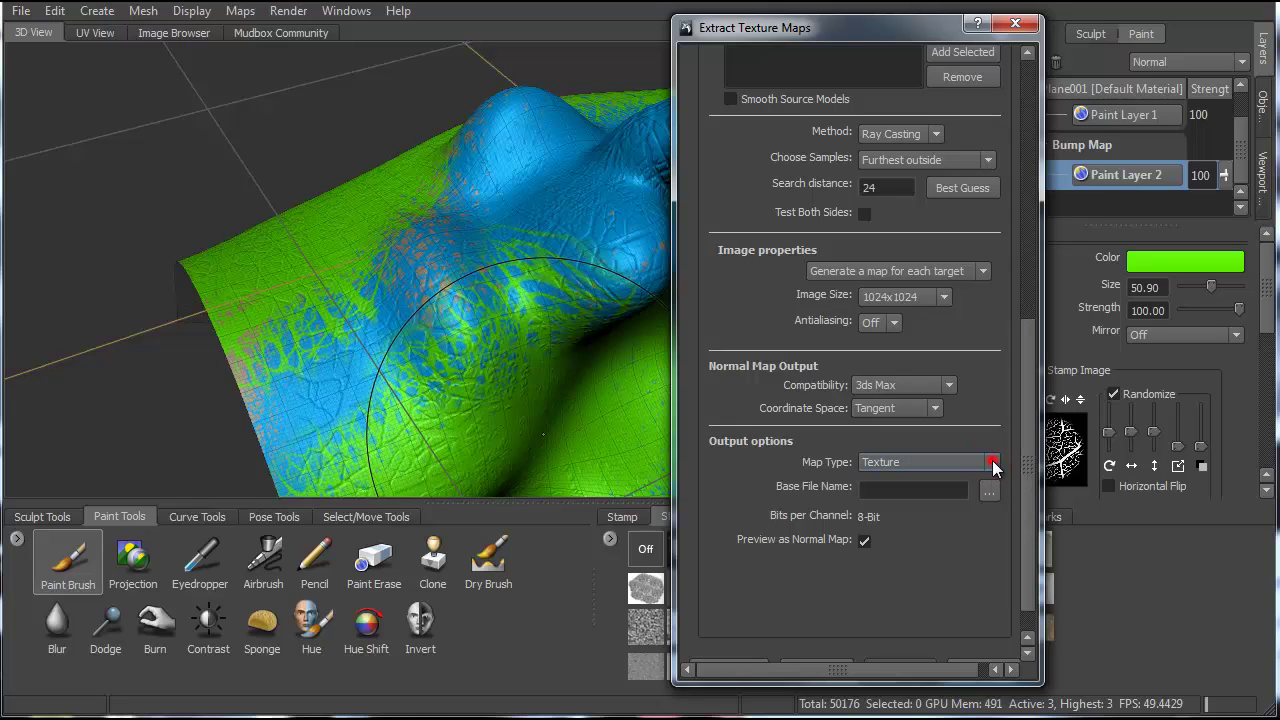
scroll(948, 438, "down", 1)
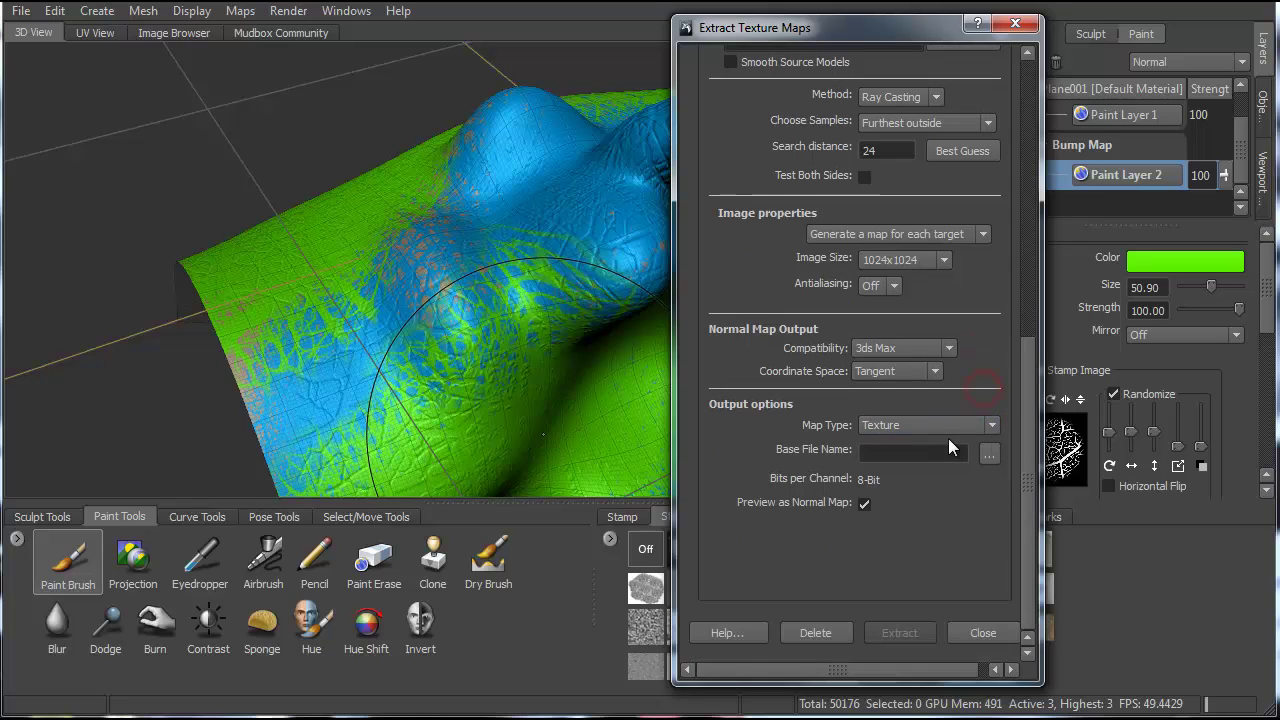
Set the normal map compatibility to Maya/Softimage and antialiasing to 6X, and select the Plane001 target model entry.
scroll(947, 471, "up", 3)
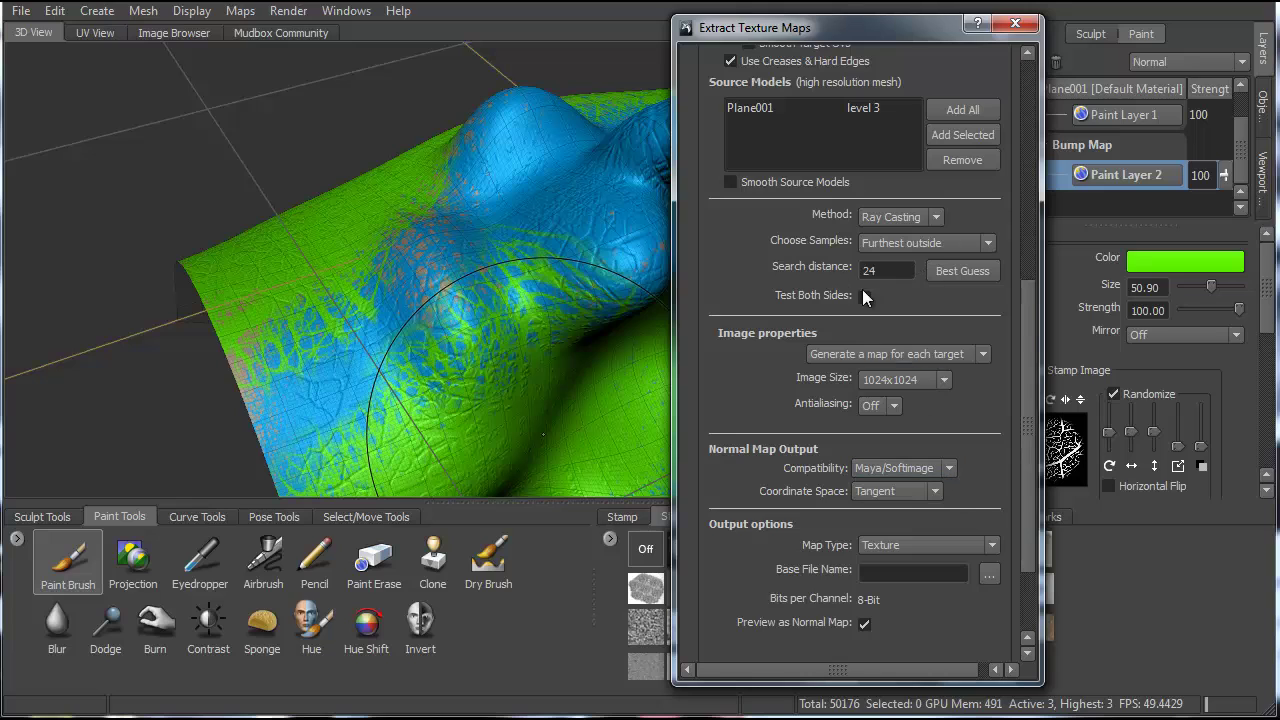
scroll(870, 380, "down", 3)
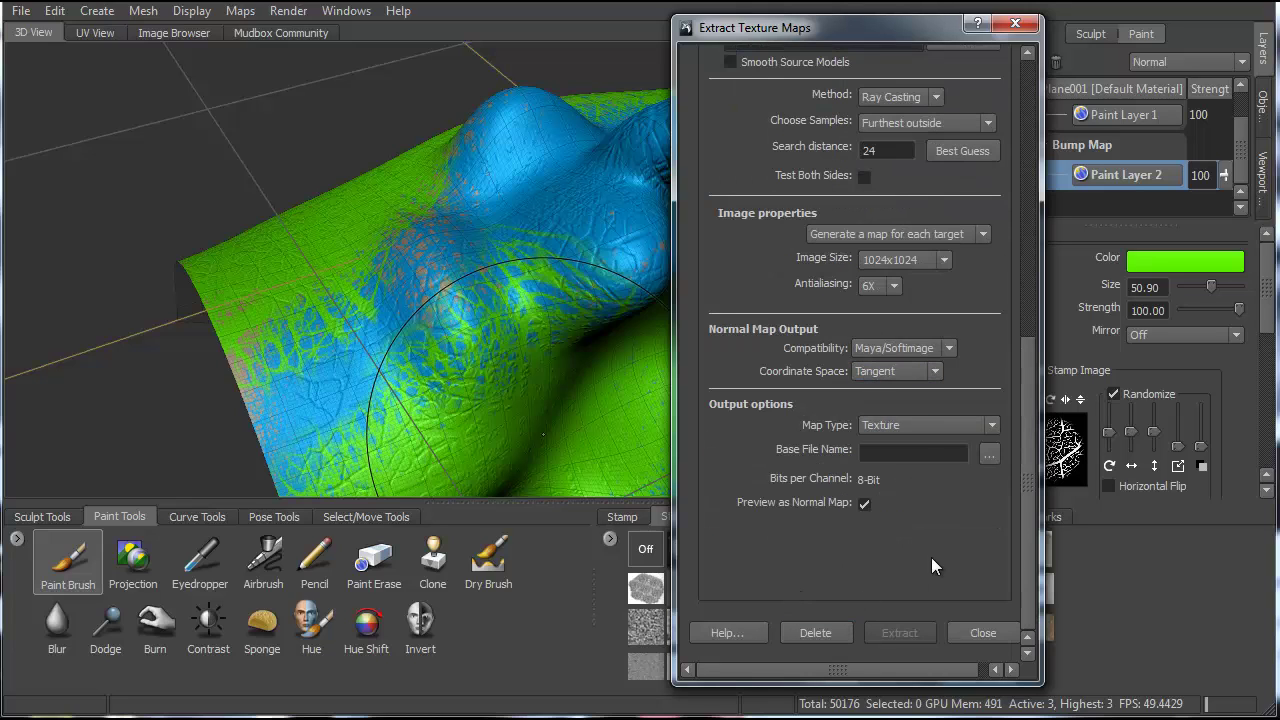
scroll(882, 395, "up", 10)
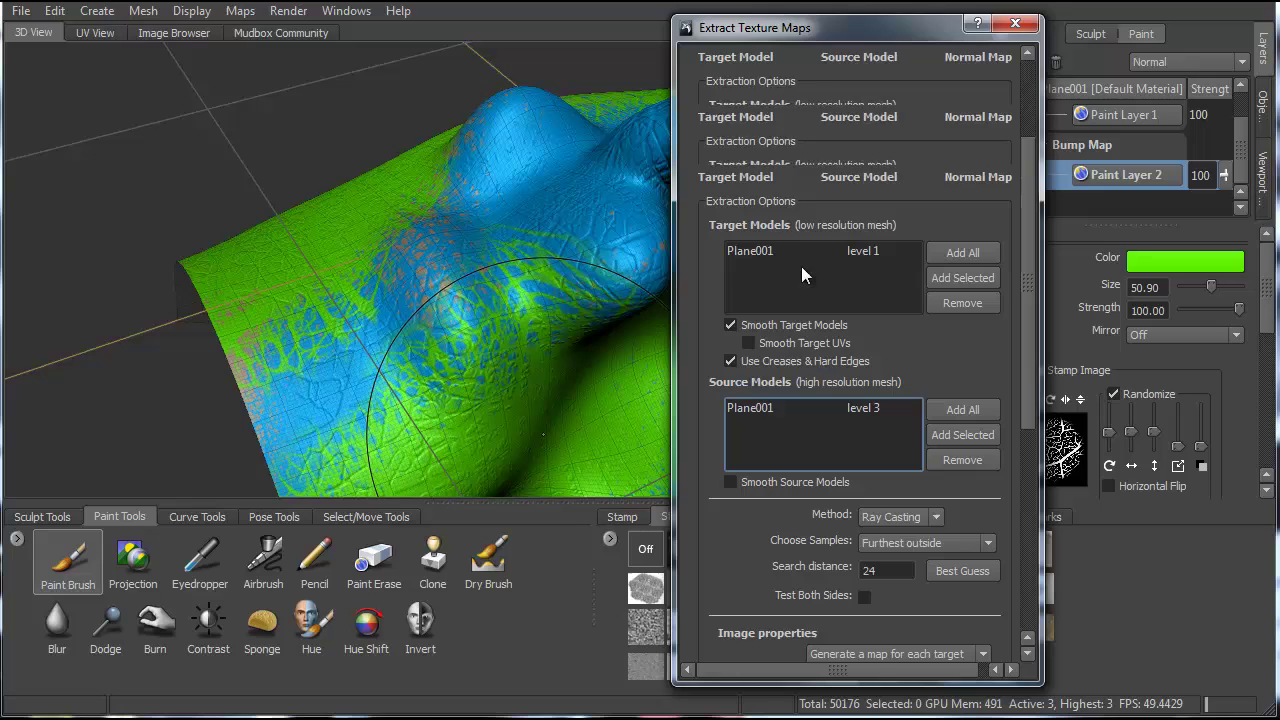
left_click(753, 250)
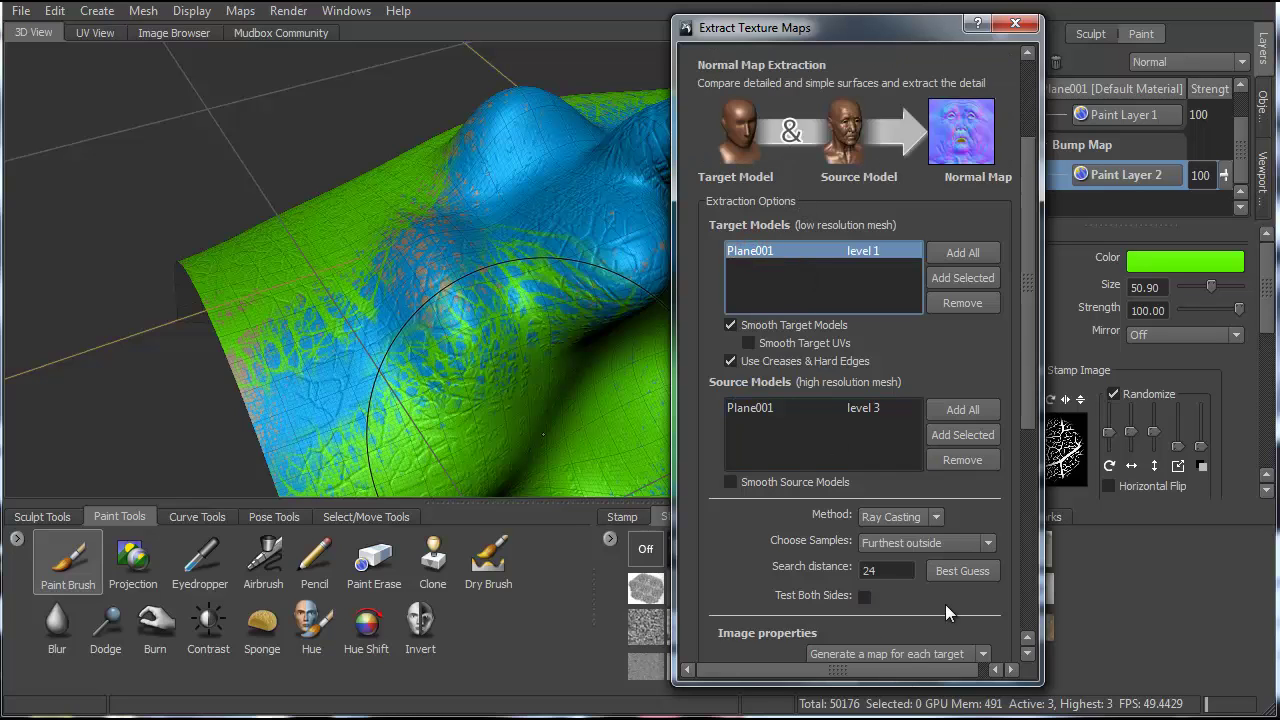
Set the image size to 256x256, the coordinate space to Object Space, and the output file to maps.png on the Desktop.
scroll(945, 604, "down", 10)
scroll(900, 588, "up", 6)
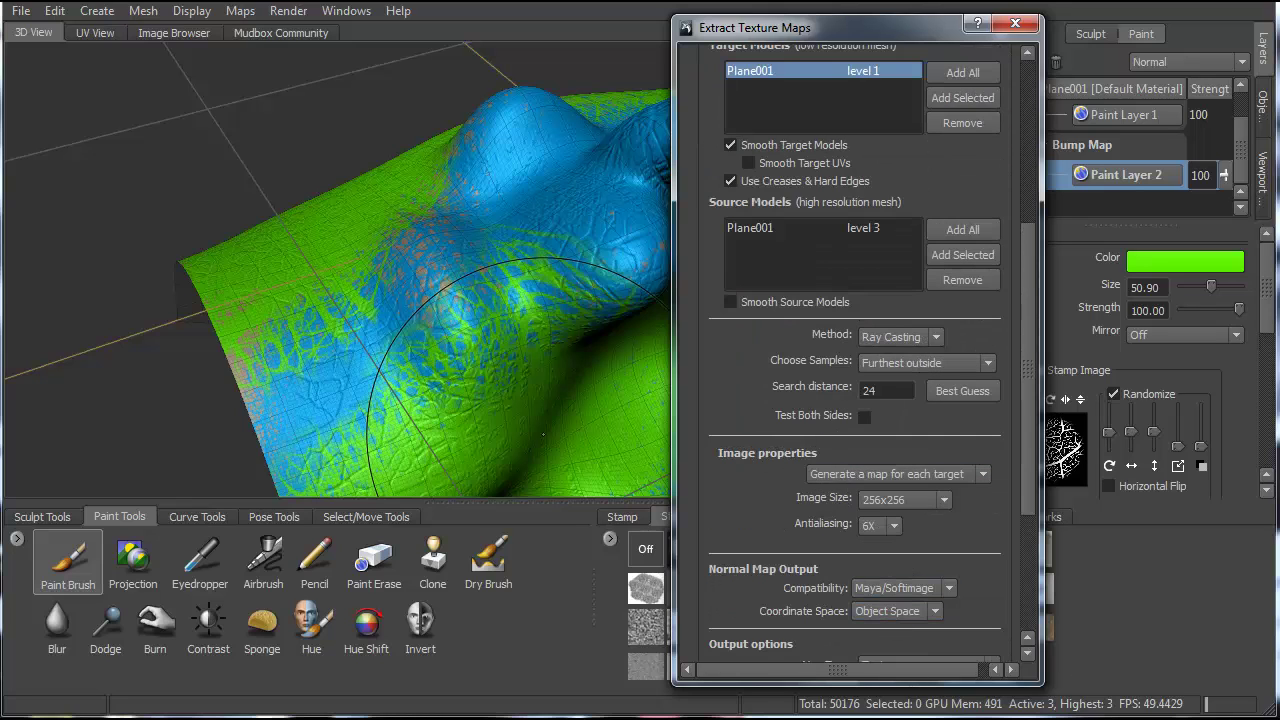
scroll(775, 531, "down", 6)
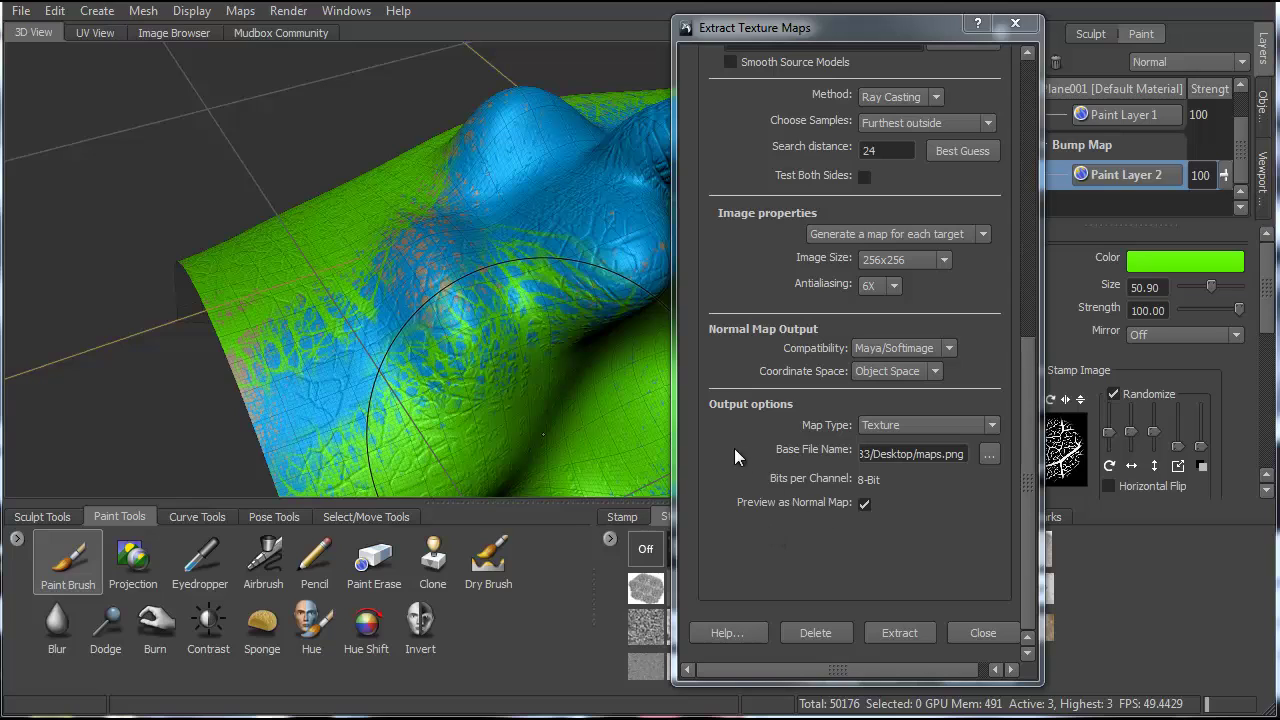
scroll(764, 456, "up", 2)
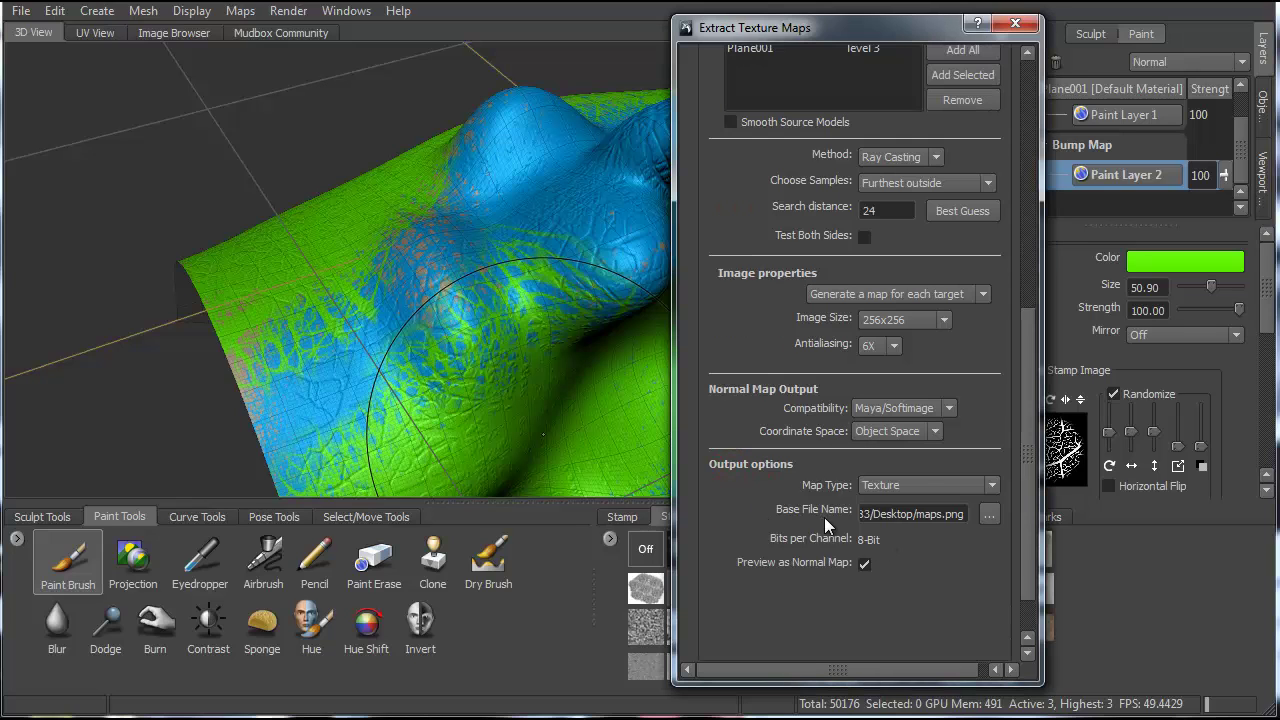
scroll(825, 525, "down", 2)
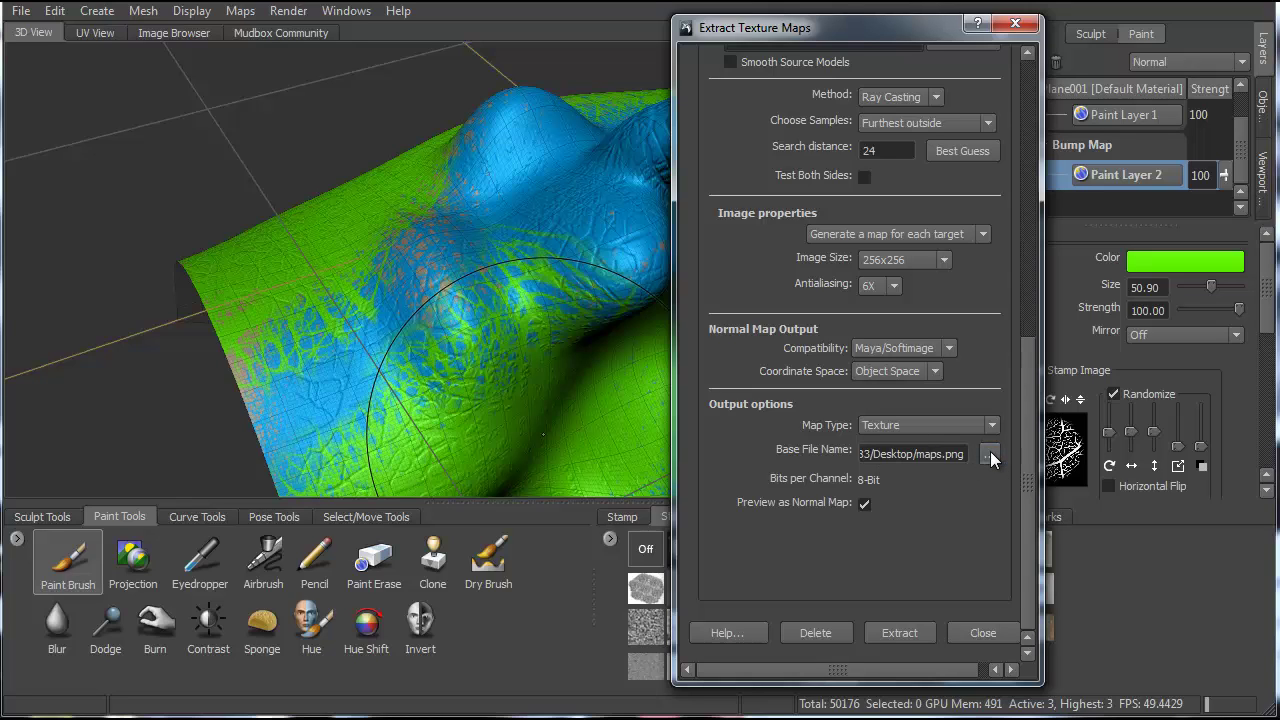
Extract the normal map with the configured settings and dismiss the extraction results.
left_click(908, 631)
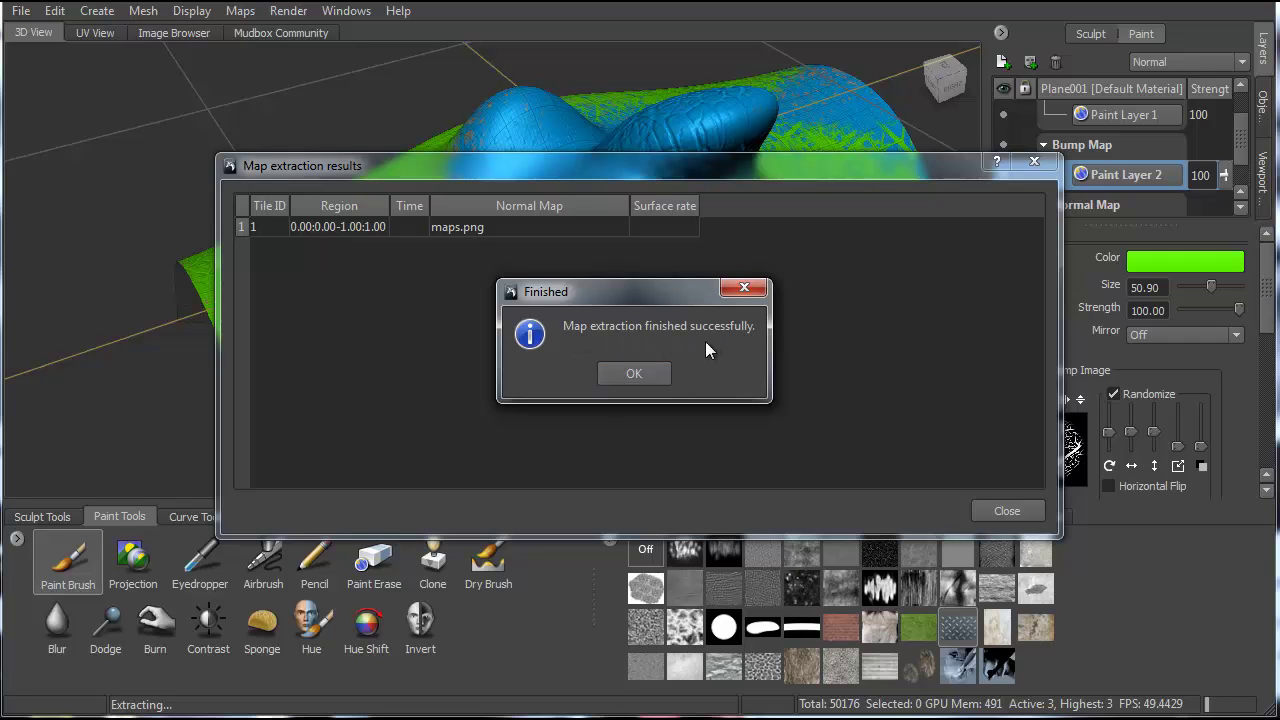
left_click(635, 372)
left_click(1006, 512)
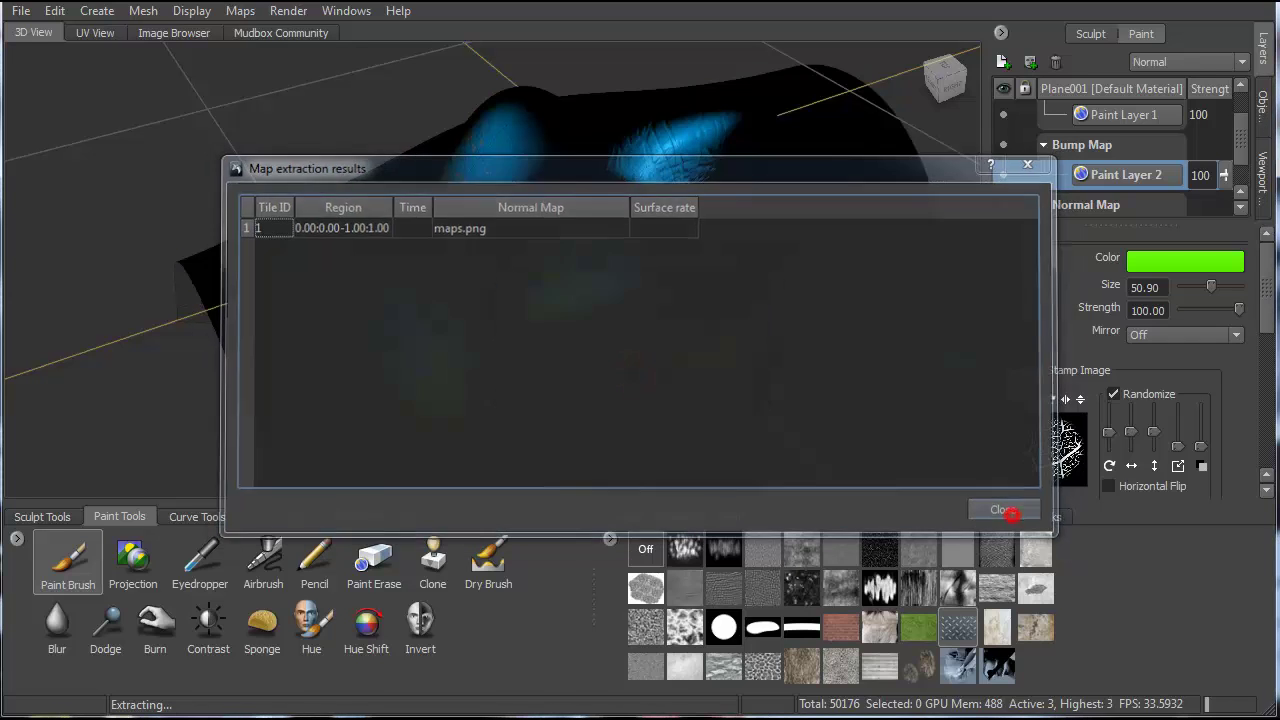